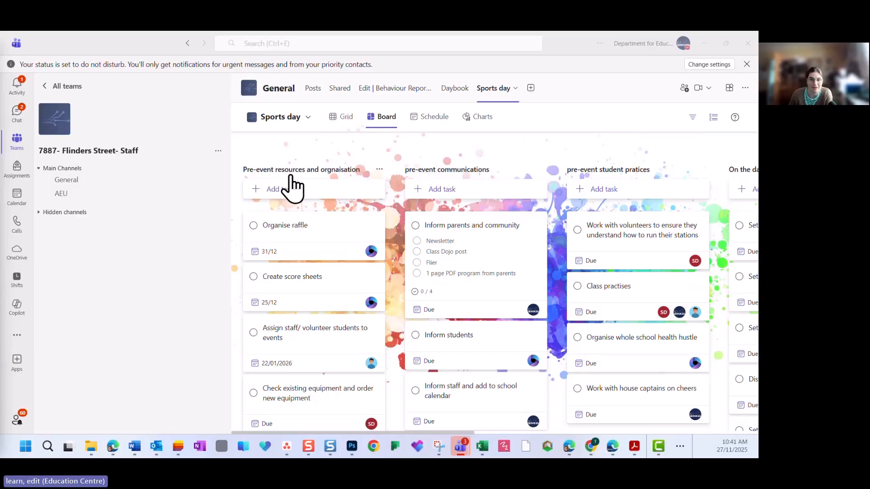
Look across the Sports day board's buckets and mark the Organise raffle task as complete
drag(384, 433, 555, 445)
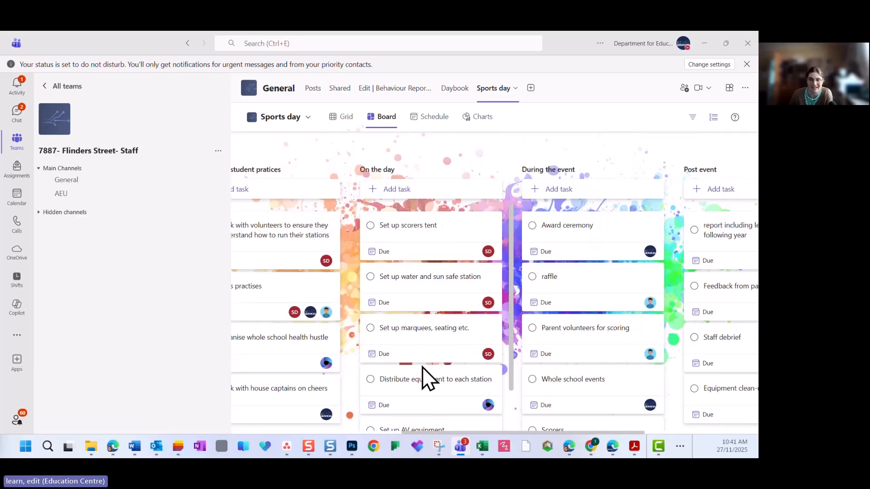
scroll(540, 430, down, 2)
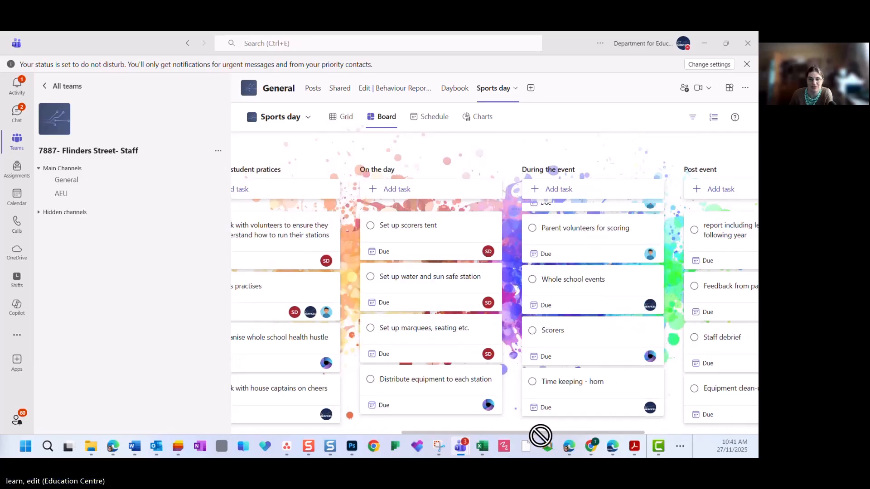
drag(507, 434, 280, 410)
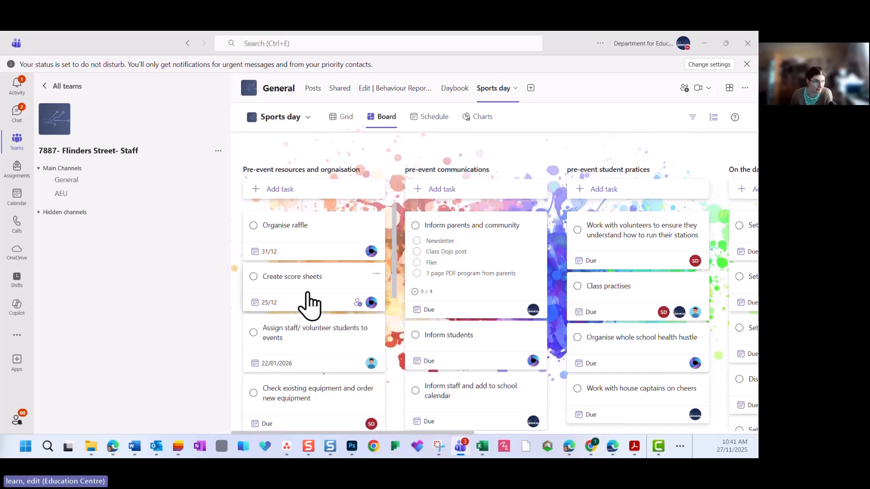
click(253, 225)
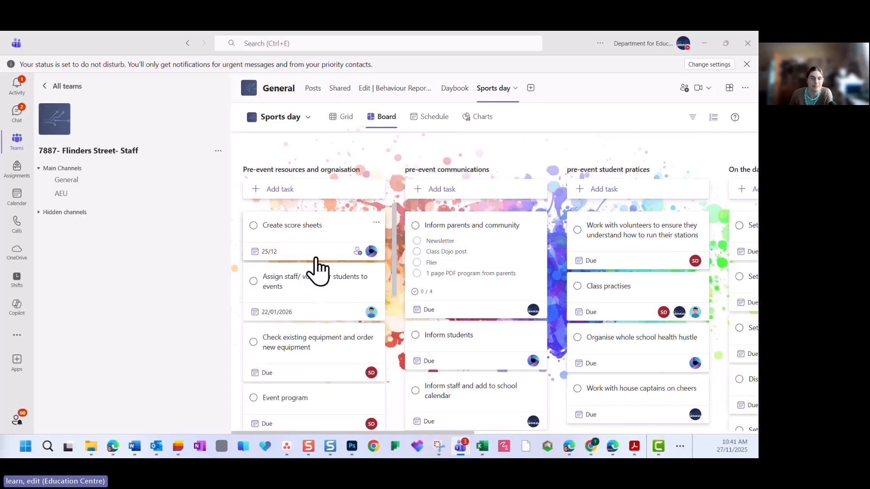
scroll(317, 265, down, 1)
scroll(317, 268, down, 2)
scroll(315, 268, up, 3)
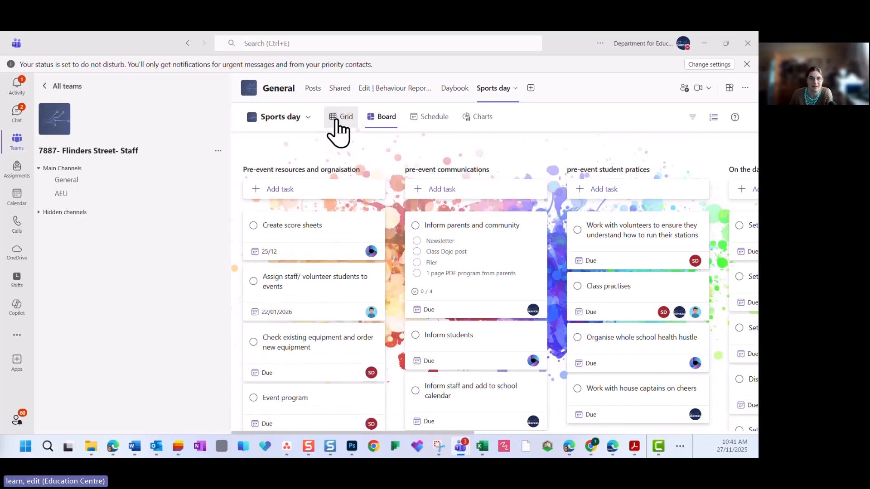
Show the Sports day plan as a grid and check the available task filters without applying any
click(335, 121)
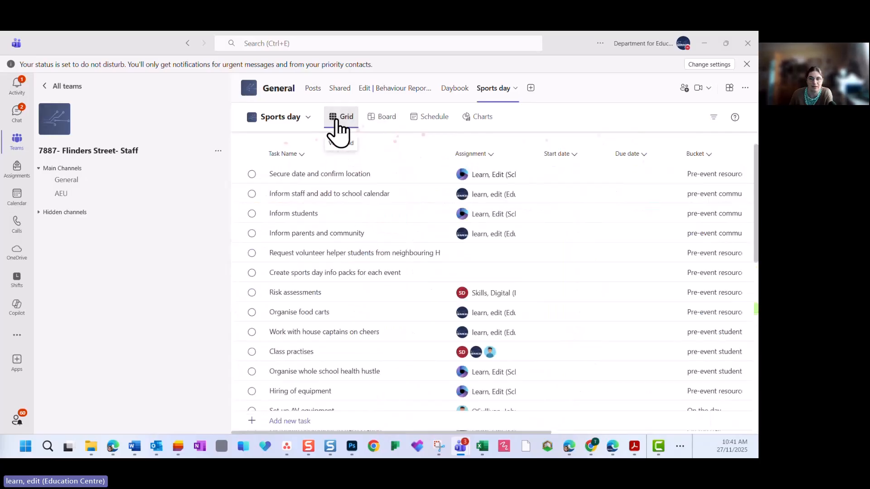
click(715, 119)
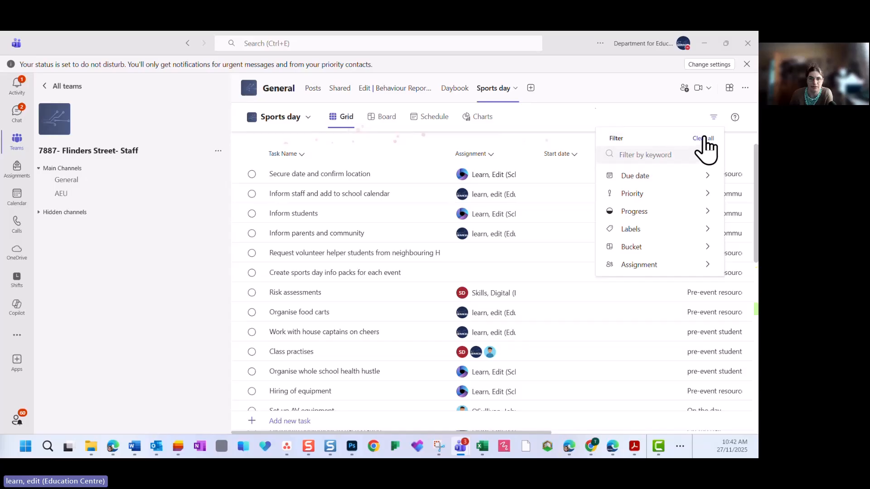
click(582, 118)
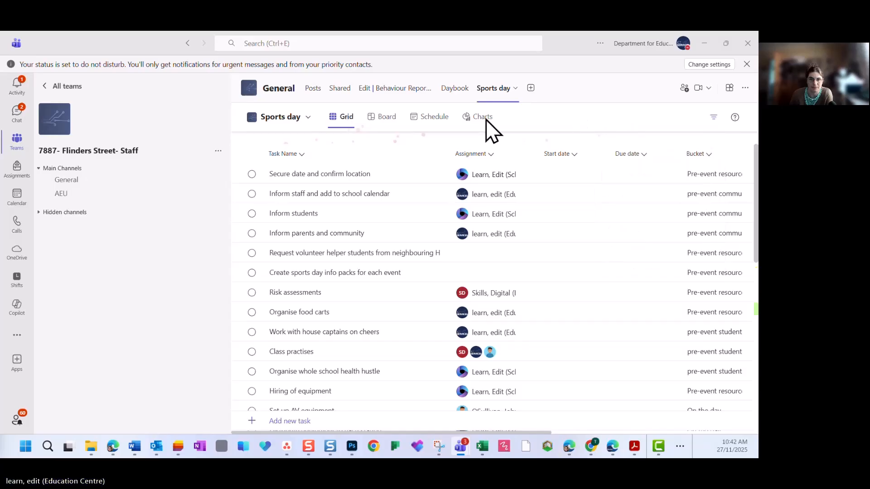
Show the Sports day plan's schedule for January 2026 to see which tasks fall in that month
click(379, 136)
click(431, 119)
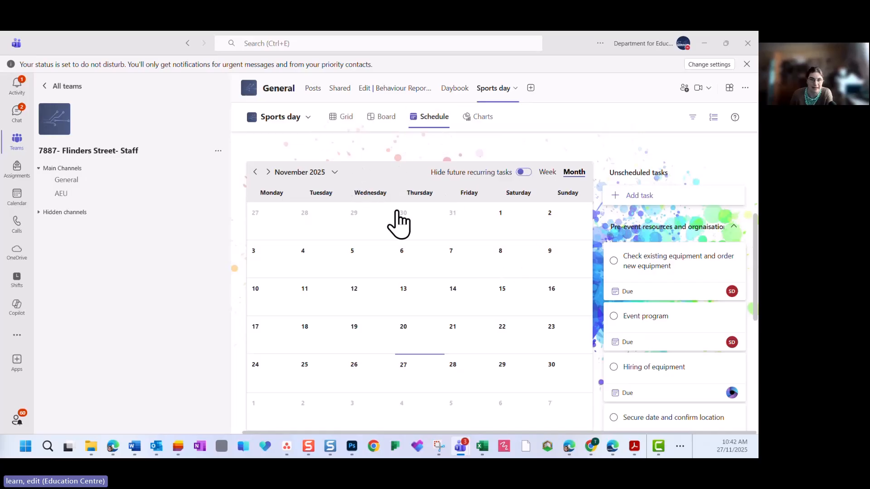
click(334, 172)
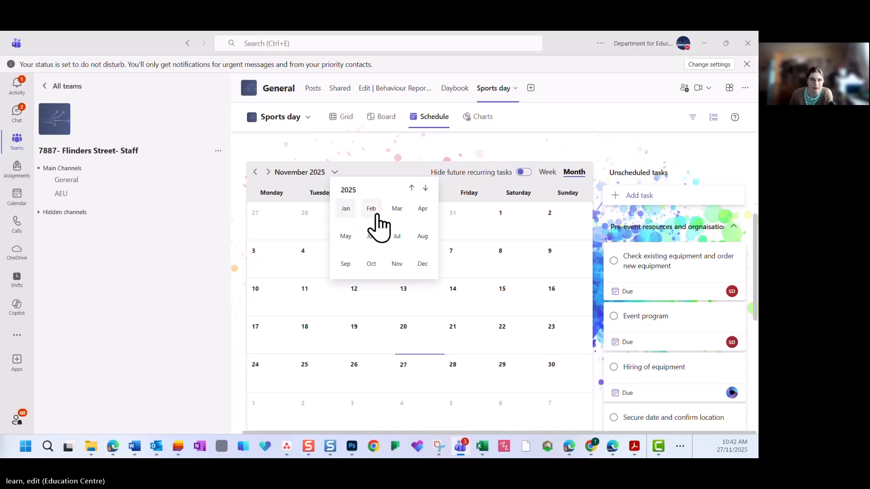
click(425, 188)
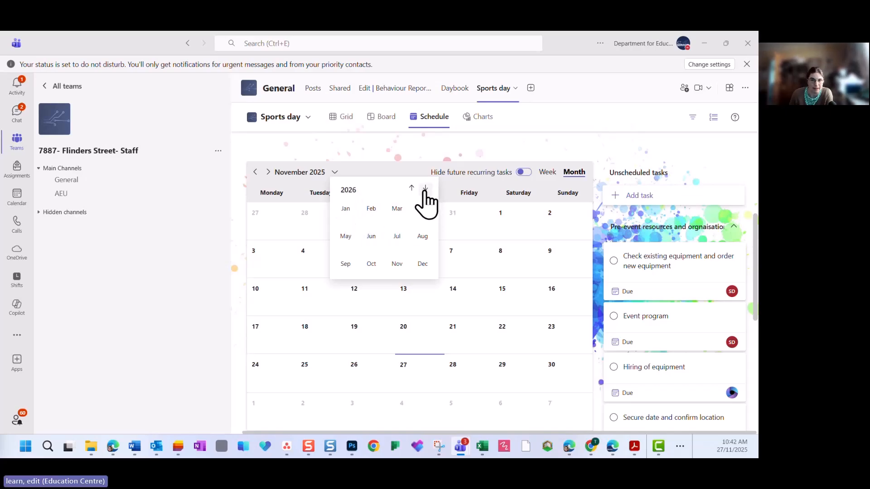
click(345, 209)
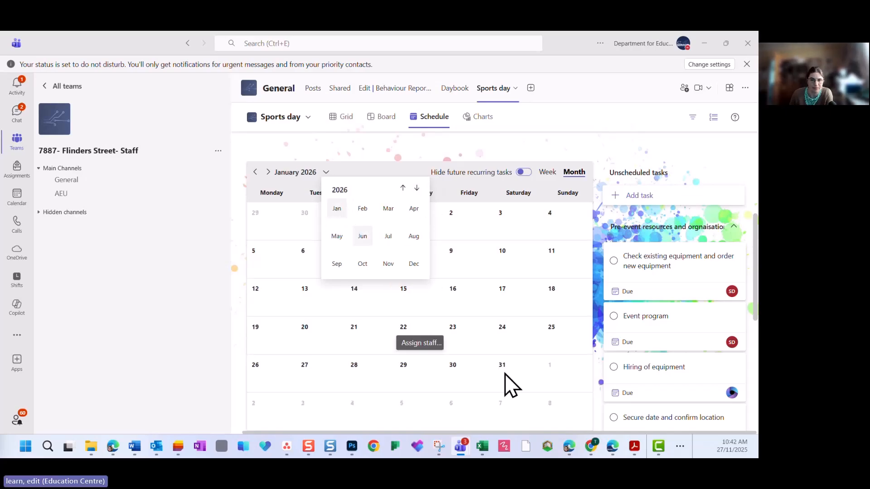
click(610, 147)
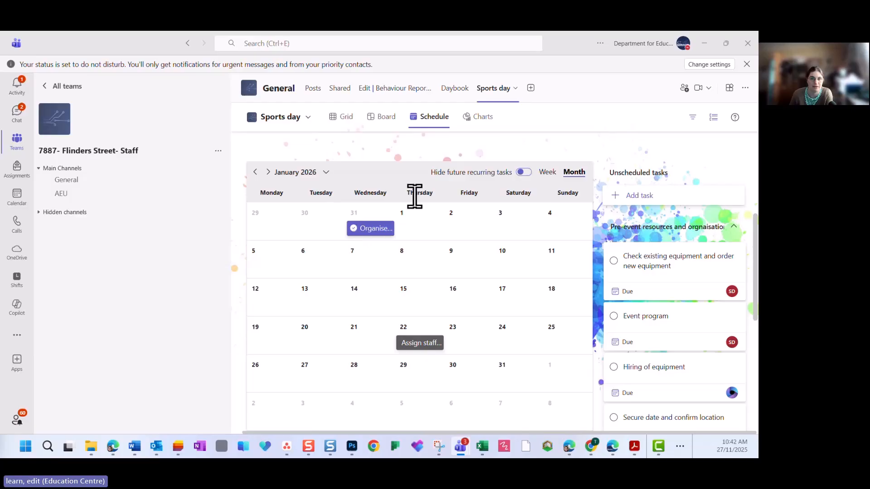
Review the Sports day plan's status and bucket charts, and return to its board view
click(479, 119)
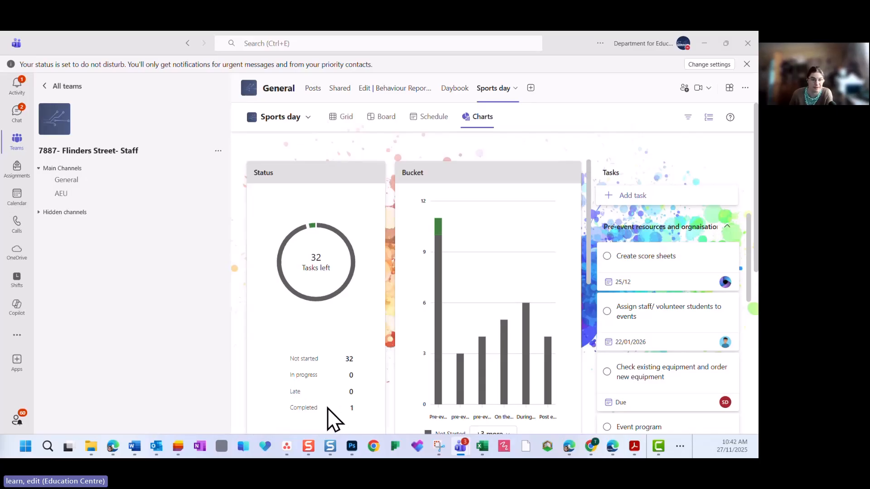
scroll(521, 285, down, 1)
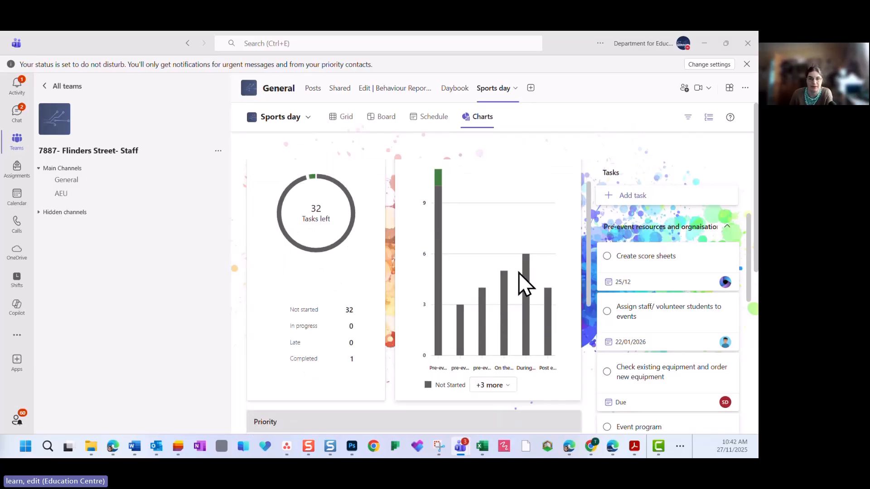
click(343, 119)
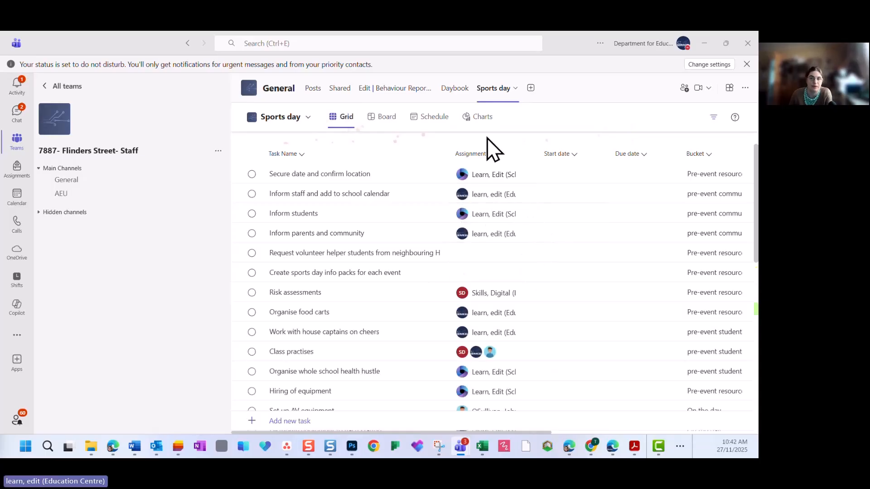
click(376, 119)
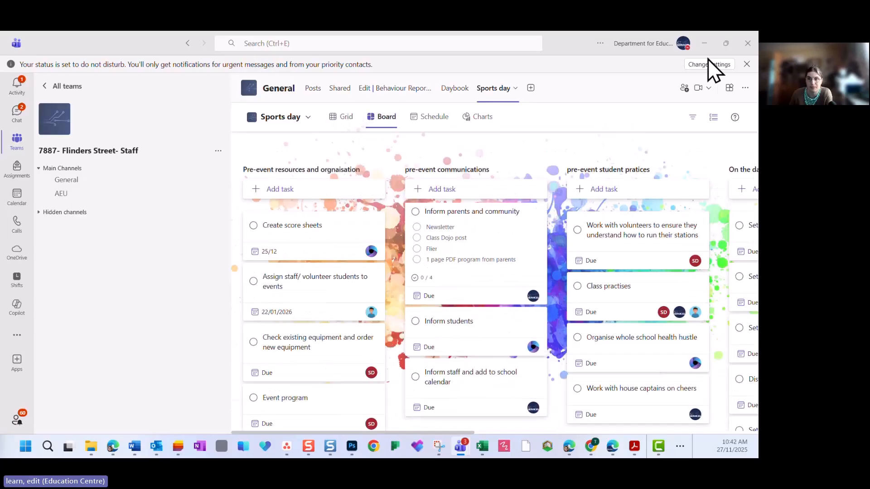
Switch from Teams to Planner in the browser and review the pinned SIP plan's Maths and Reading focus area tasks
click(706, 45)
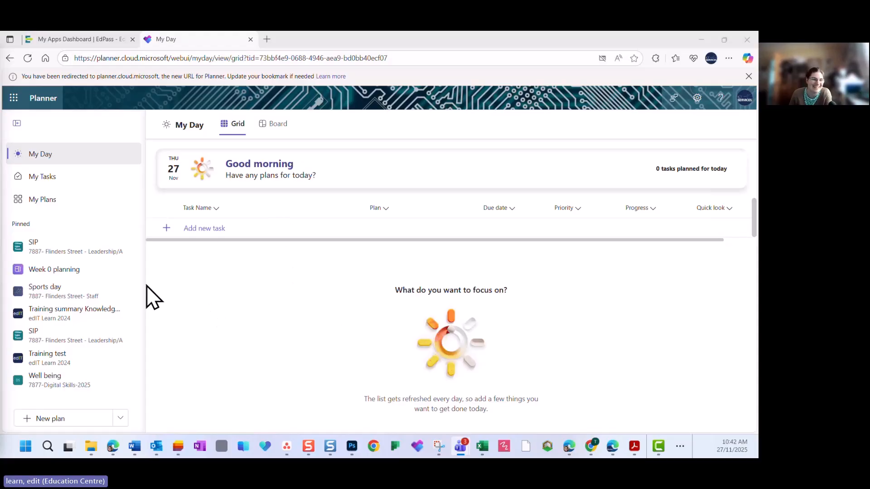
click(51, 252)
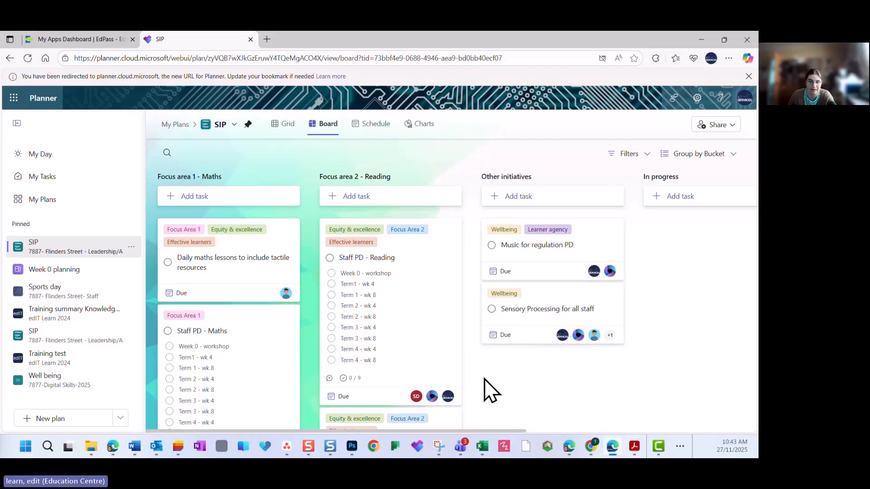
scroll(442, 392, down, 3)
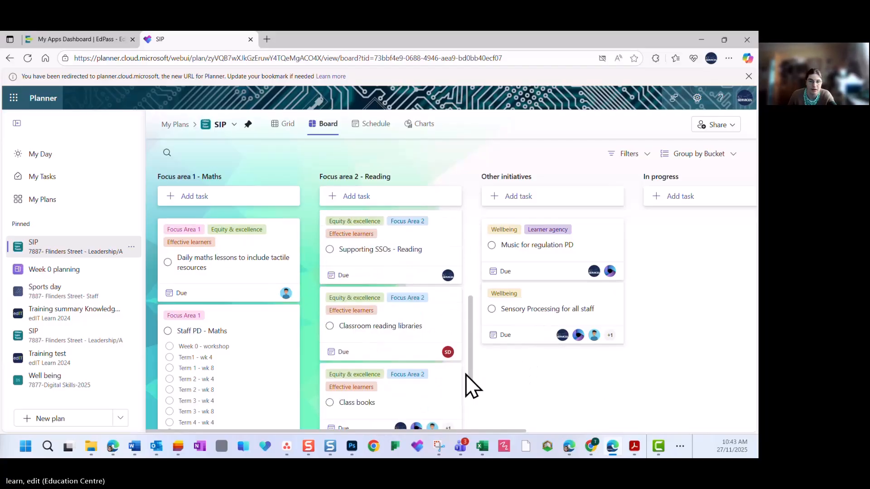
scroll(470, 385, down, 2)
scroll(292, 385, down, 1)
scroll(292, 385, down, 4)
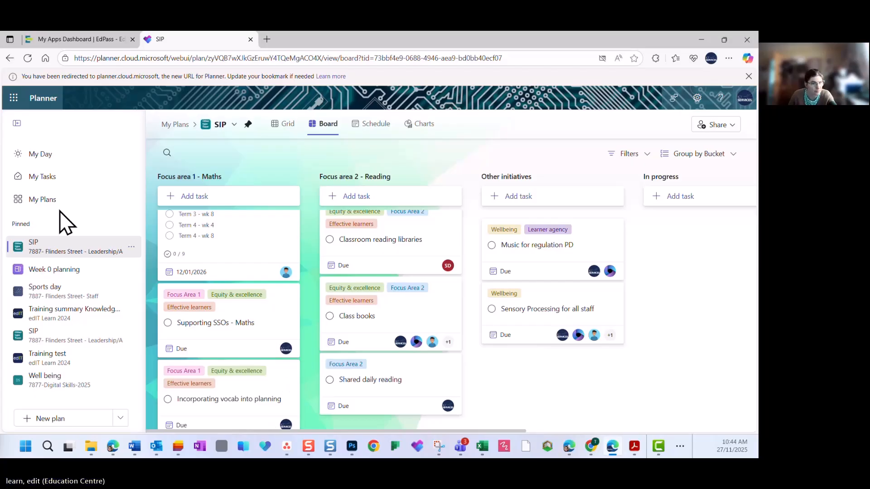
Open the Week 0 planning plan and mark the "book covers - print off and attach" task as complete
click(74, 269)
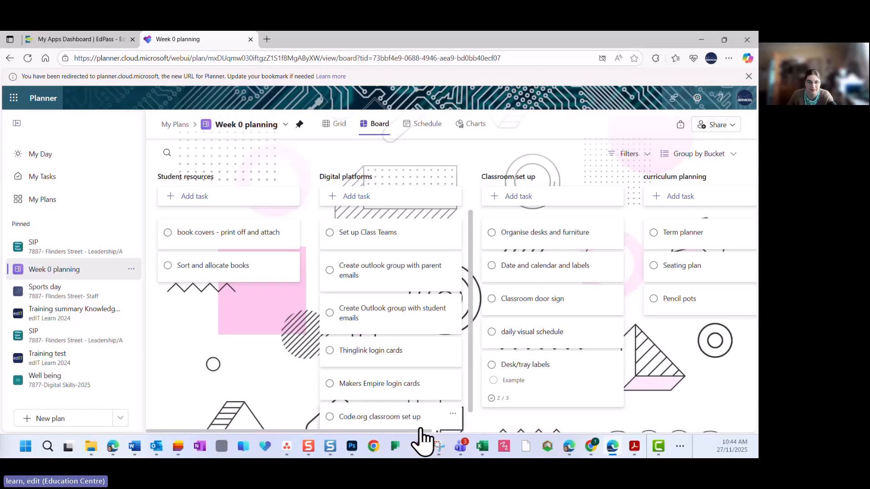
drag(420, 431, 363, 412)
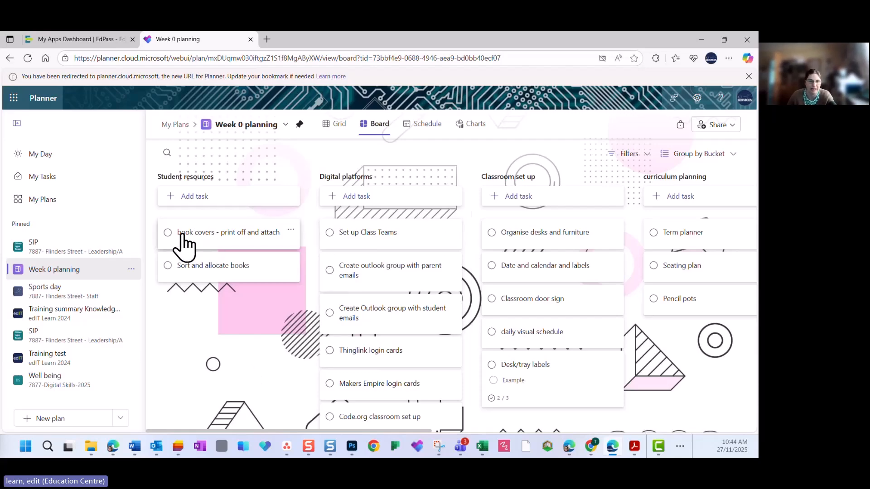
click(167, 232)
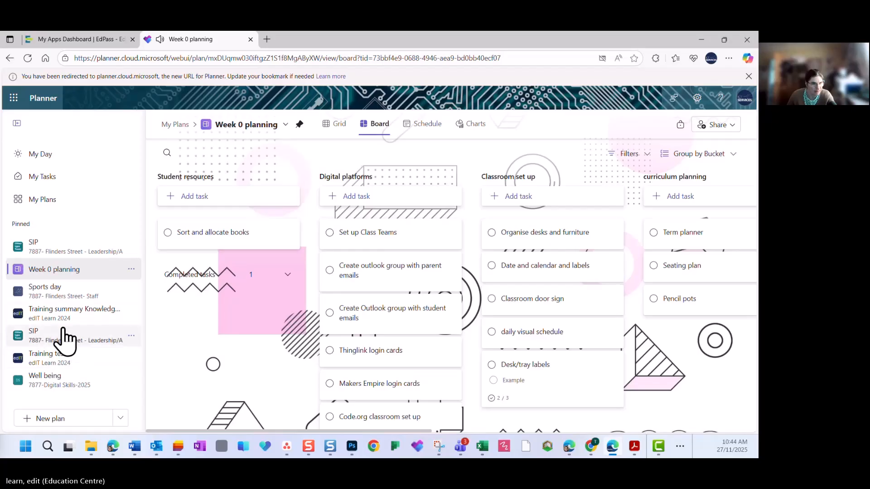
Open the Training summary Knowledge articles plan and inspect the details, checklist and attachments of the "Microsoft Planner - Training summary" task
click(66, 313)
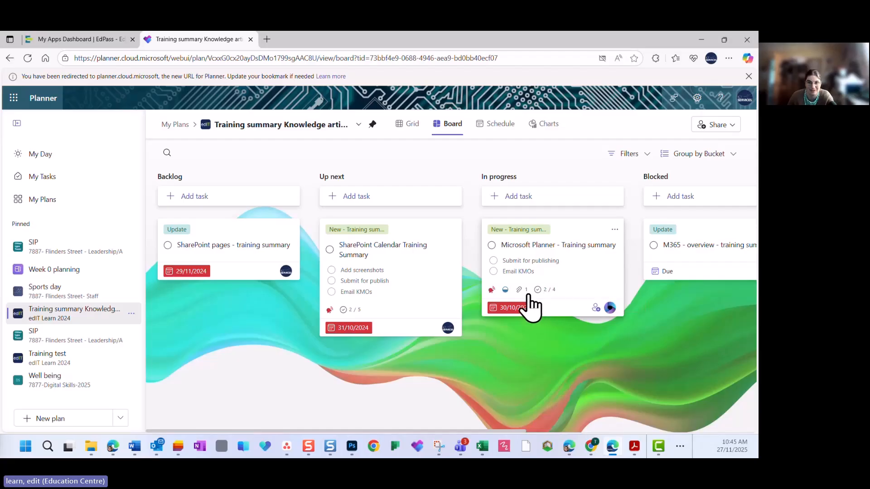
click(558, 240)
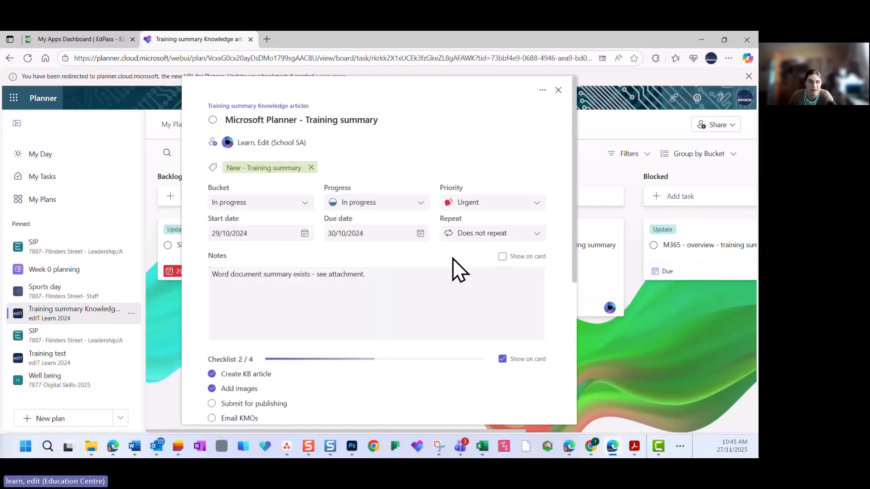
scroll(366, 301, down, 5)
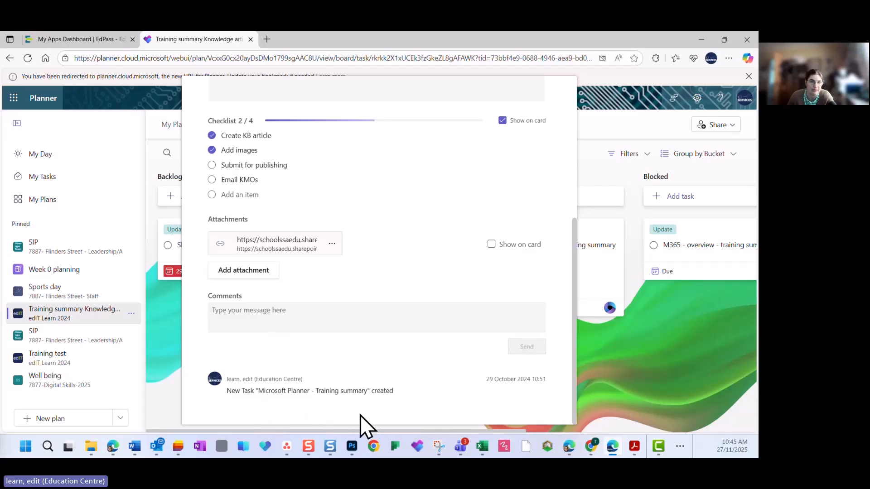
click(615, 381)
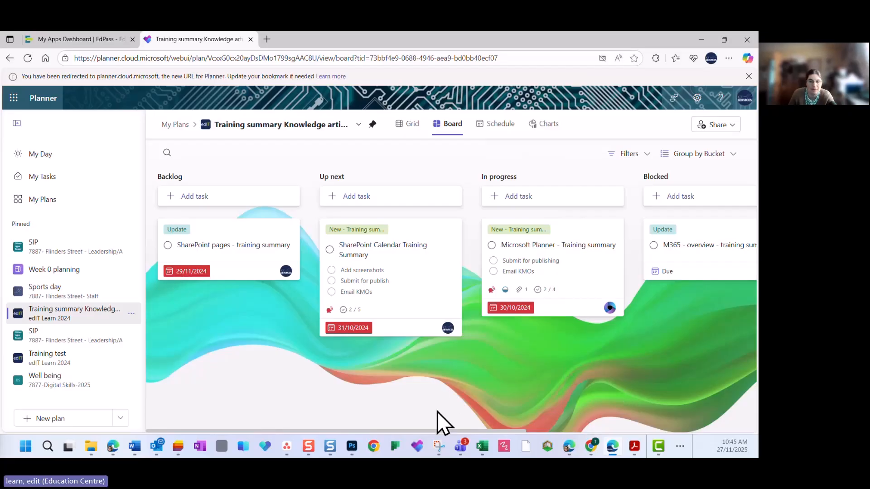
drag(436, 431, 387, 411)
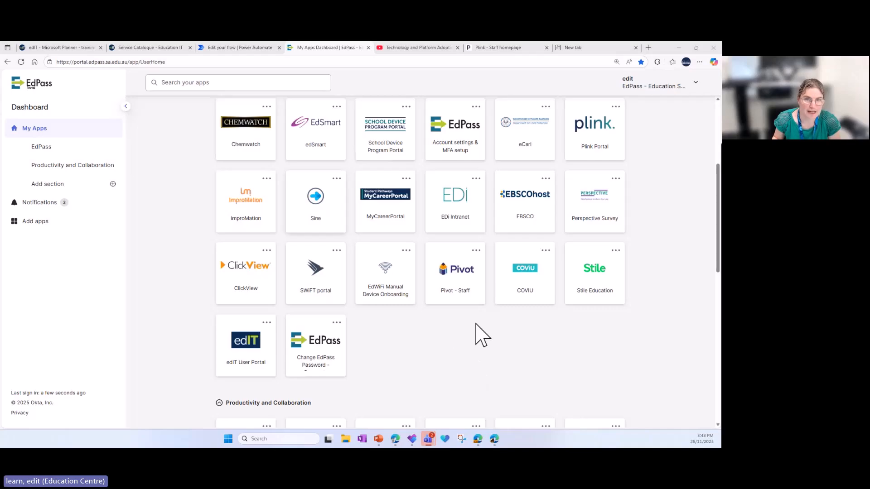
Launch Microsoft 365 Planner from the Productivity and Collaboration apps on the EdPass dashboard
scroll(487, 333, down, 7)
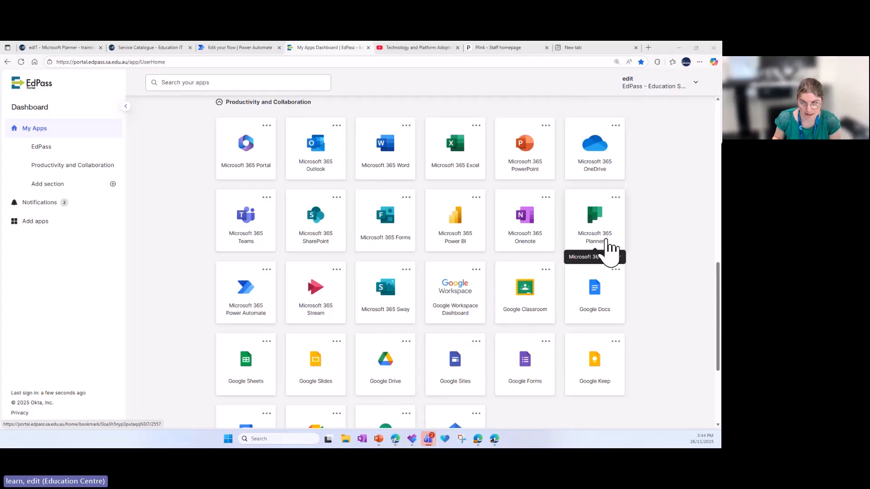
mouse_move(412, 443)
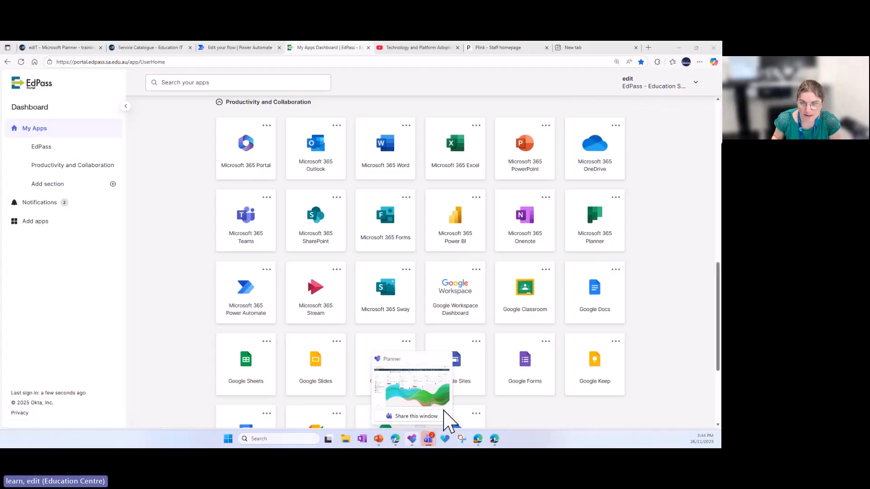
click(595, 234)
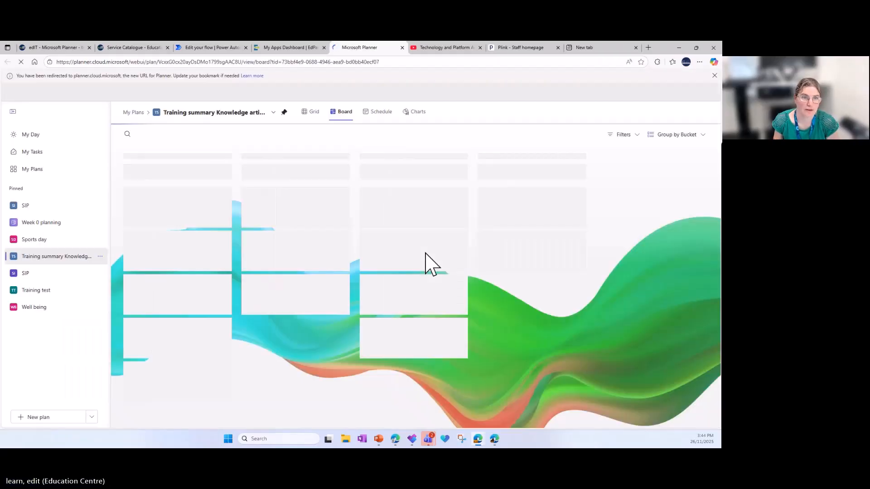
Add a private task named "Update - plink" to My Day
click(36, 136)
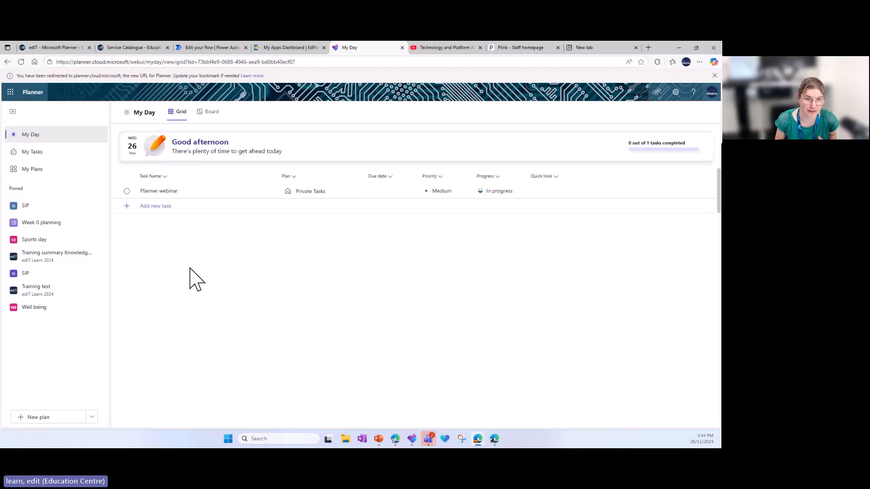
click(156, 206)
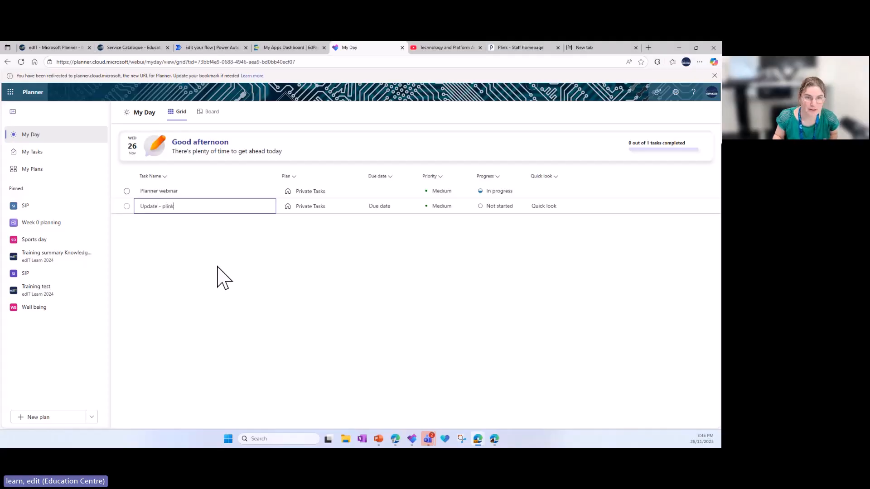
text(Update - plink)
key(Return)
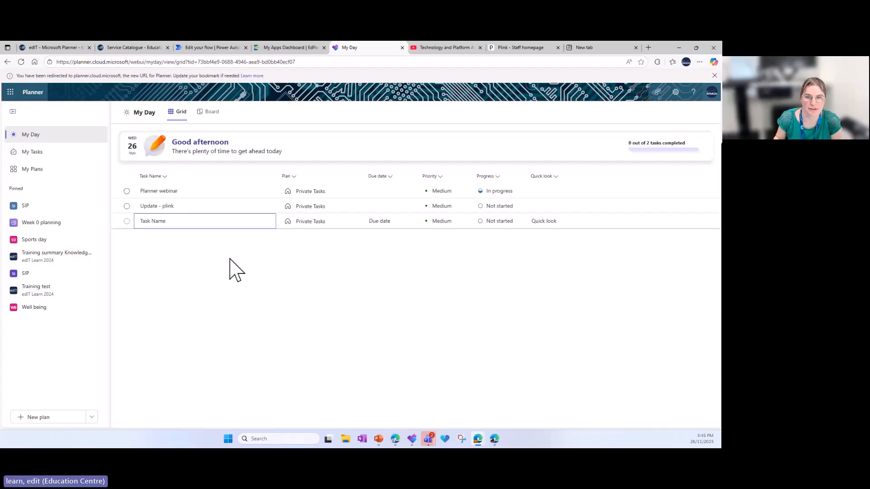
Set the due date of the unnamed new task and of the "Update - plink" task to 26/11/2025
click(382, 222)
click(409, 222)
click(393, 303)
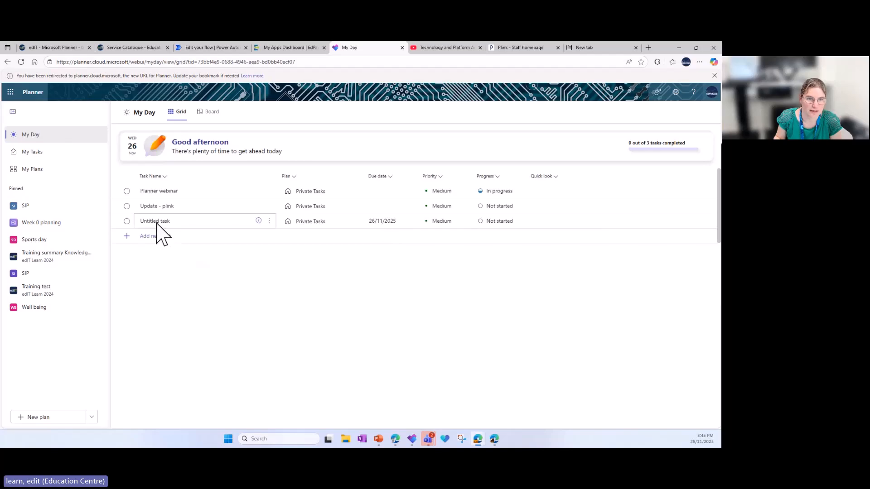
click(407, 208)
click(393, 290)
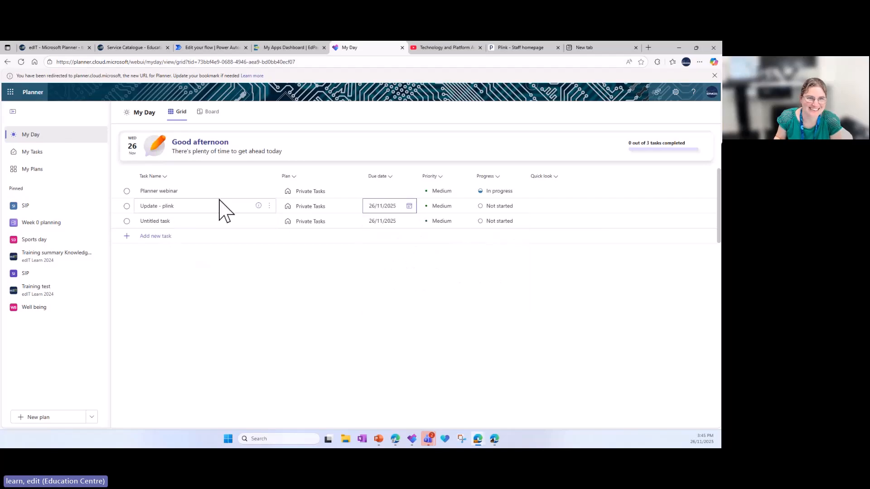
Switch My Day to the board view and look at the details of the "Planner webinar" task
click(269, 206)
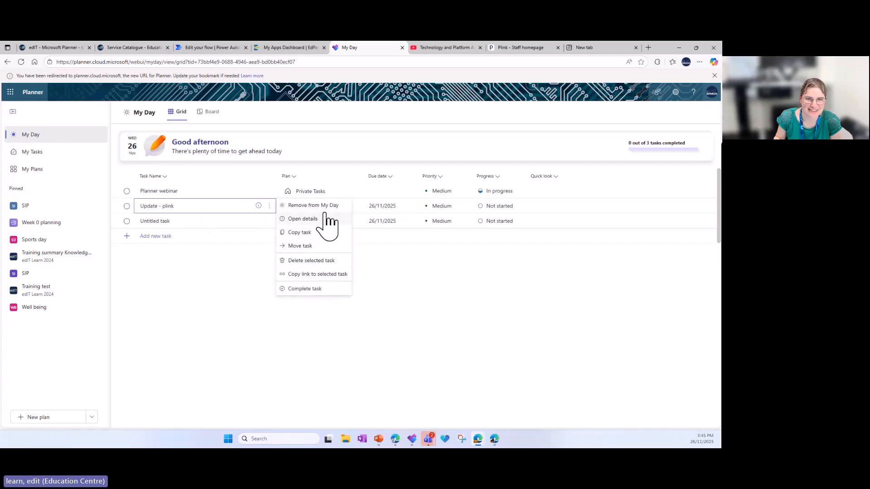
click(163, 207)
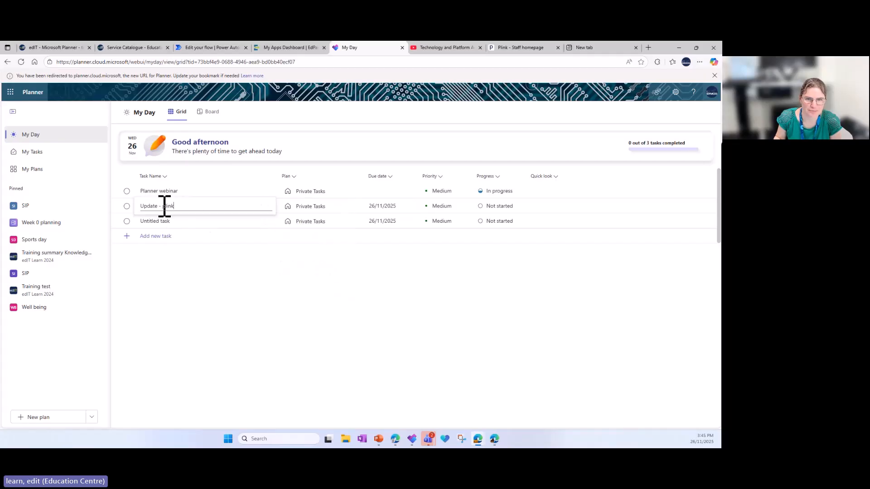
click(208, 112)
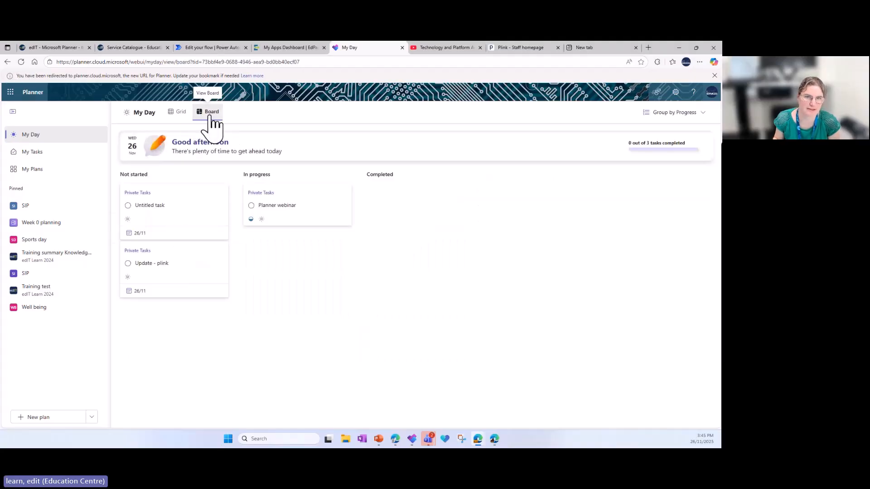
click(271, 213)
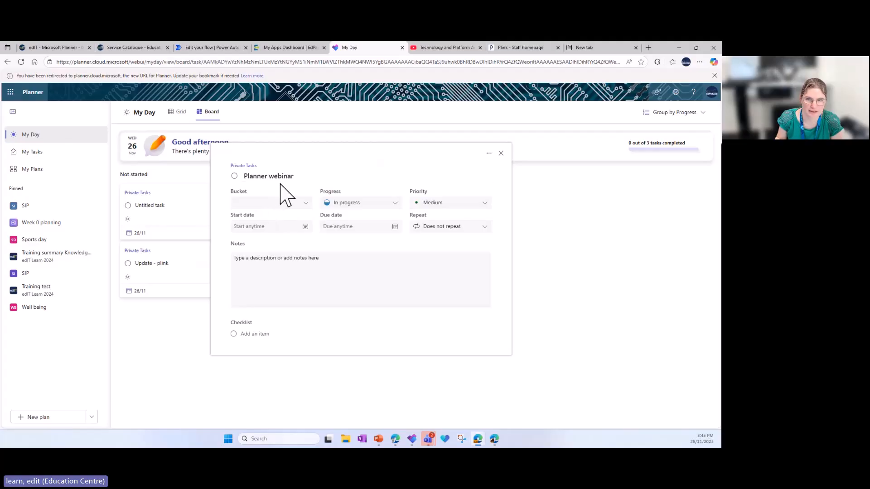
click(500, 154)
Add the checklist item "Tick off peoples names" and the note "Login in as EdiT" to the "Update - plink" task
click(156, 264)
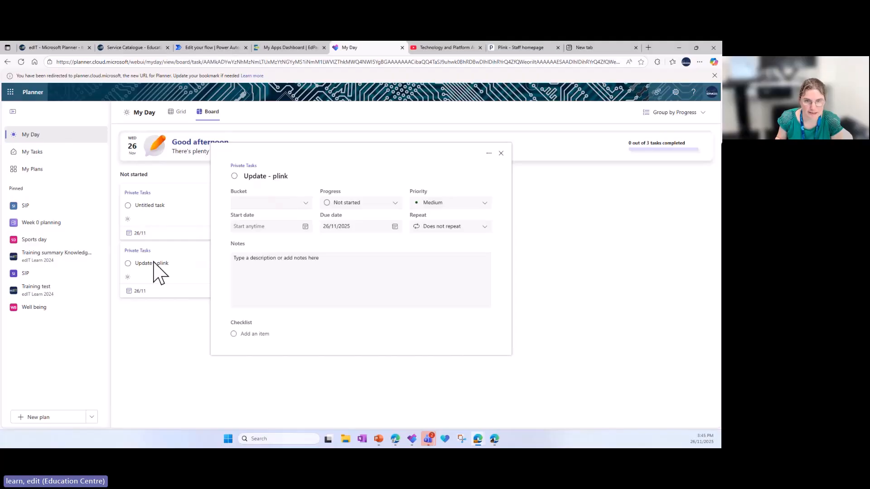
click(249, 265)
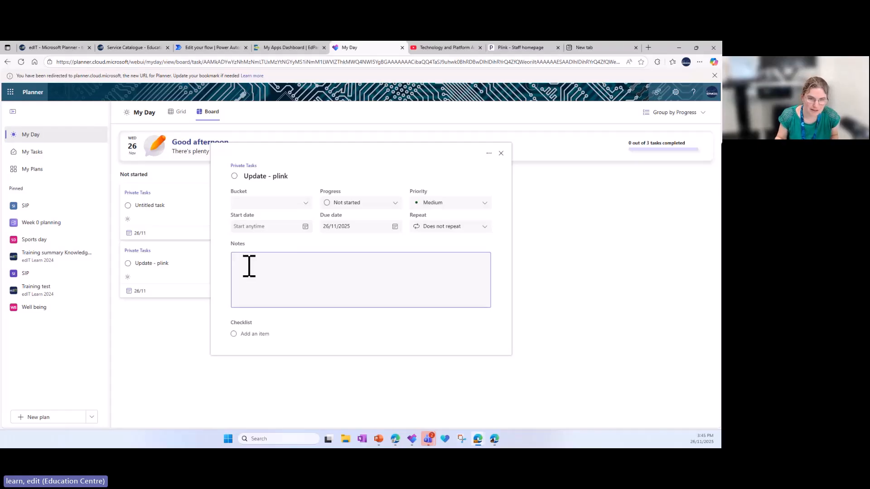
click(253, 333)
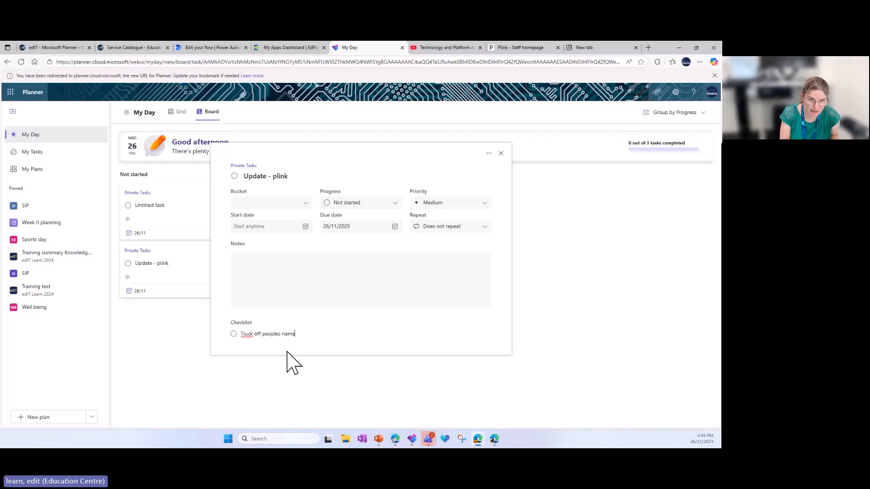
right_click(248, 334)
click(251, 350)
click(251, 285)
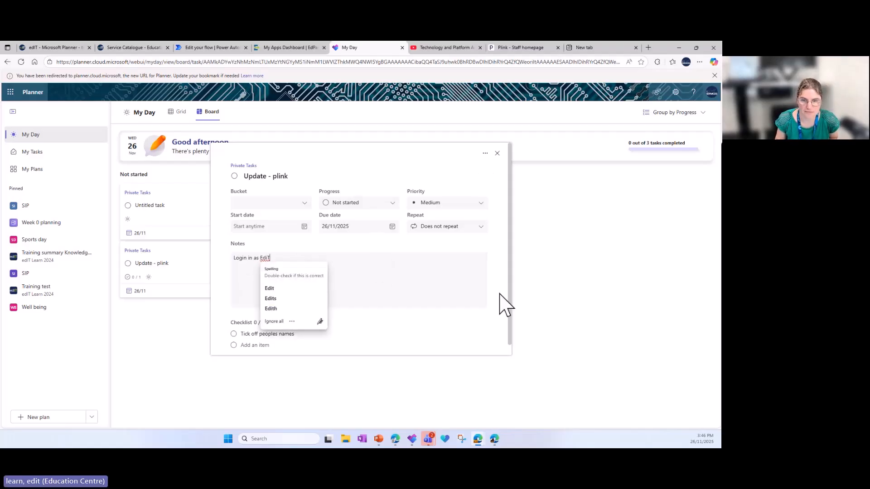
click(497, 154)
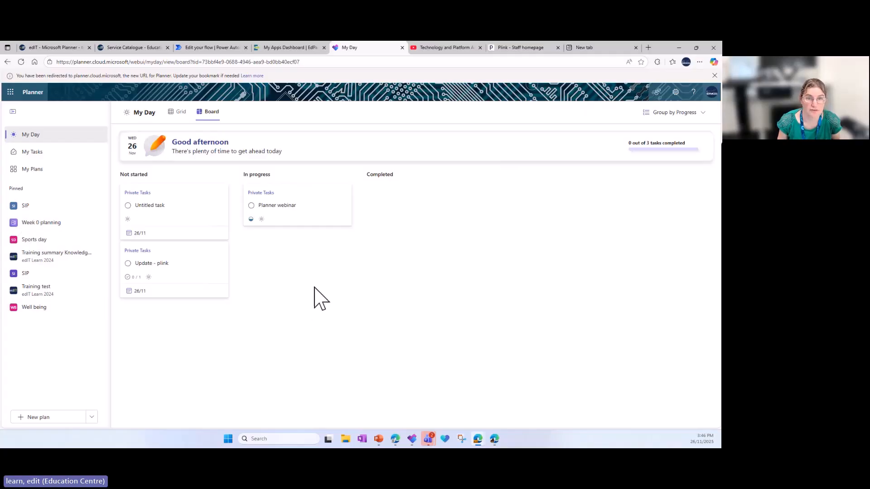
Return My Day to the grid view, and browse the private tasks and flagged emails in My Tasks
click(179, 112)
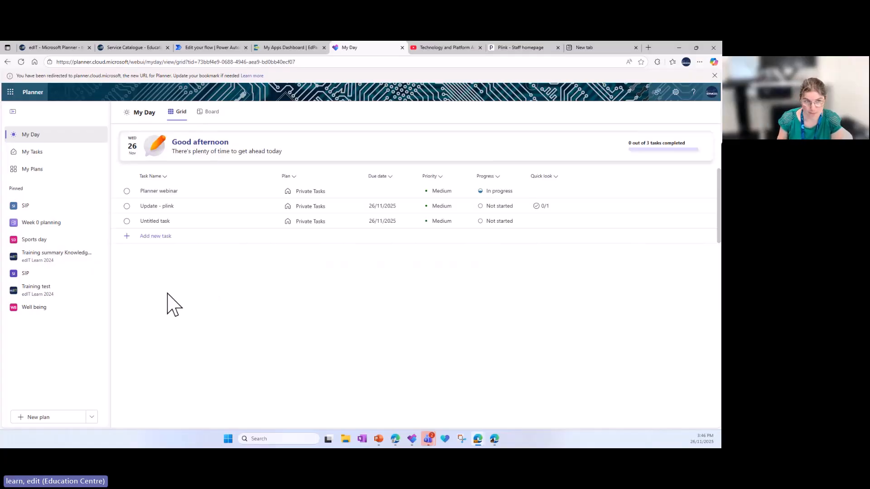
click(33, 153)
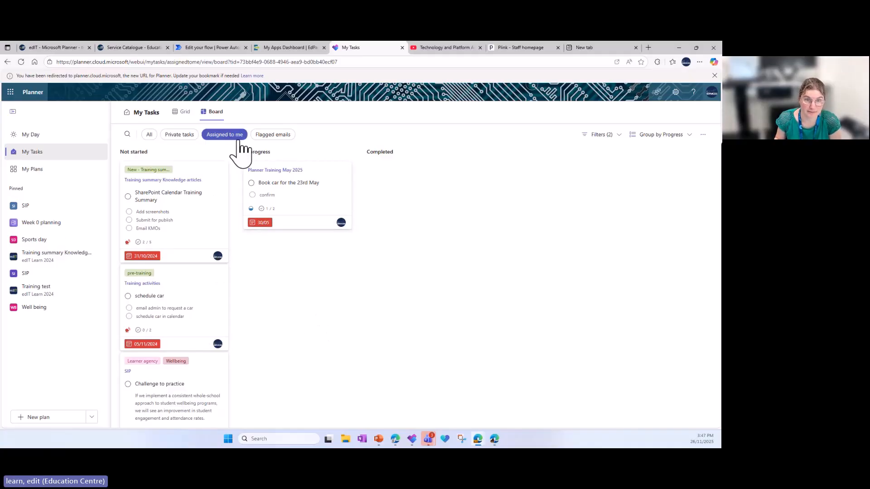
click(186, 136)
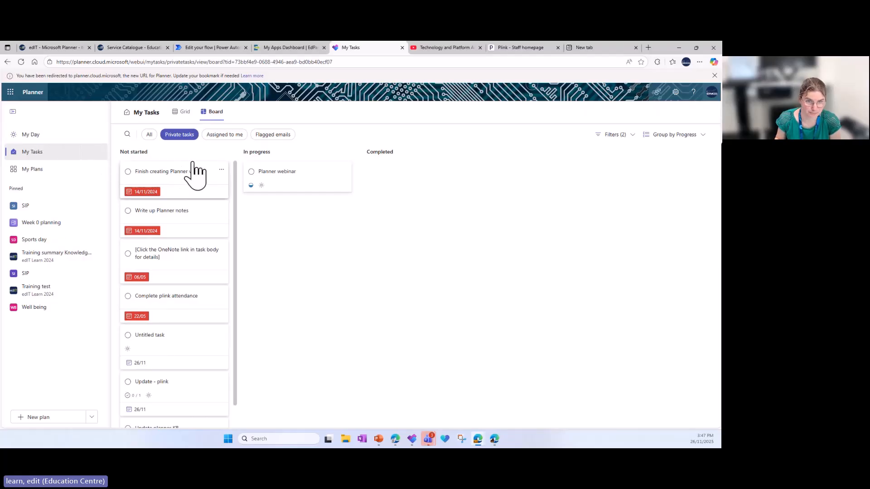
click(273, 138)
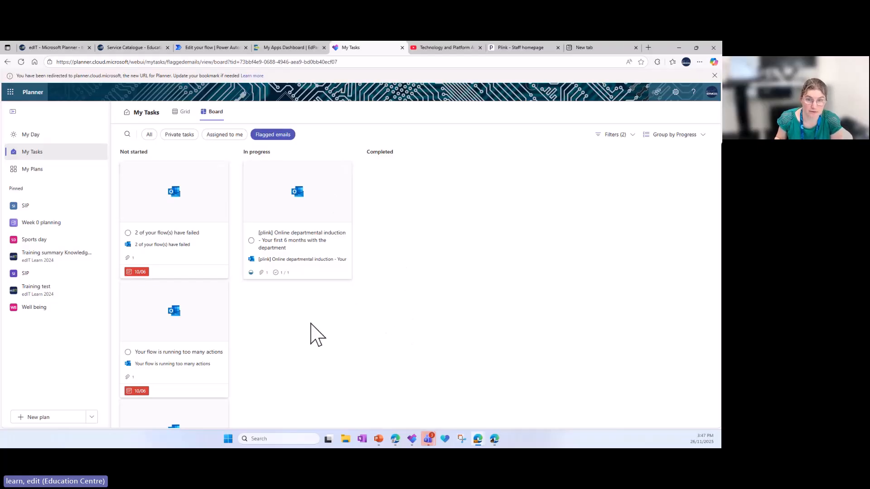
Launch Microsoft 365 Outlook from the EdPass dashboard and view the To Do tasks in grid and list layouts
click(288, 47)
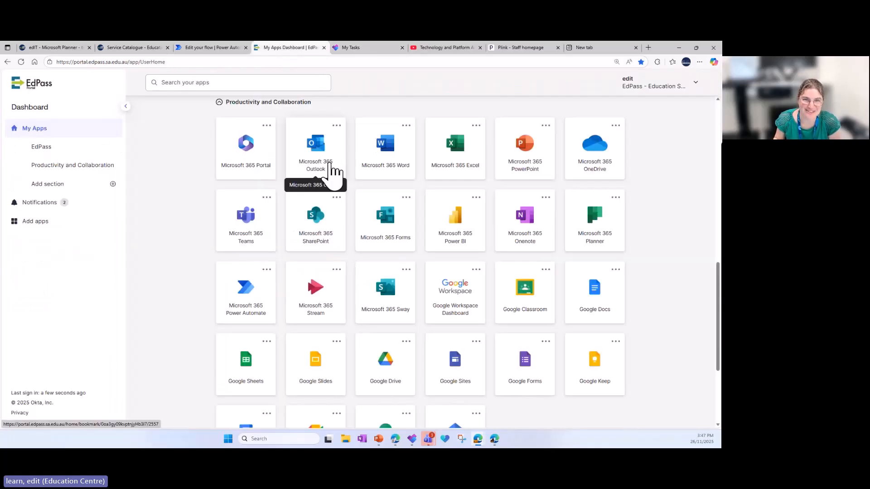
click(330, 171)
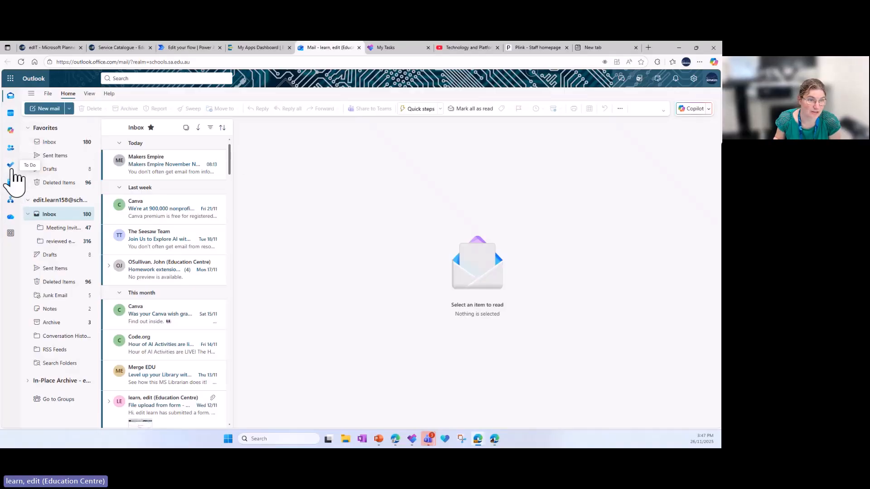
click(10, 166)
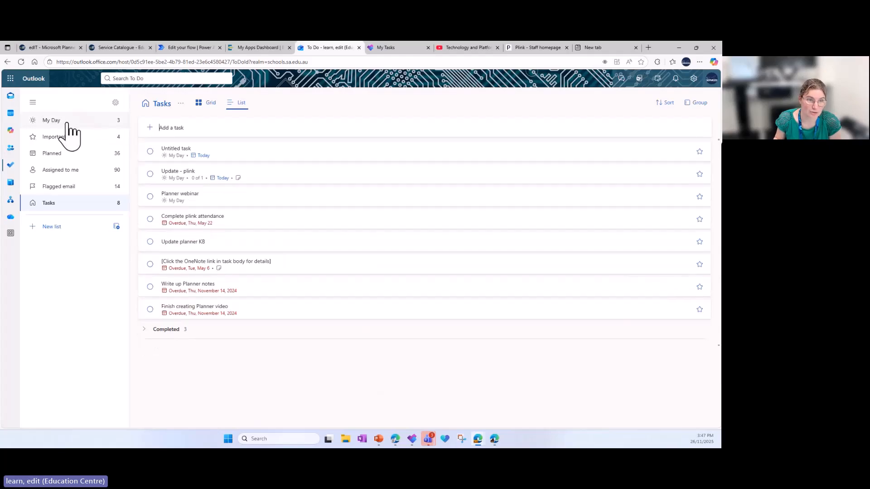
click(199, 109)
click(239, 104)
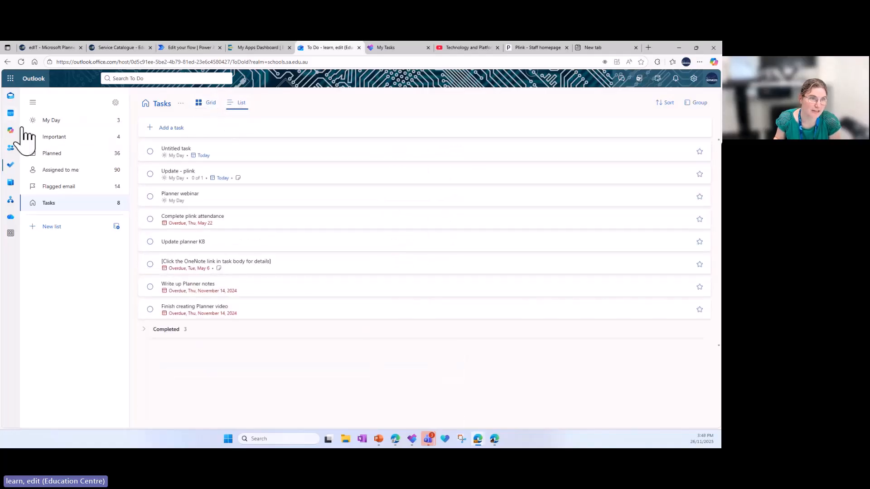
Flag the Makers Empire November newsletter email in the Outlook inbox and return to My Tasks in Planner
click(10, 95)
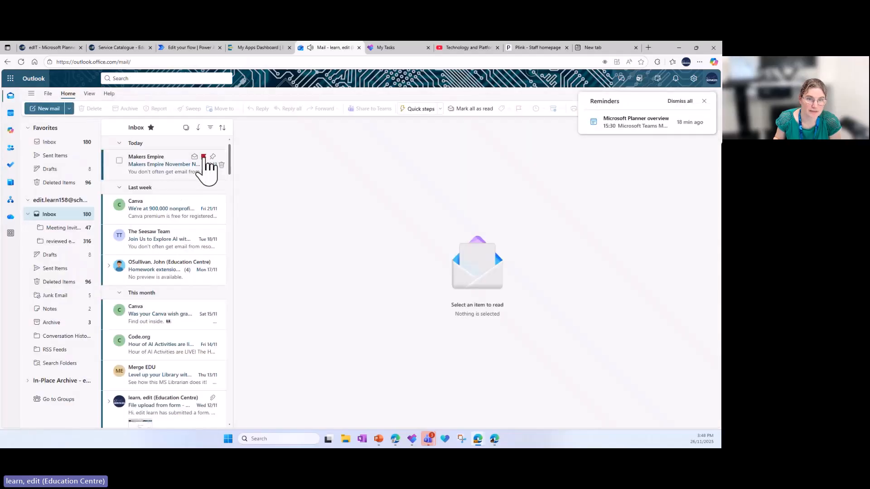
click(203, 157)
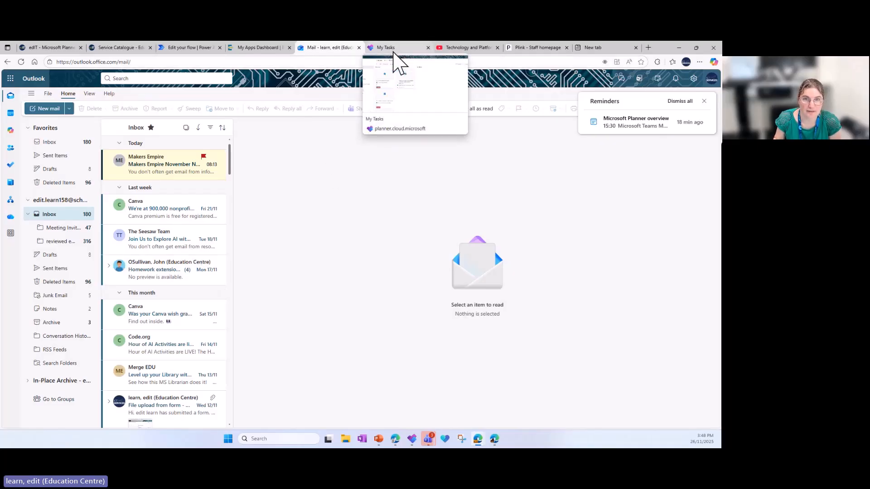
click(393, 49)
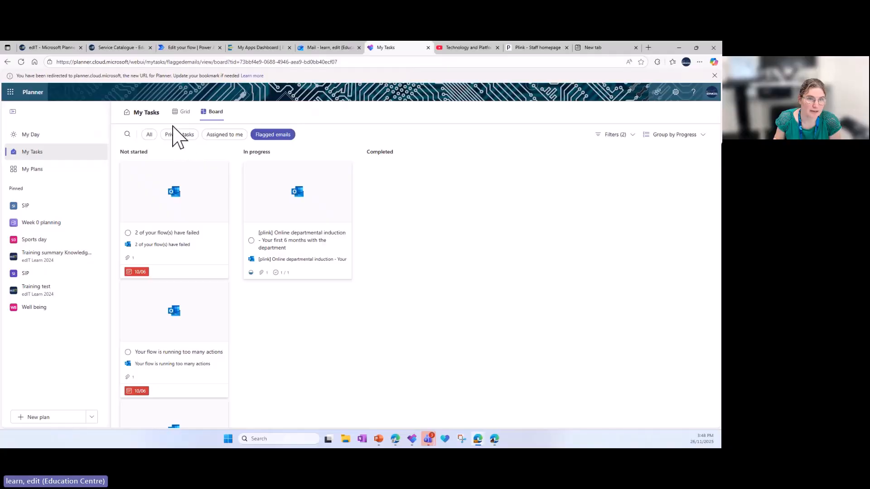
Find the flagged "Makers Empire November Newsletter" task in the grid and board views, and inspect its details and email attachment
click(181, 113)
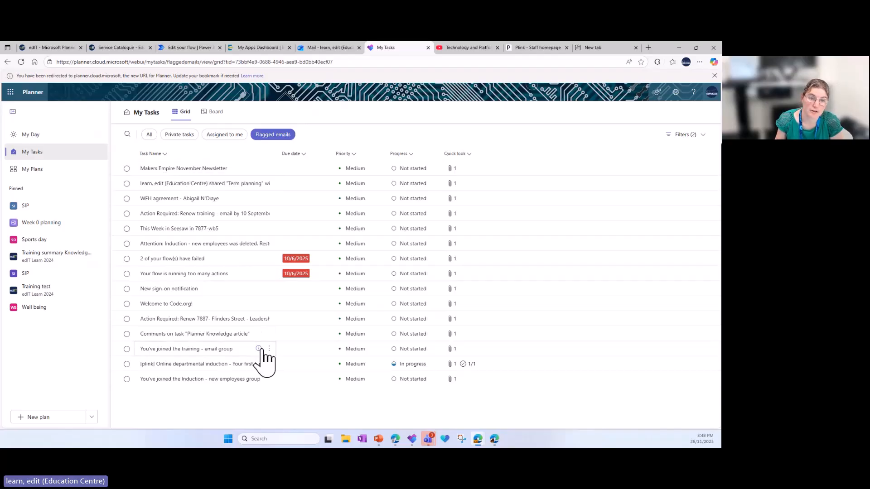
click(211, 113)
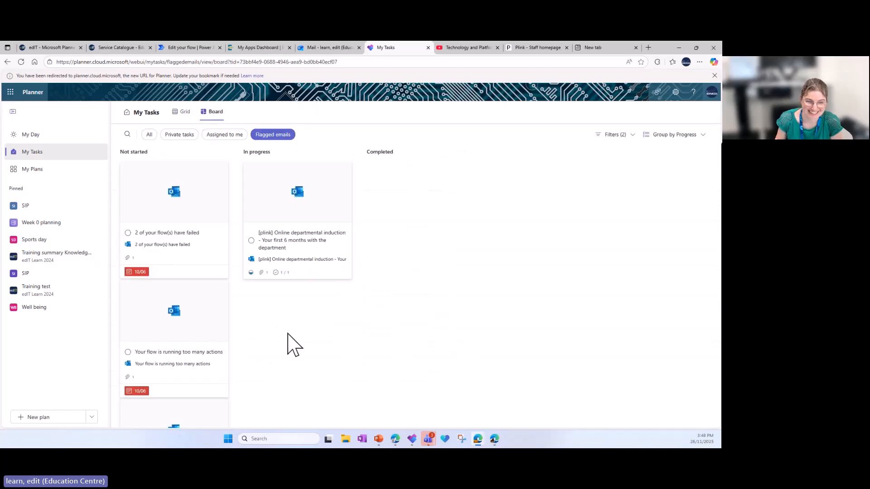
scroll(217, 334, down, 10)
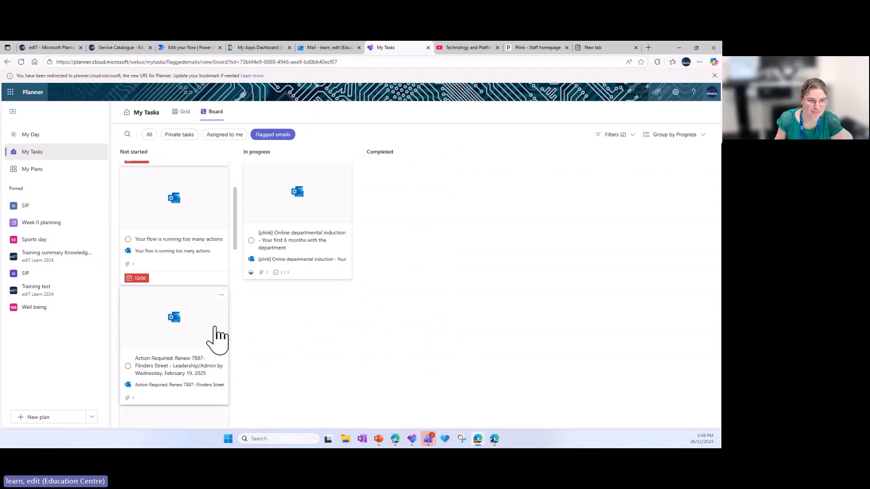
scroll(215, 330, down, 6)
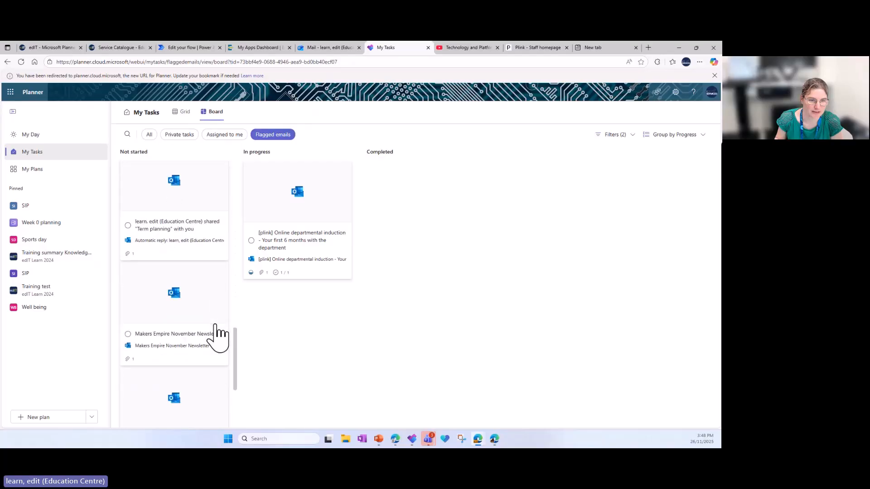
scroll(213, 330, up, 2)
click(196, 290)
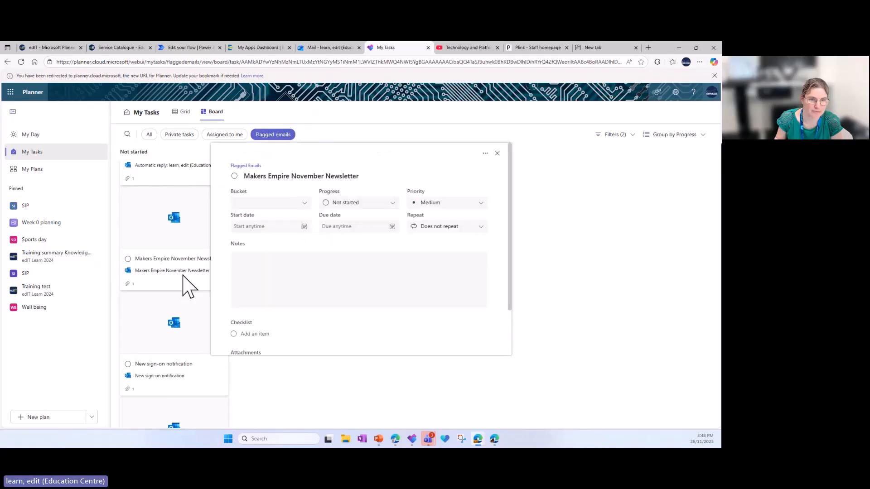
scroll(351, 285, down, 2)
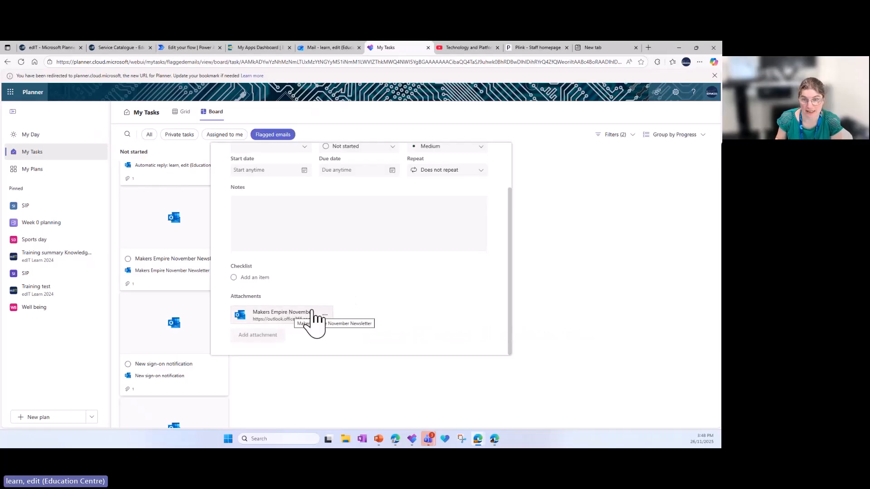
click(613, 299)
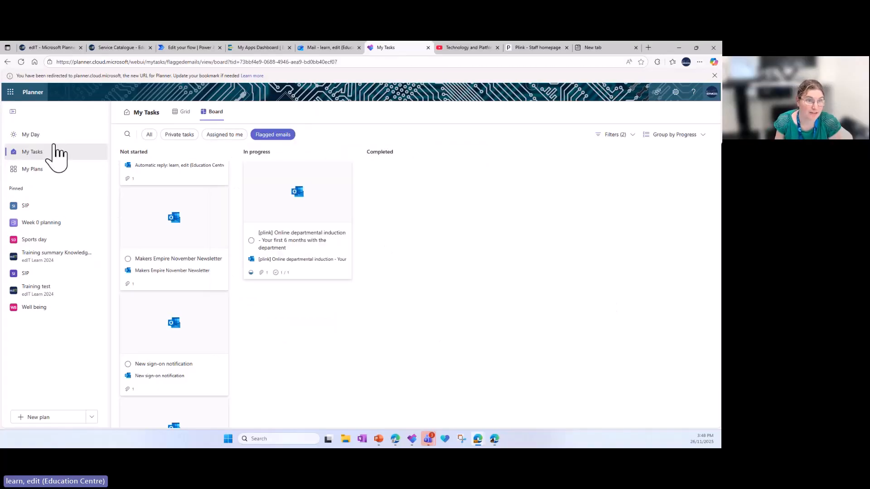
Browse My Plans and start a new plan from the Simple Plan template in the full template gallery
click(51, 174)
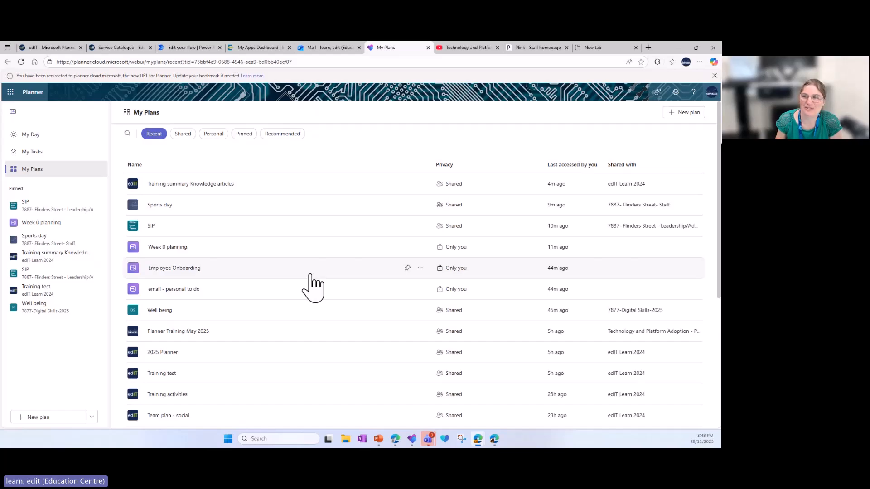
click(683, 114)
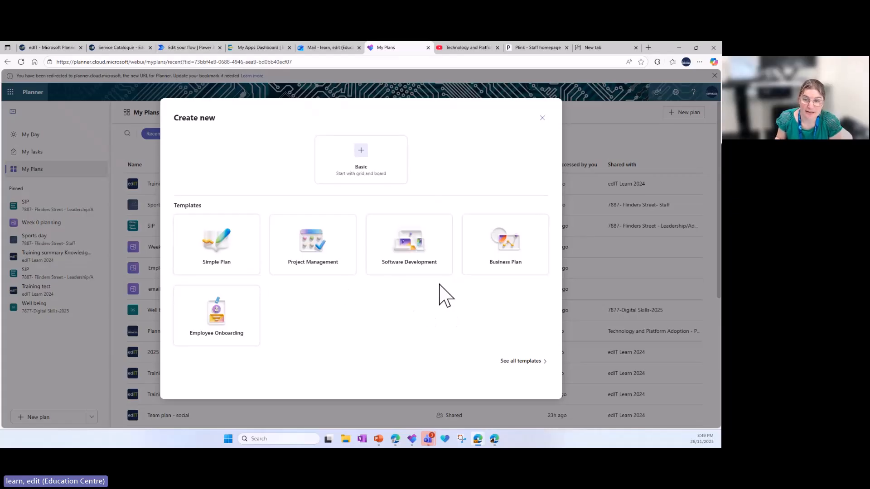
click(506, 364)
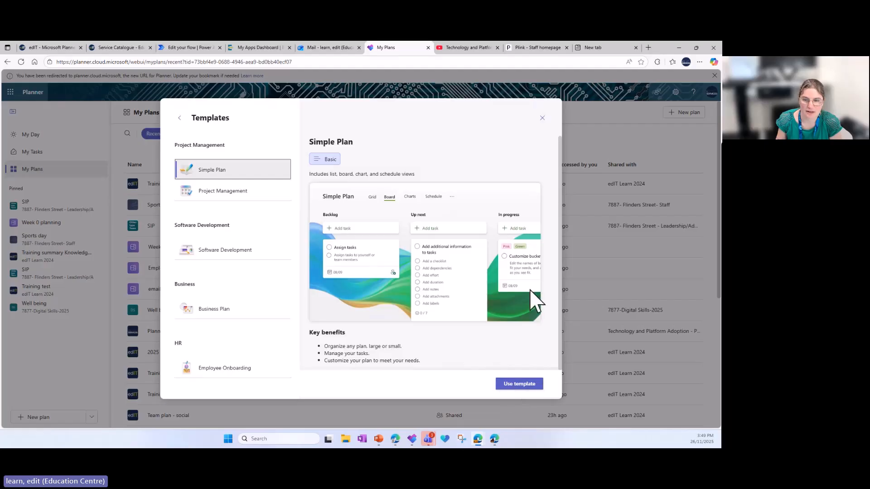
click(521, 384)
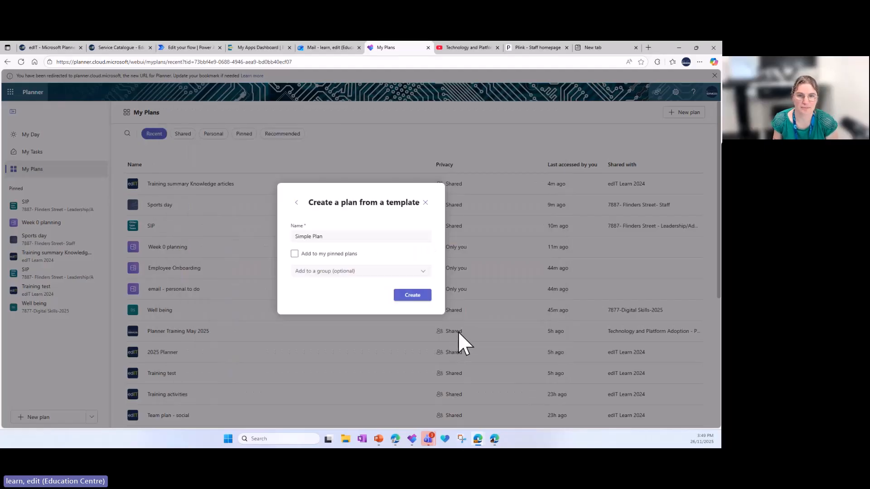
Name the new plan "Training - Planner November 2025" and create it without adding it to a group
drag(330, 235, 293, 236)
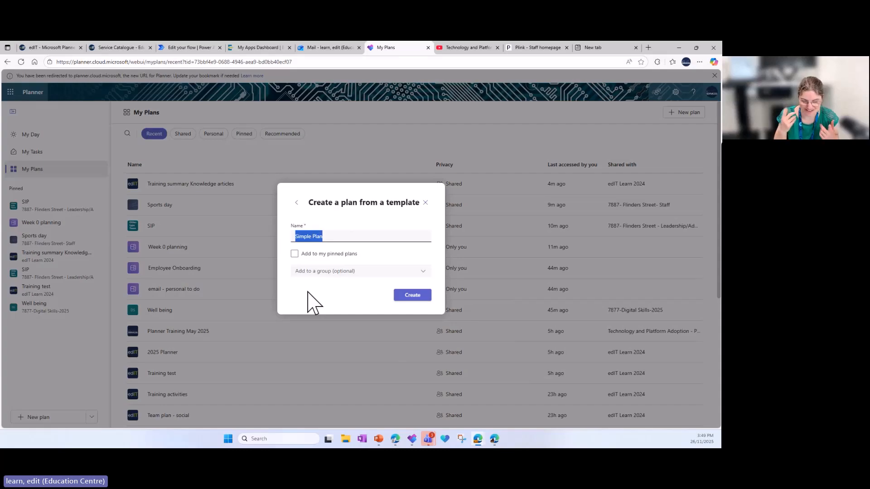
text(Training -)
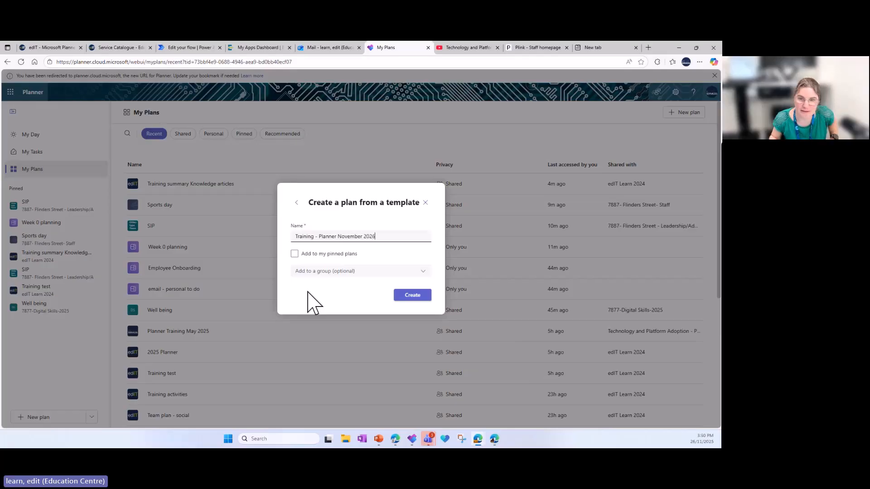
key(BackSpace)
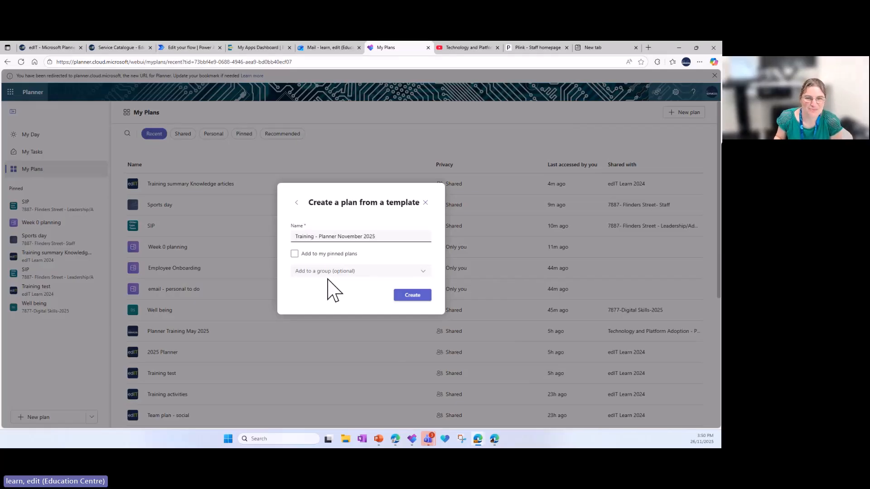
click(295, 256)
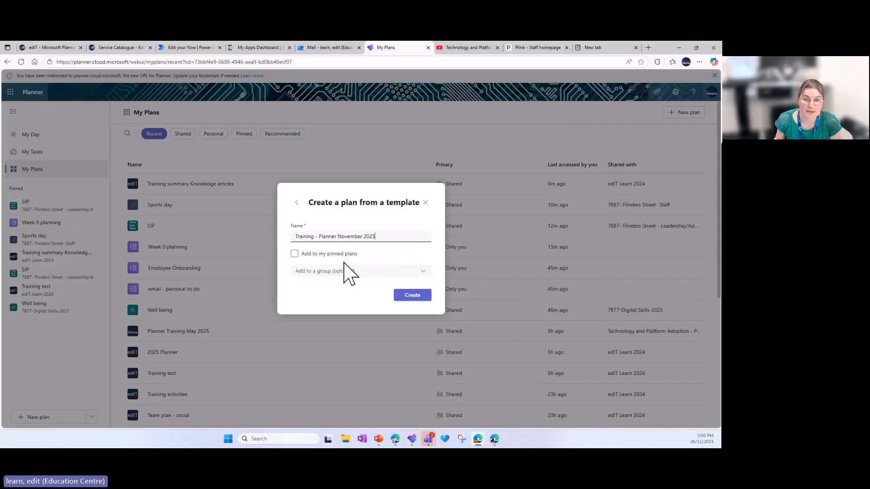
click(410, 296)
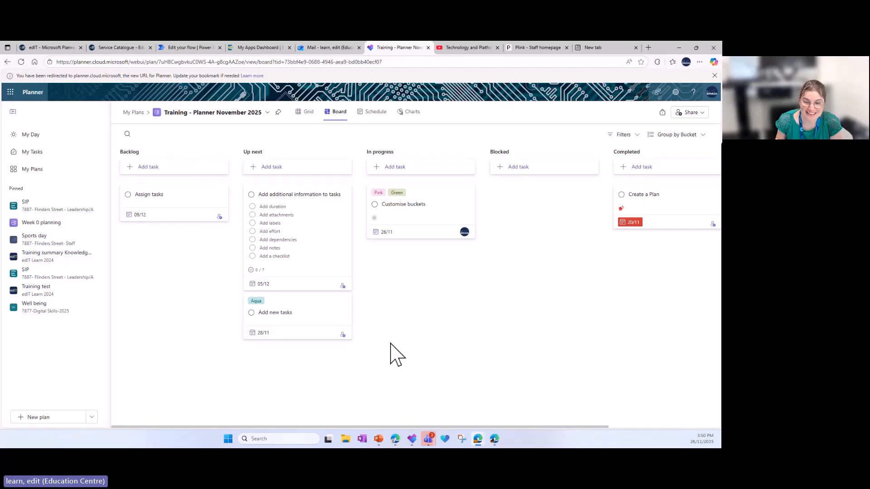
Rename the Backlog bucket as "Pre-christmas" and the Up next bucket as "Christmas eve"
mouse_move(343, 426)
mouse_down()
mouse_move(488, 425)
mouse_move(338, 427)
mouse_up()
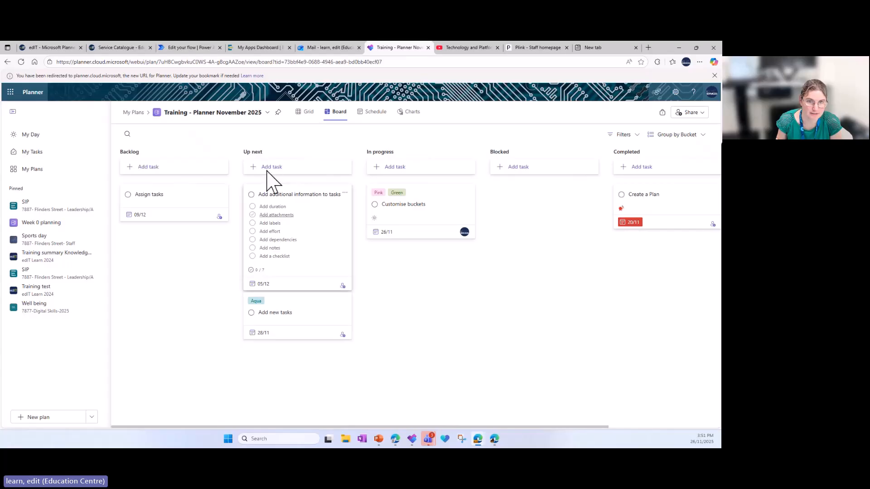
click(130, 152)
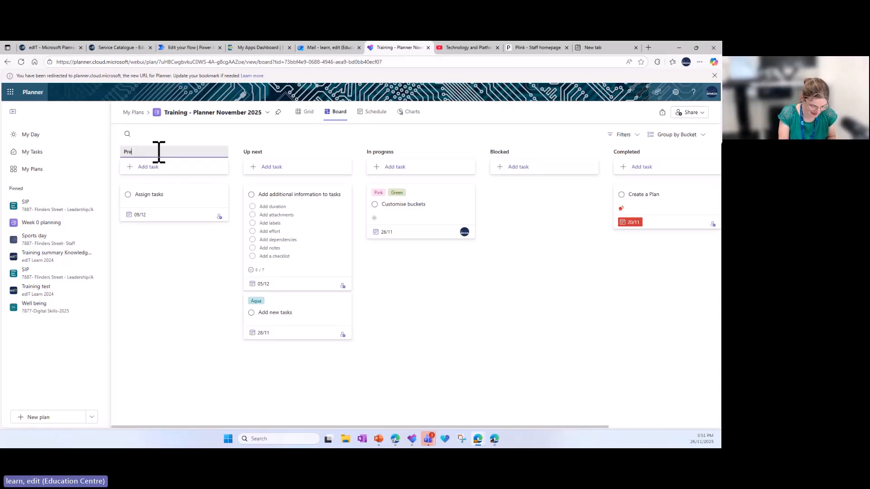
text(mas)
click(263, 151)
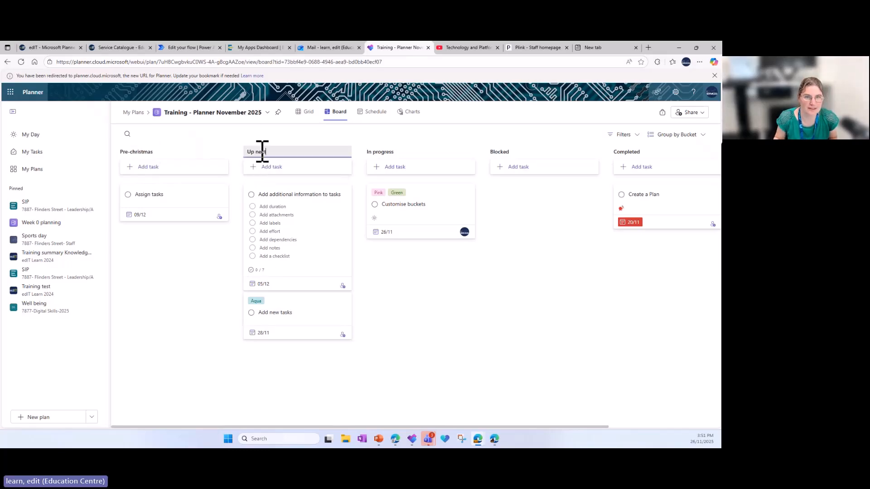
drag(281, 151, 243, 155)
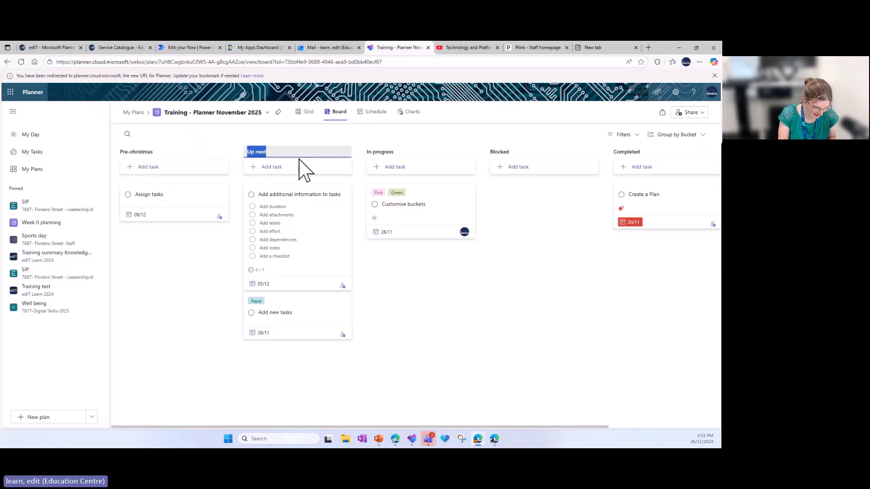
text(Christ)
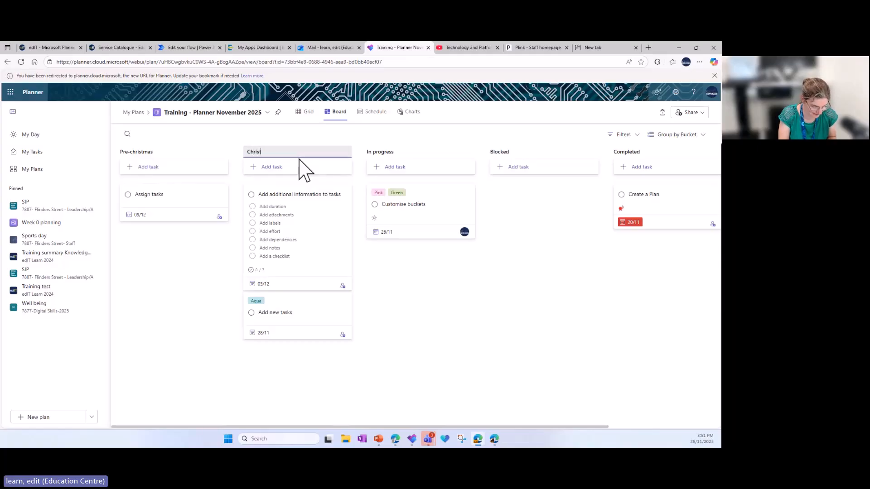
text(mas eve)
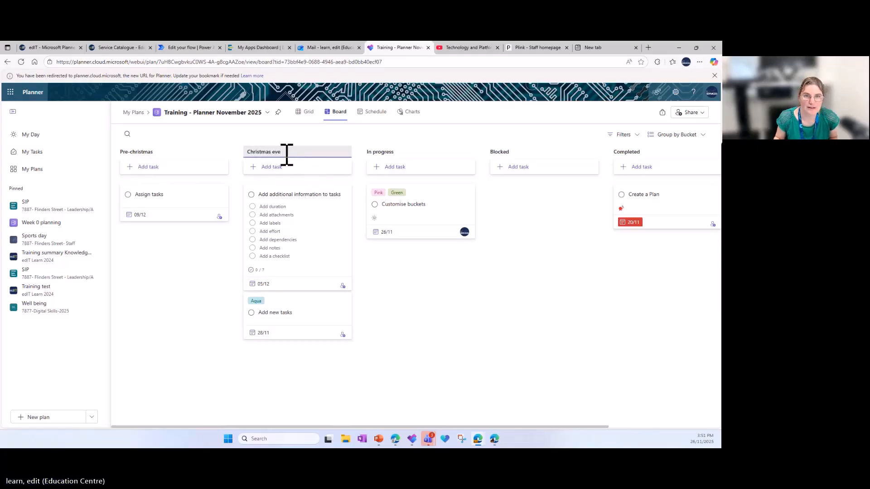
Rename the In progress bucket as "Christmas" and the Blocked bucket as "Boxing day"
click(393, 154)
drag(398, 152, 369, 151)
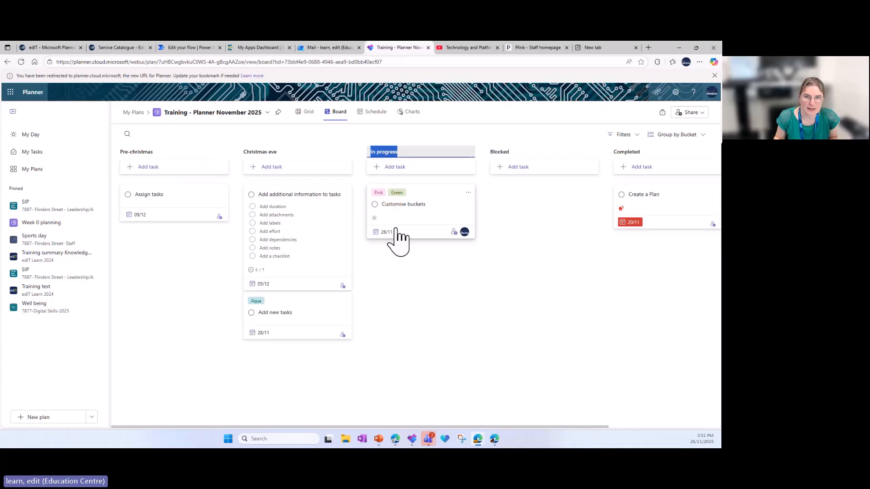
text(Christmas)
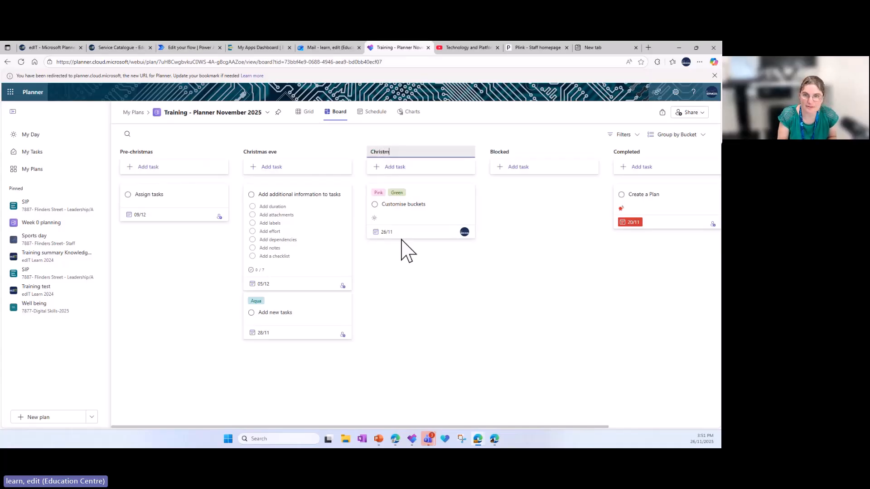
click(520, 152)
drag(521, 150, 491, 150)
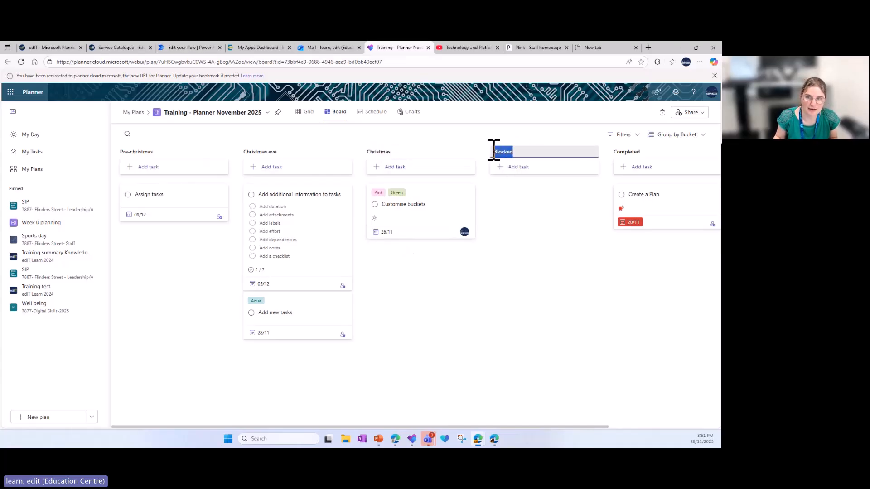
text(Boxing day)
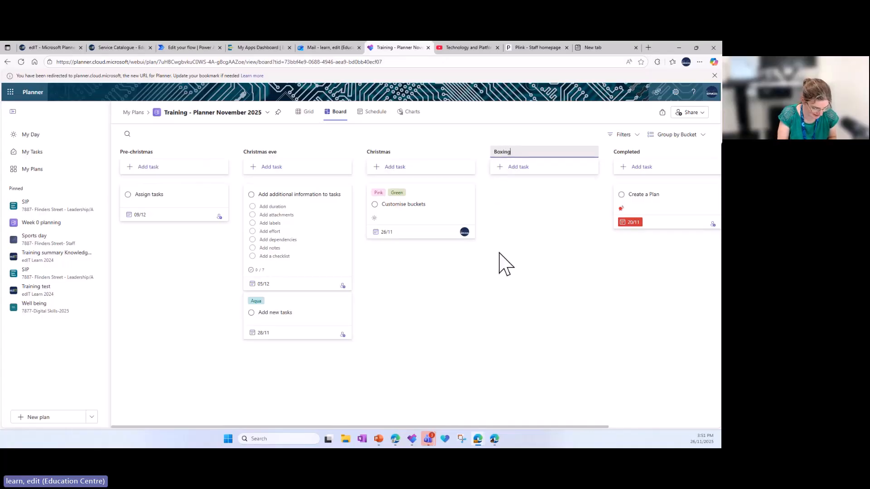
Rename the Completed bucket as "Holiday cleanup"
click(634, 154)
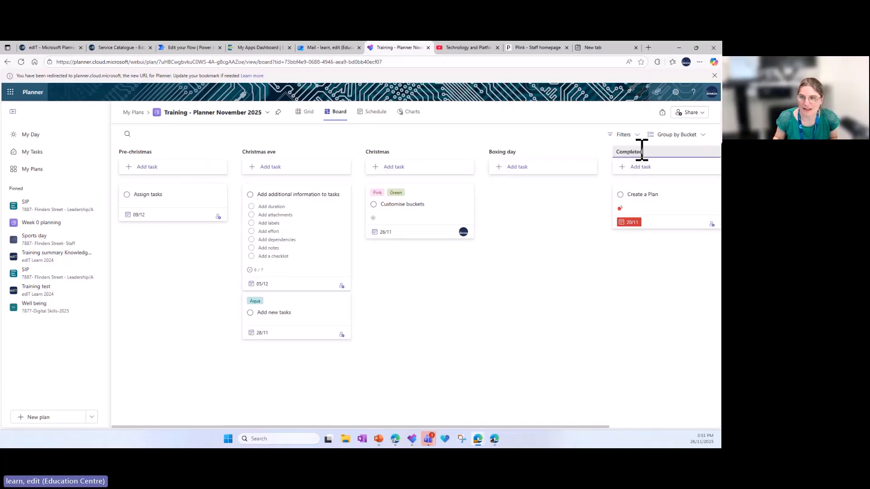
drag(649, 150, 608, 152)
text(Ho)
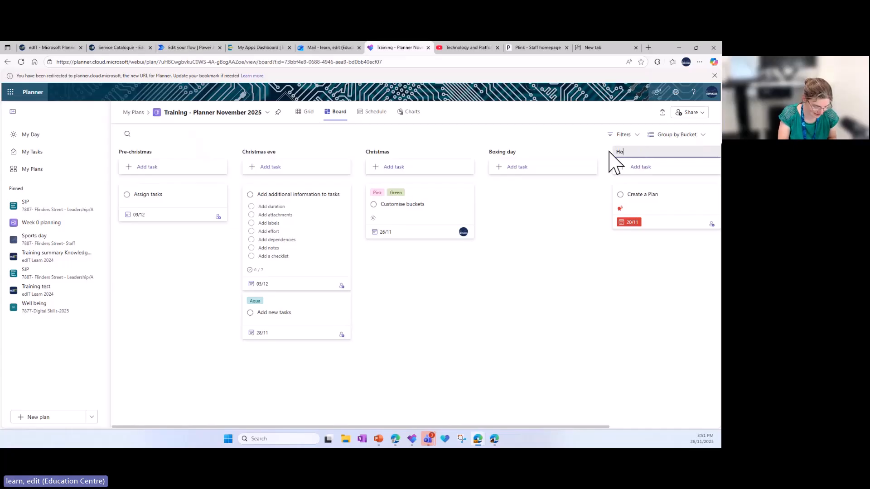
text(liday cleanup)
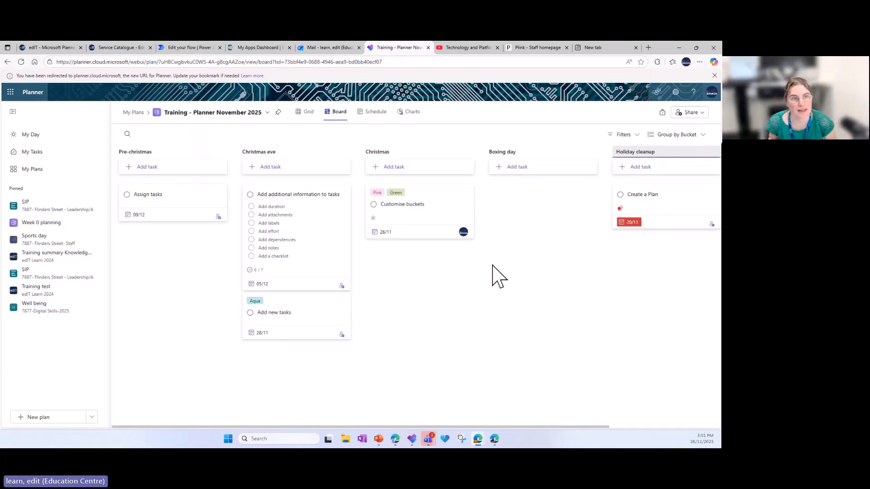
click(390, 277)
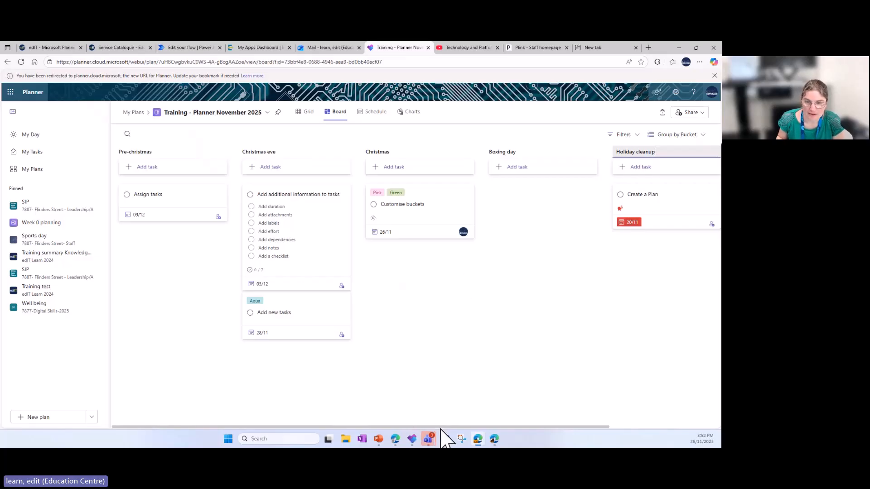
Add a new bucket named "New Year" after the Holiday cleanup bucket
click(464, 383)
scroll(431, 420, right, 3)
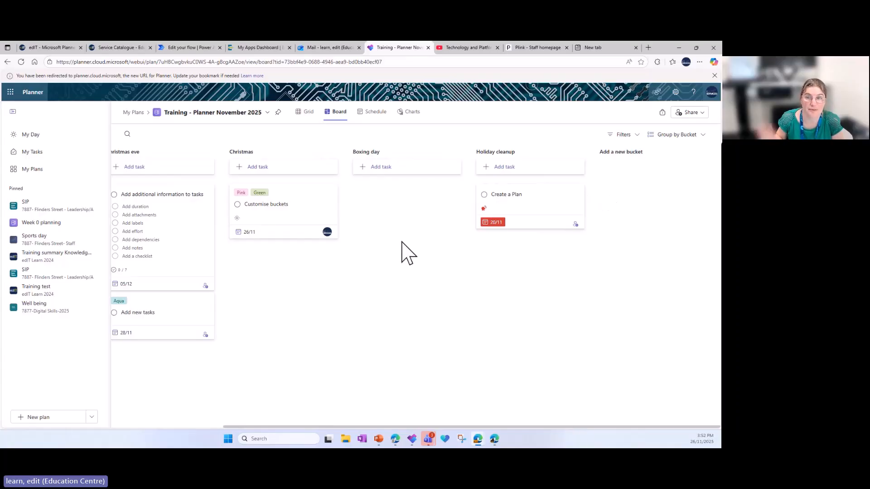
click(608, 154)
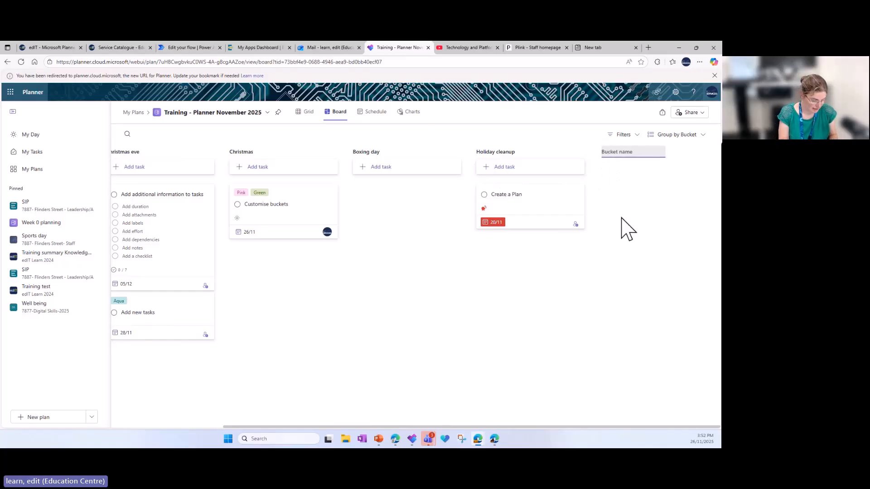
text(New Year)
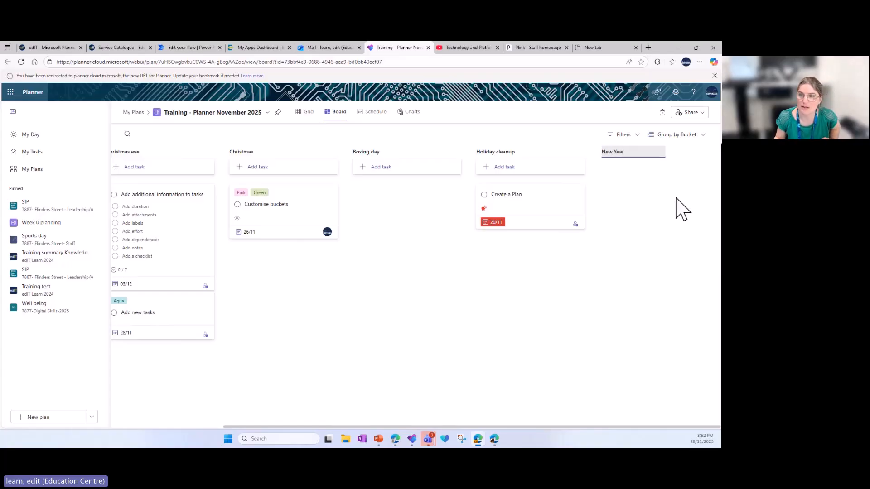
key(Return)
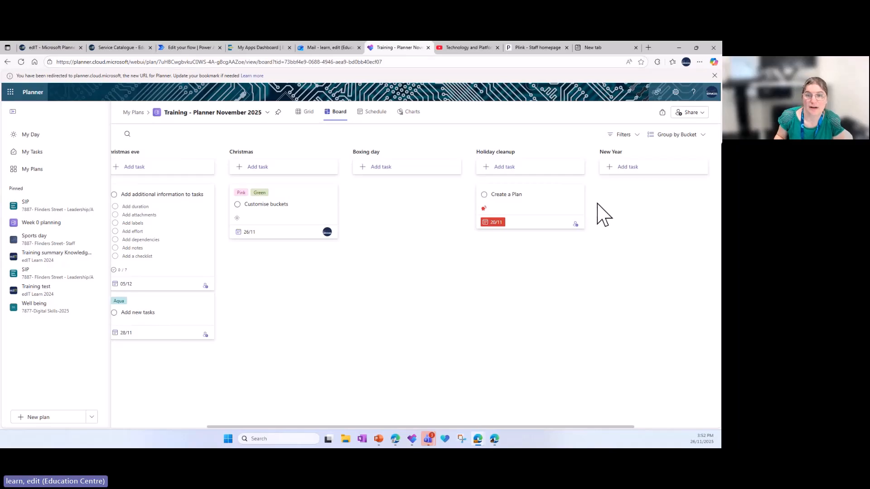
Delete the Christmas eve bucket with its tasks, and move the New Year bucket between Christmas and Boxing day
drag(466, 427, 362, 412)
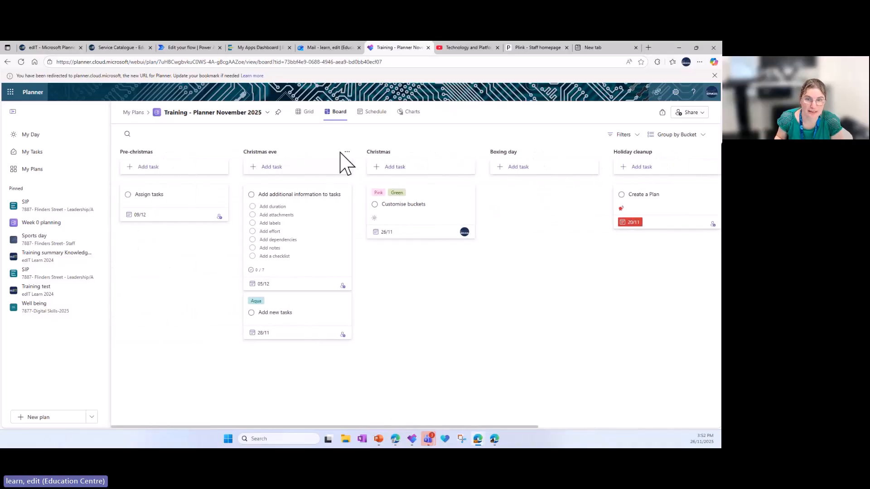
click(347, 154)
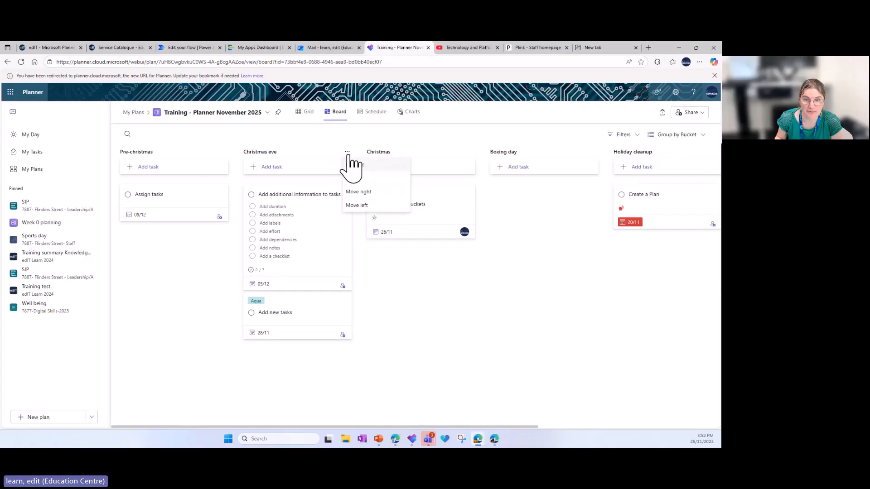
click(356, 178)
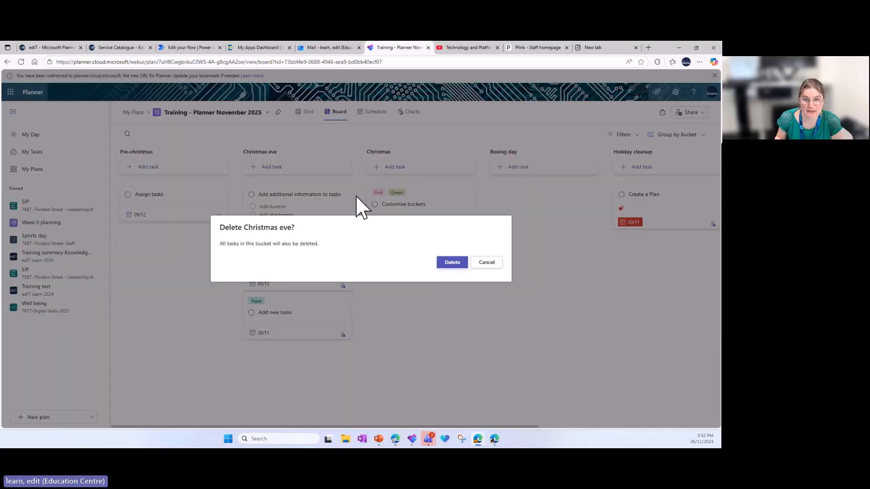
click(452, 263)
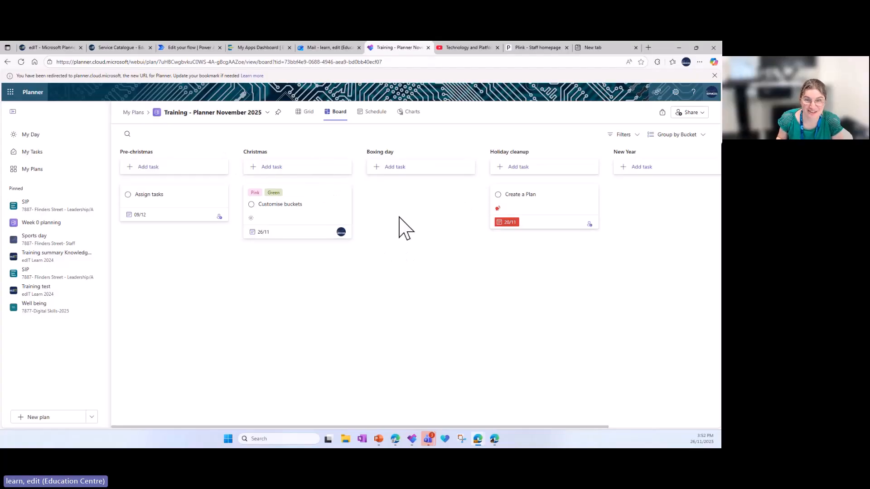
drag(638, 154, 401, 156)
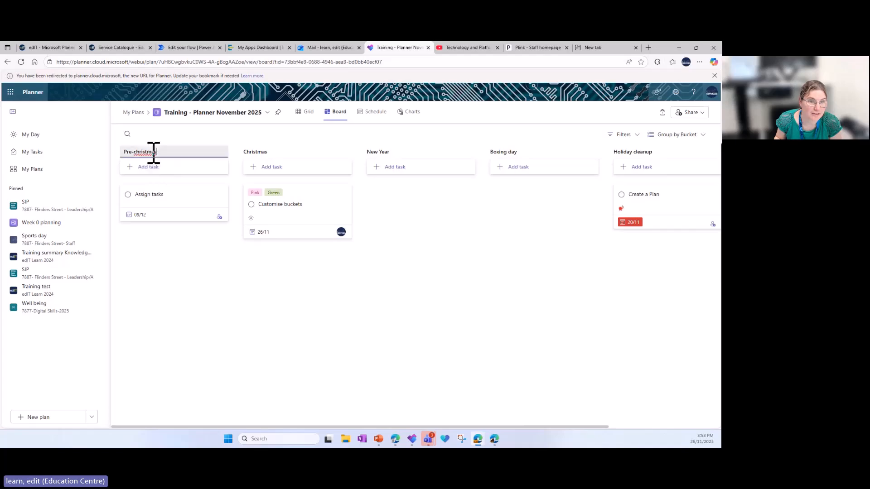
Rename the first bucket on the board as "Pre-Christmas - preparation"
click(150, 153)
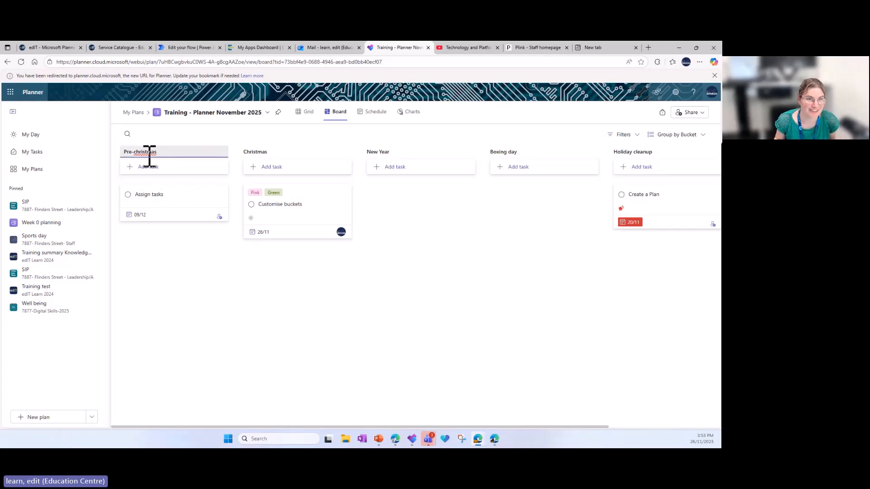
click(141, 152)
click(174, 182)
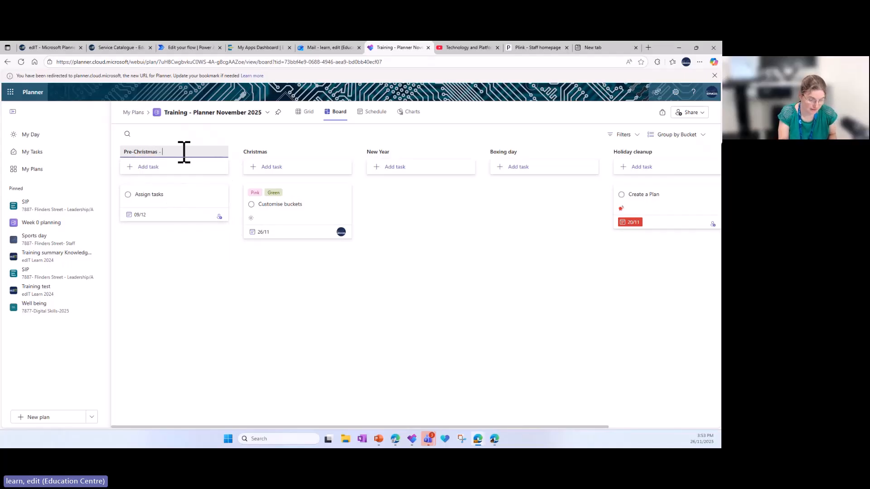
text(- preparation)
click(190, 248)
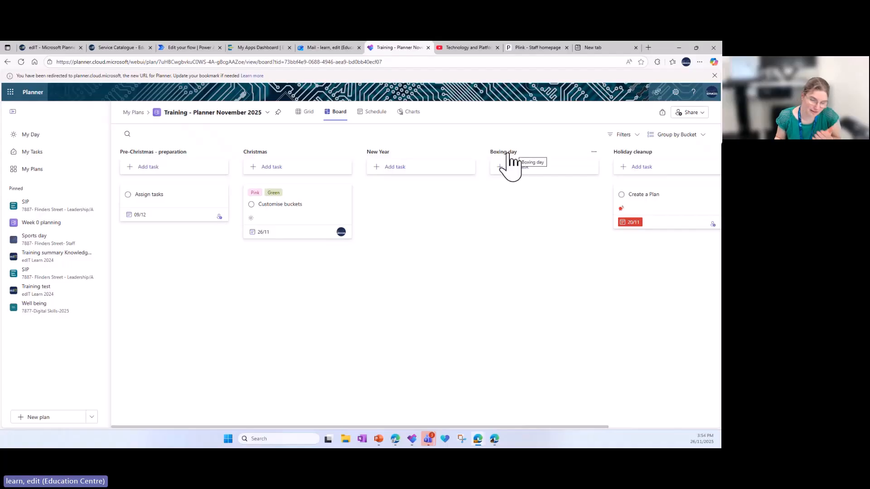
Move the Boxing day bucket ahead of New Year, and add a new bucket named "Week 0" after Holiday cleanup
drag(508, 154, 410, 168)
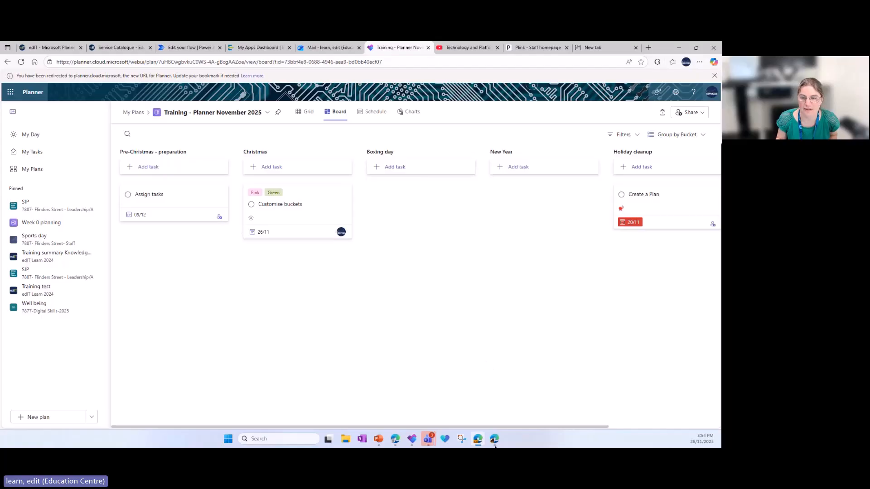
drag(520, 426, 651, 430)
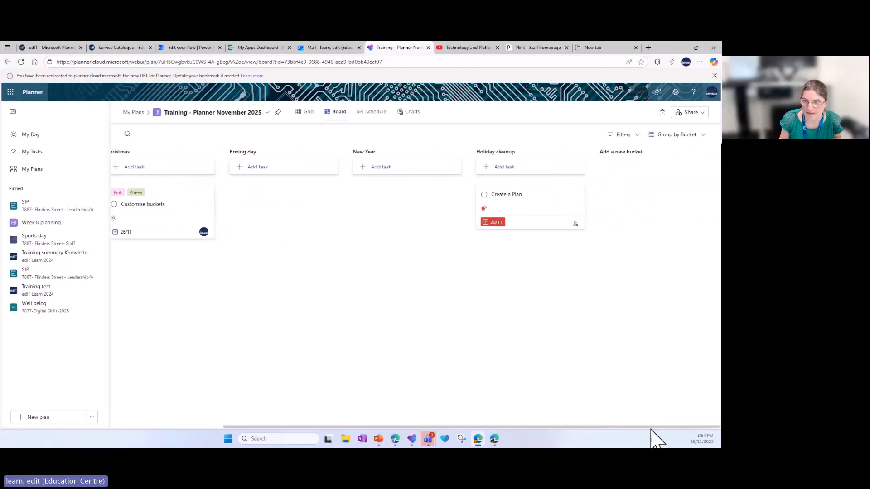
click(626, 153)
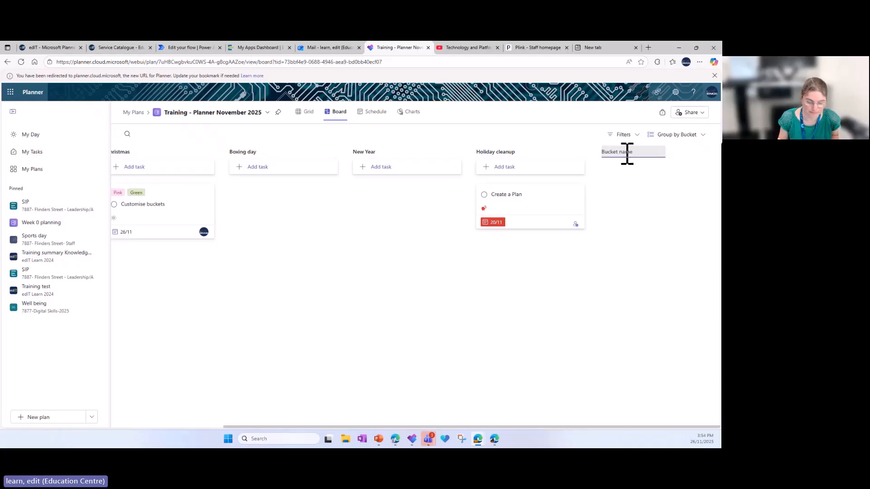
text(Week 0)
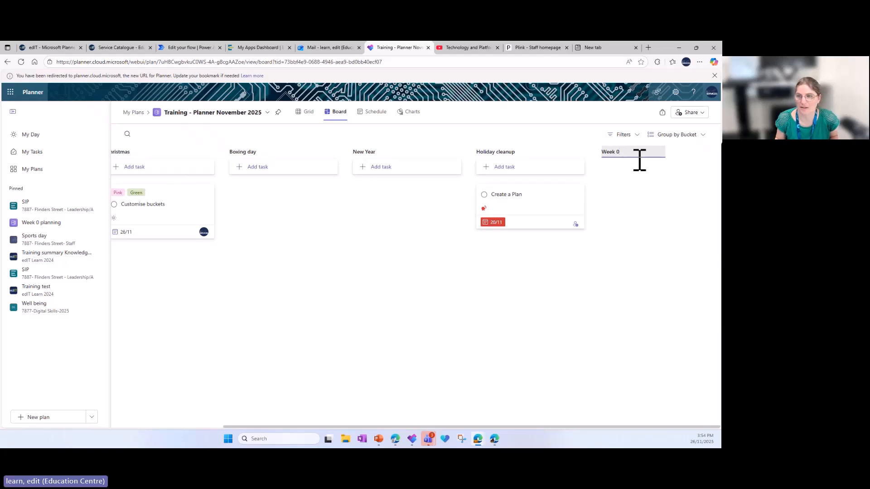
key(Return)
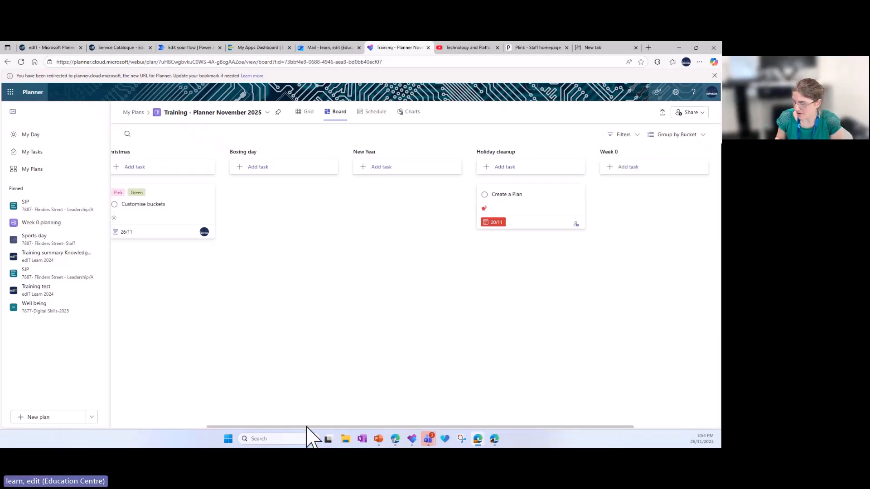
drag(273, 427, 169, 428)
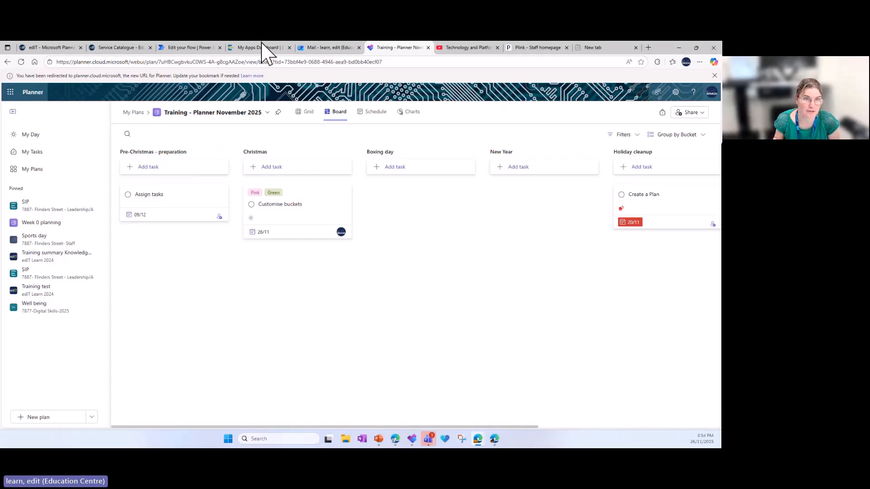
Look at the Power Automate flow that creates planner tasks for flagged emails, and return to the plan's board
click(201, 49)
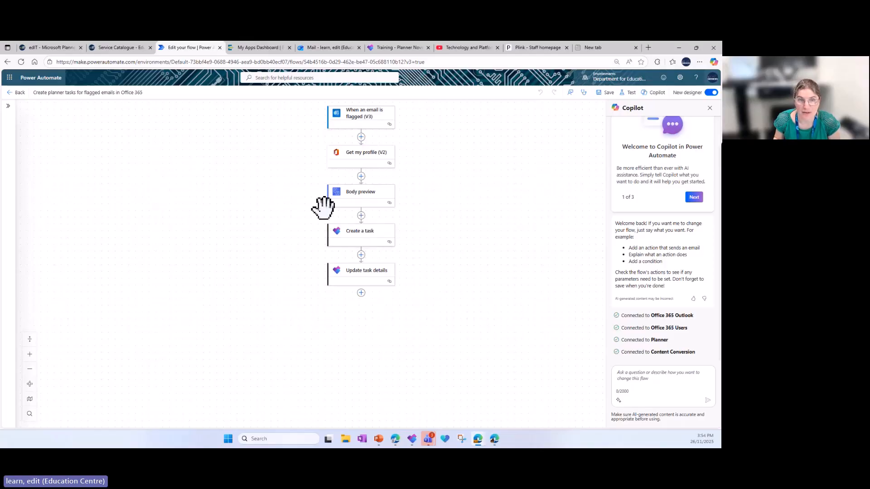
click(389, 48)
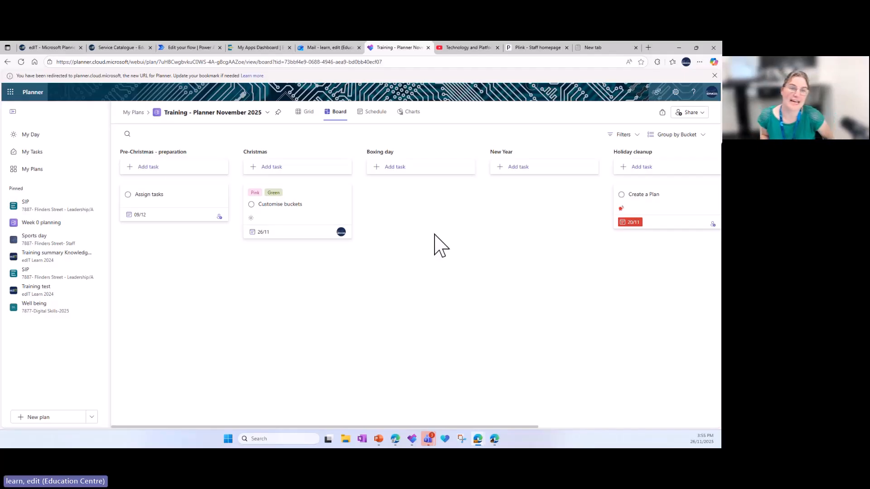
Delete the template tasks Assign tasks, Customise buckets and Create a Plan from the board
click(222, 195)
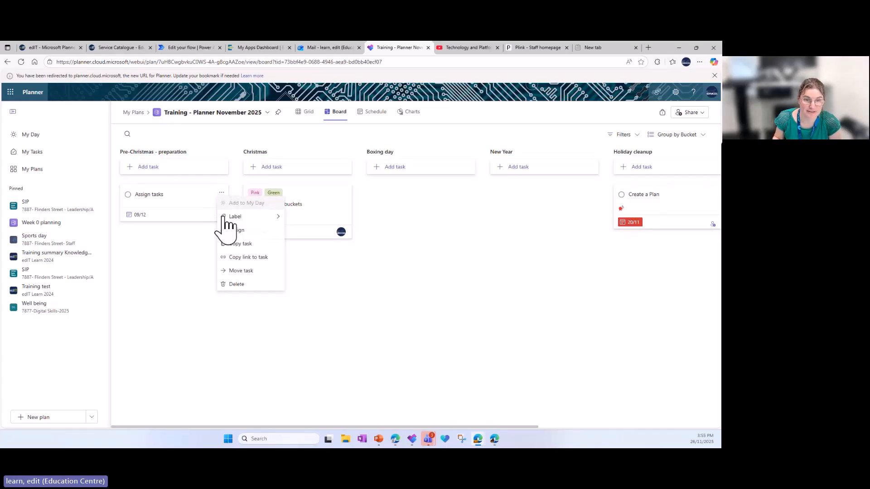
click(237, 284)
click(345, 192)
click(357, 285)
drag(457, 426, 589, 426)
click(525, 193)
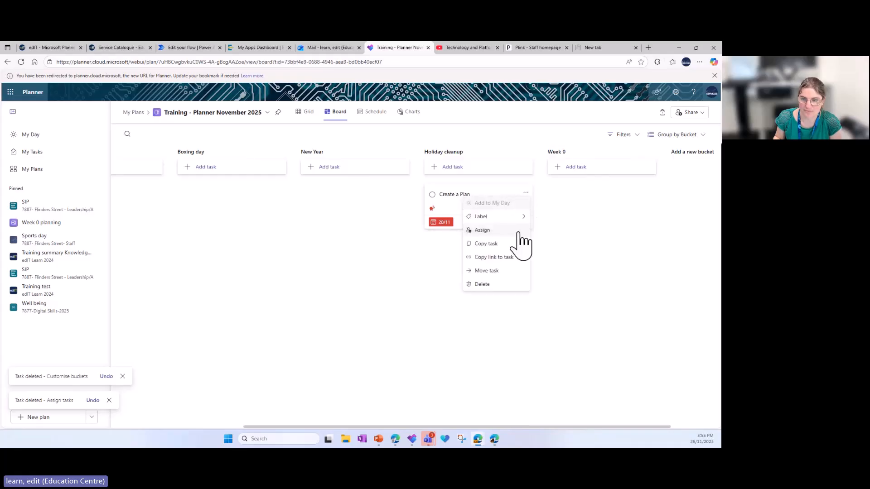
click(481, 284)
drag(449, 426, 686, 408)
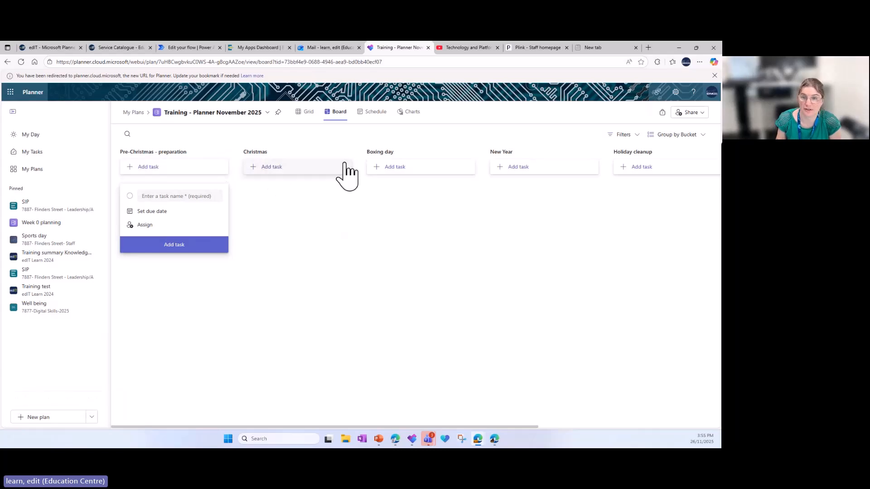
Start a new task named "Unwrap presents" in the Christmas bucket with a due date of 25 December 2025
click(279, 167)
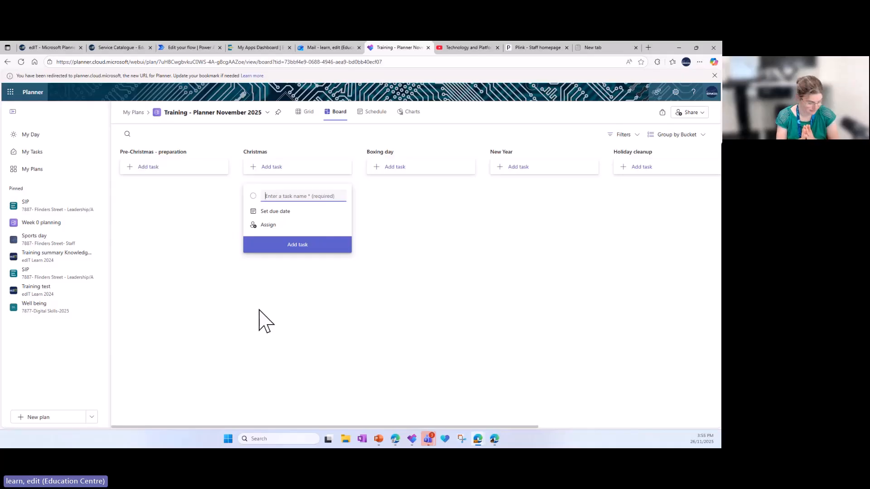
text(Unwrap presents)
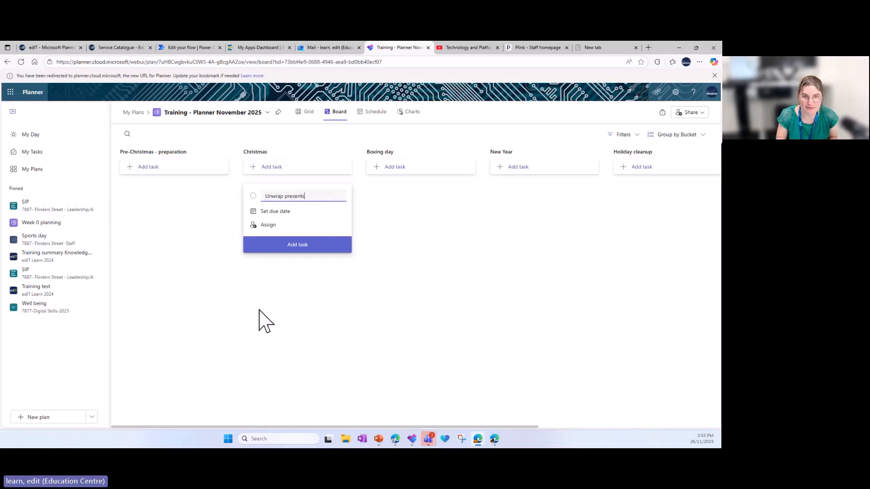
click(309, 289)
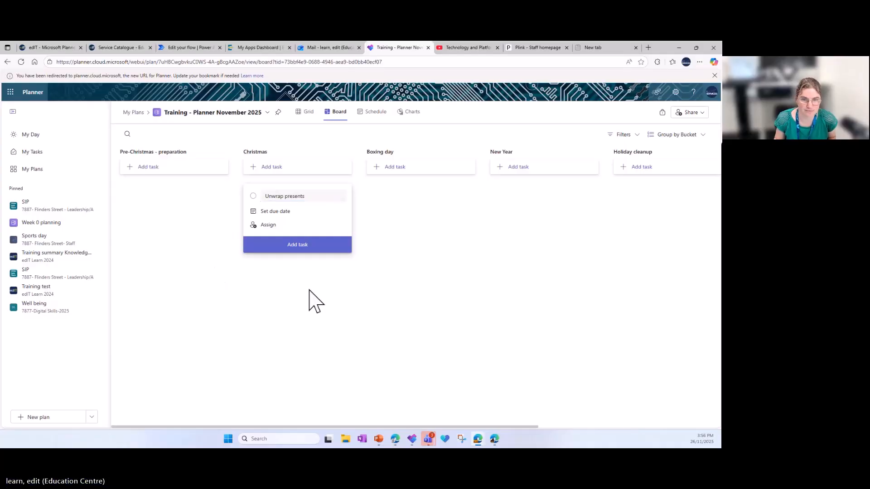
click(278, 213)
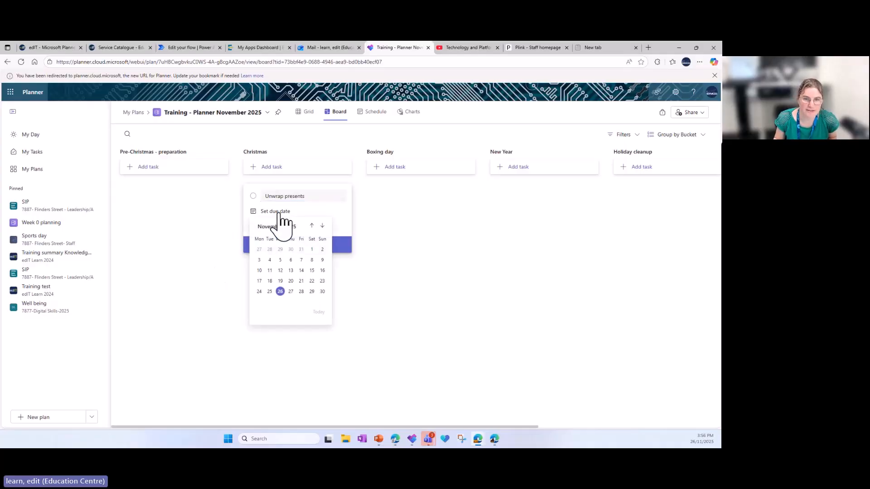
click(322, 226)
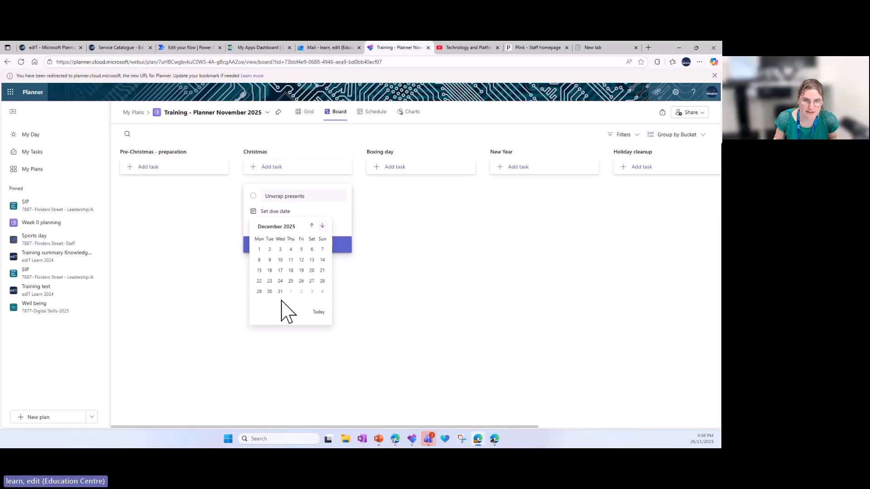
click(290, 282)
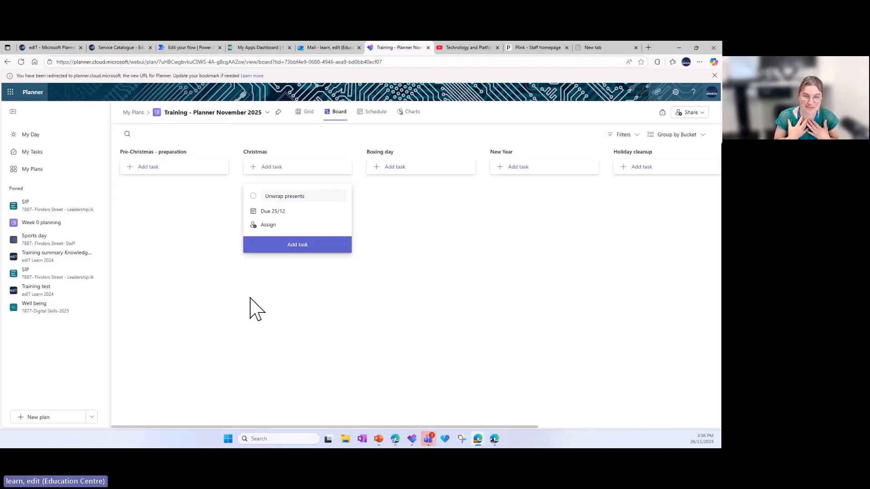
Try to assign the Unwrap presents task to a colleague by entering their e-mail address
click(267, 226)
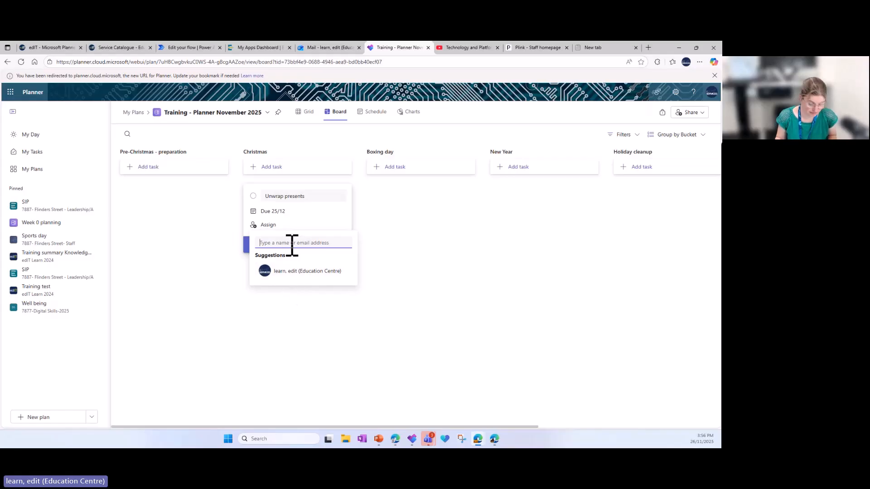
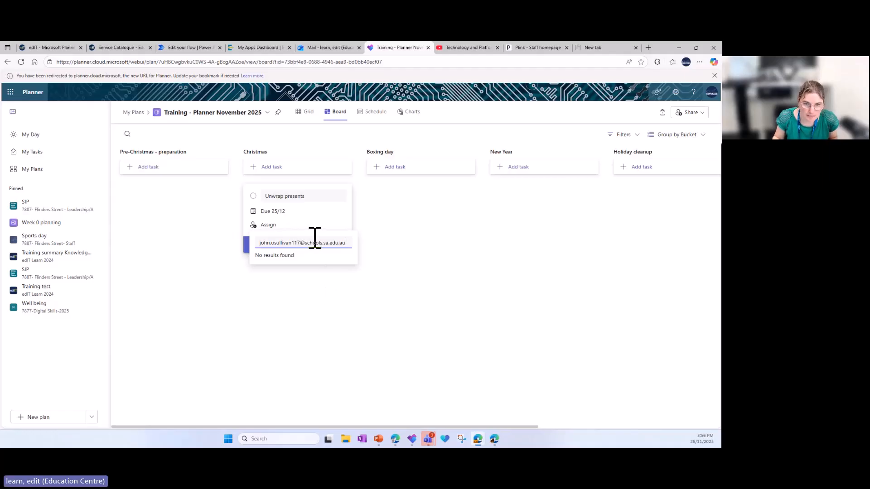
click(325, 272)
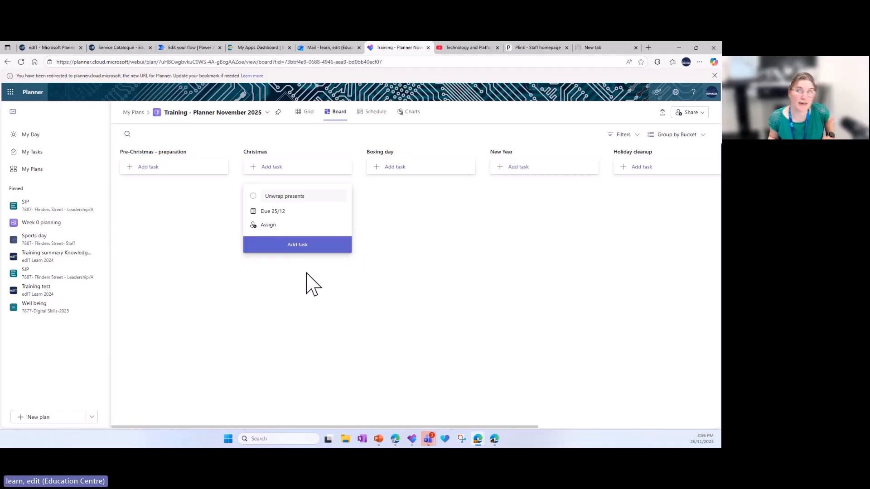
Assign the Unwrap presents task to the suggested Education Centre account
click(271, 225)
click(286, 271)
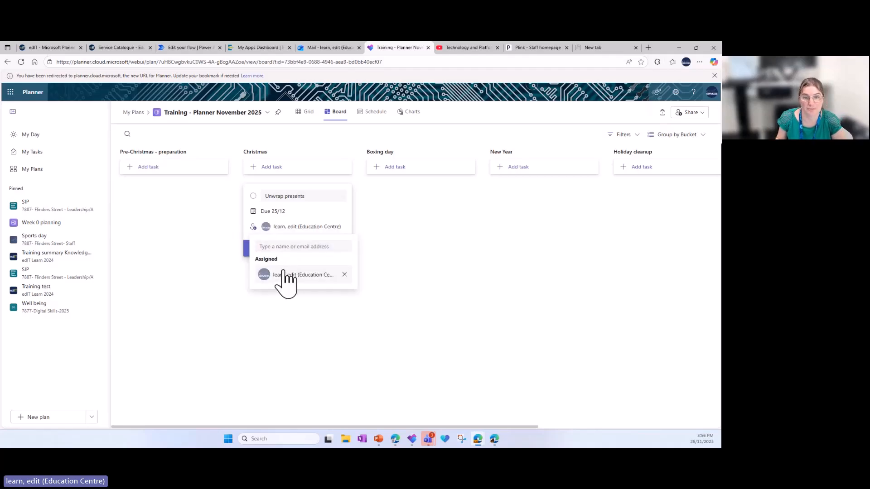
click(438, 270)
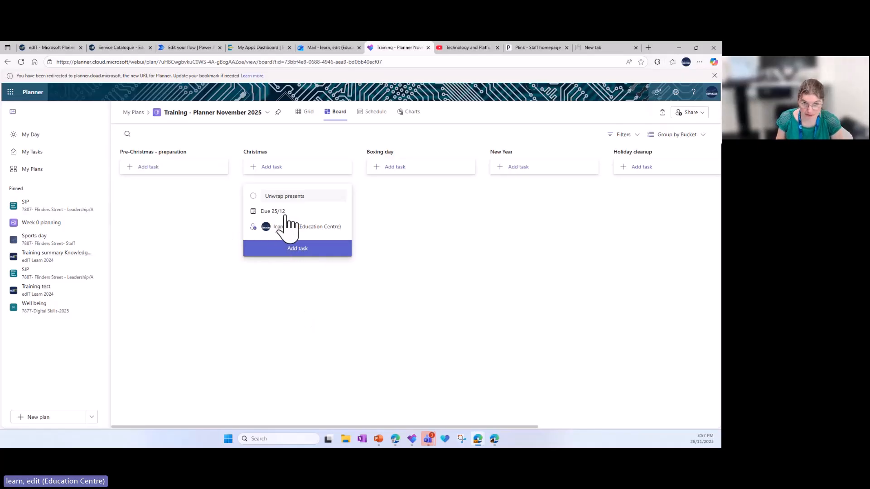
Review the private tasks and the tasks assigned to the account in My Tasks
click(32, 155)
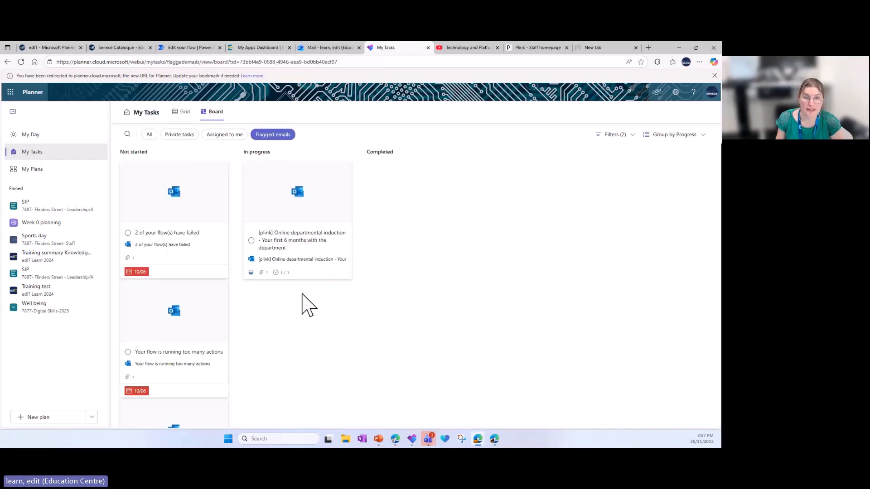
click(178, 135)
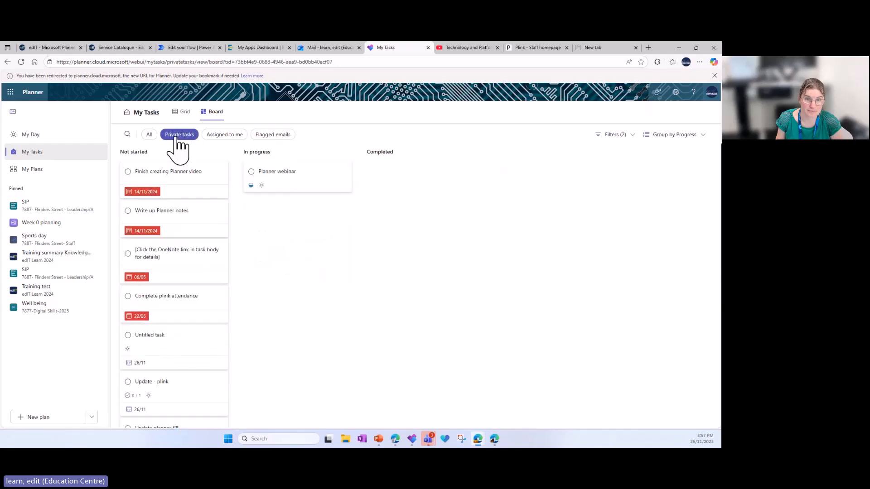
click(216, 136)
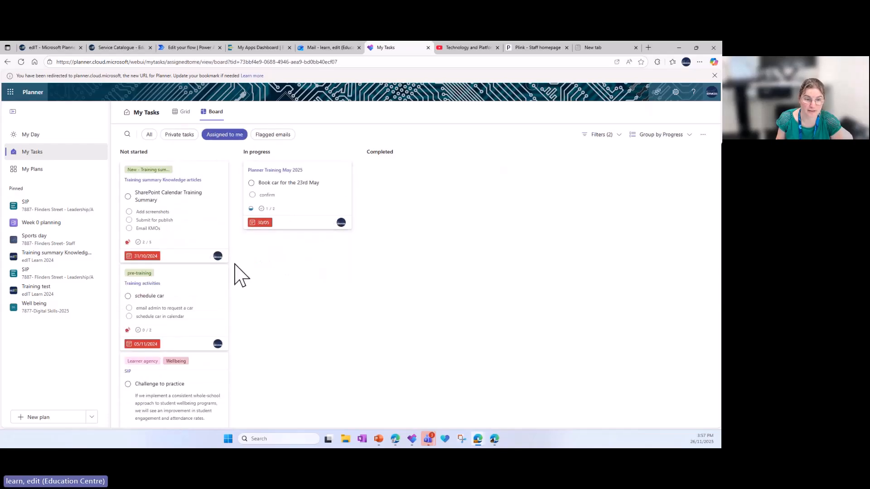
scroll(217, 247, down, 10)
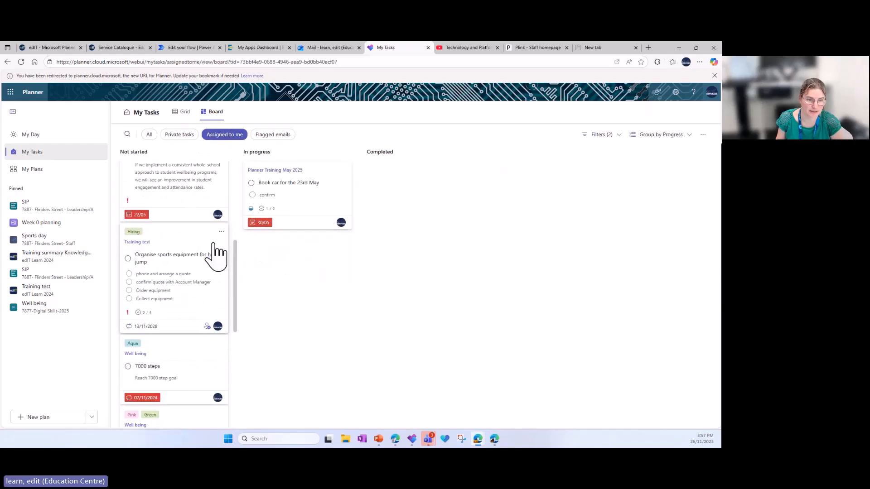
scroll(217, 253, down, 10)
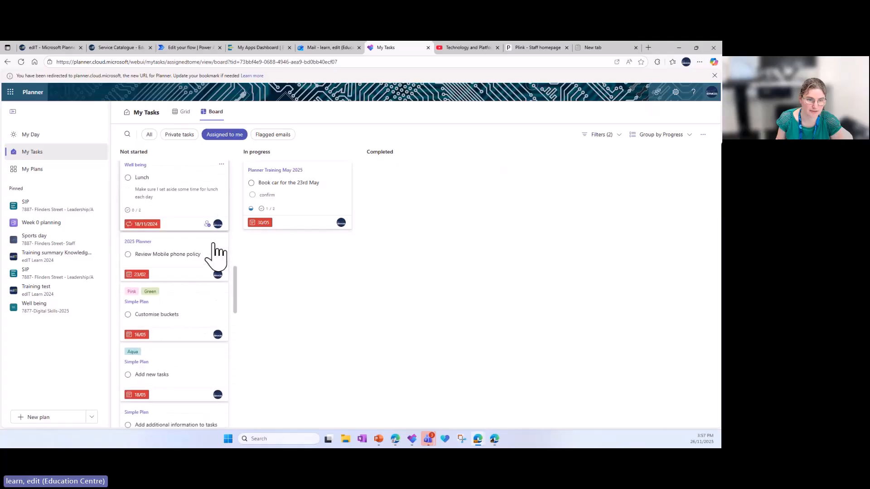
scroll(217, 256, down, 10)
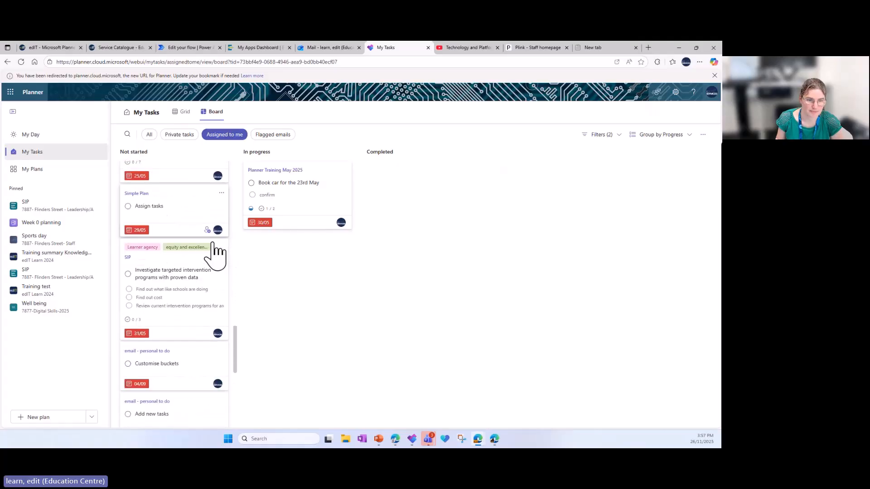
scroll(215, 252, down, 5)
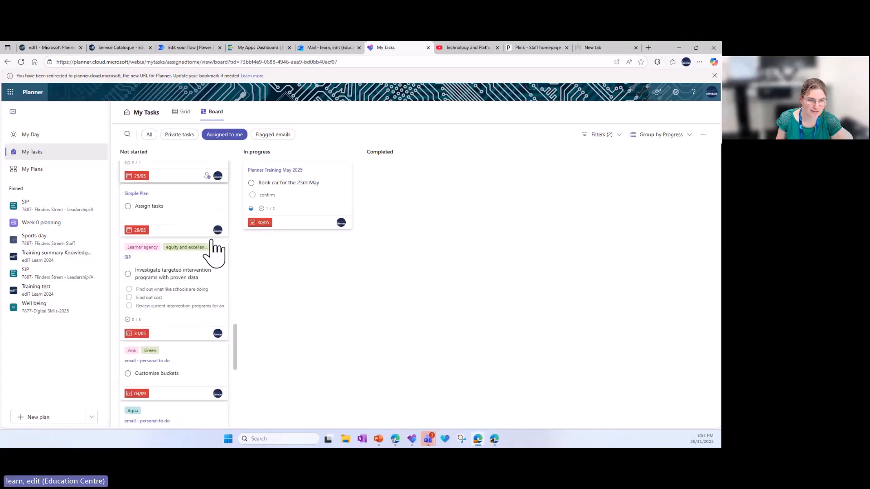
scroll(215, 254, down, 10)
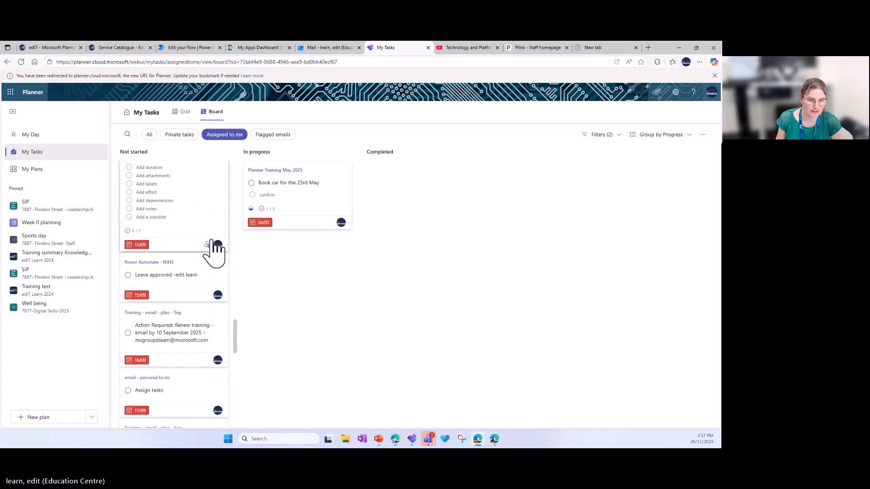
scroll(215, 254, up, 3)
Search My Tasks for "unwrap" among the assigned tasks, and widen the search to all tasks
click(127, 134)
text(u)
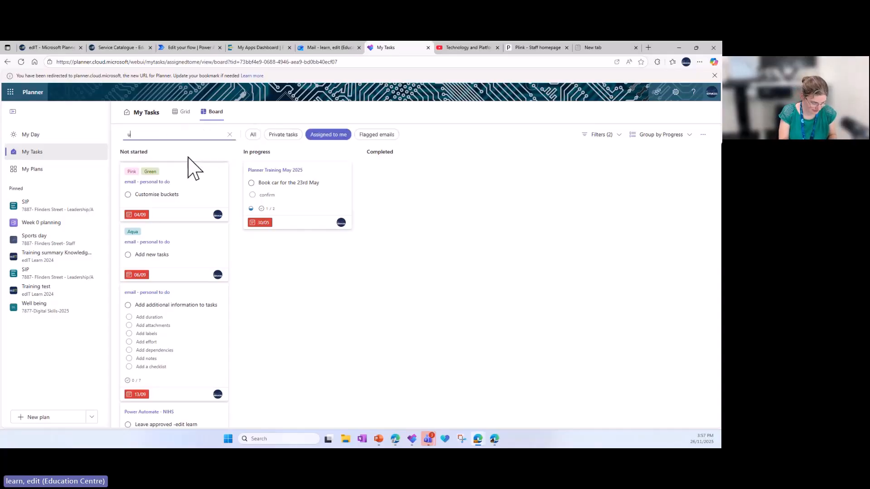
text(nwra)
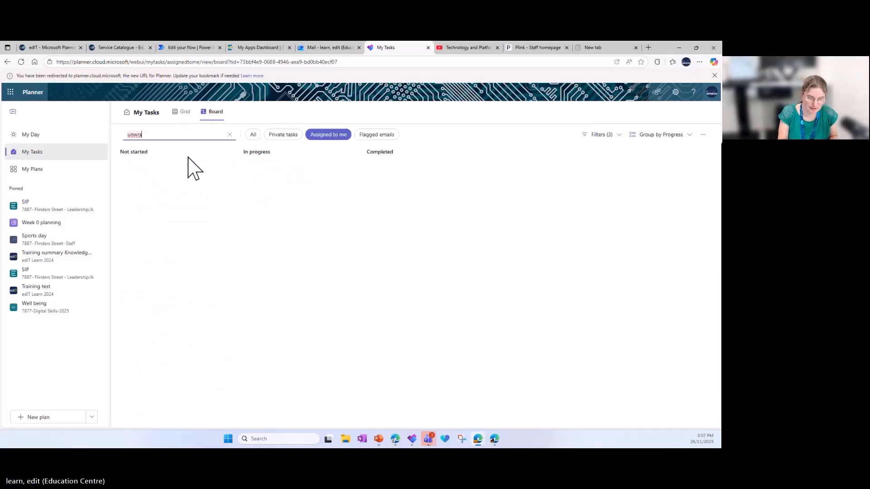
text(p)
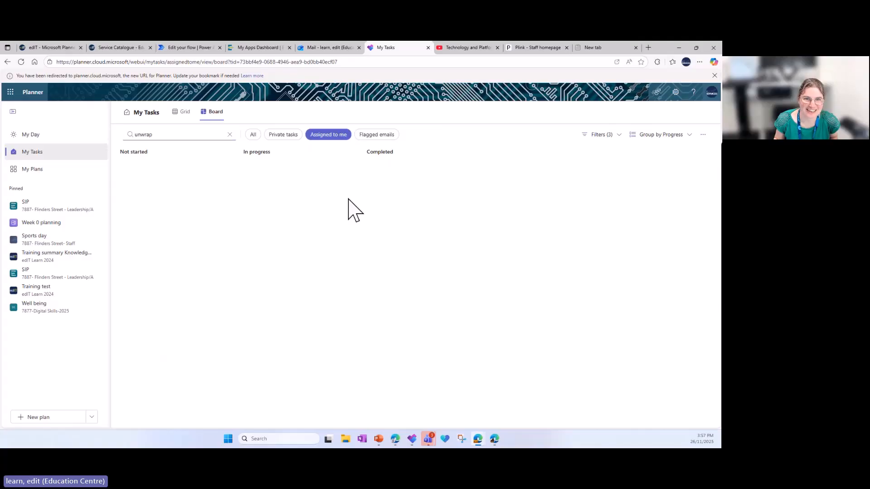
click(255, 136)
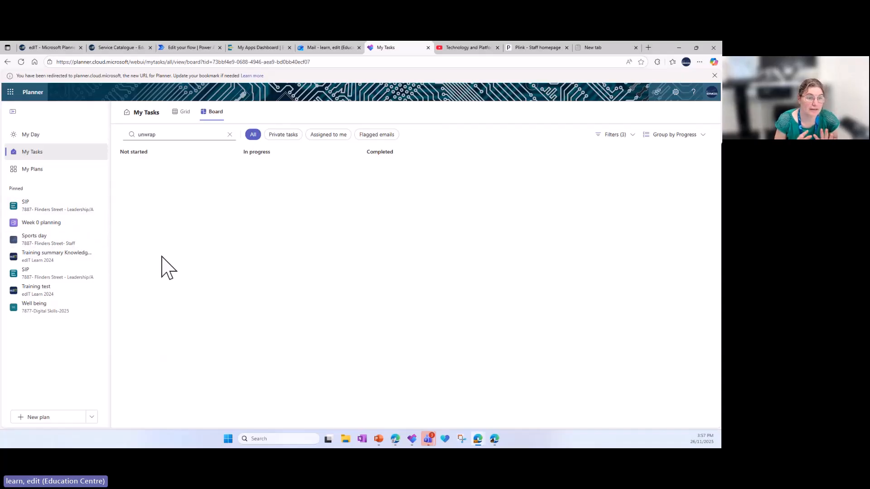
Open the Training - Planner November 2025 plan and start a task named "Unwrap presents" in the Christmas bucket
click(38, 171)
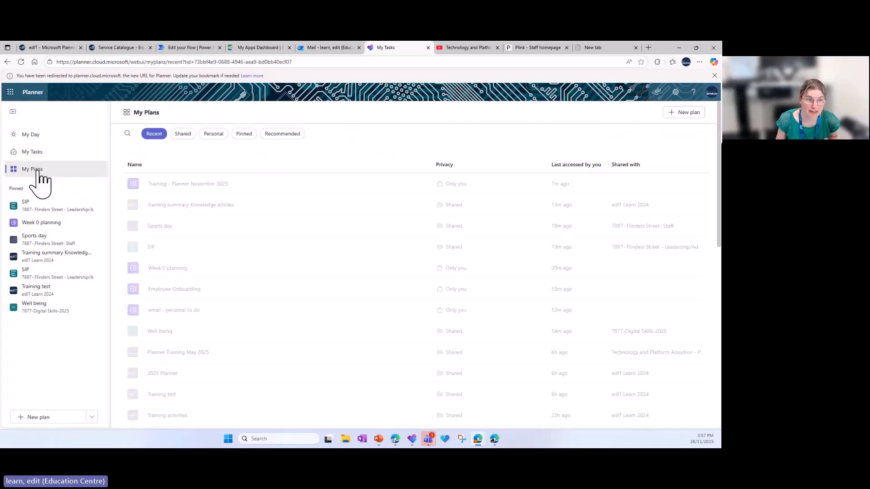
click(195, 184)
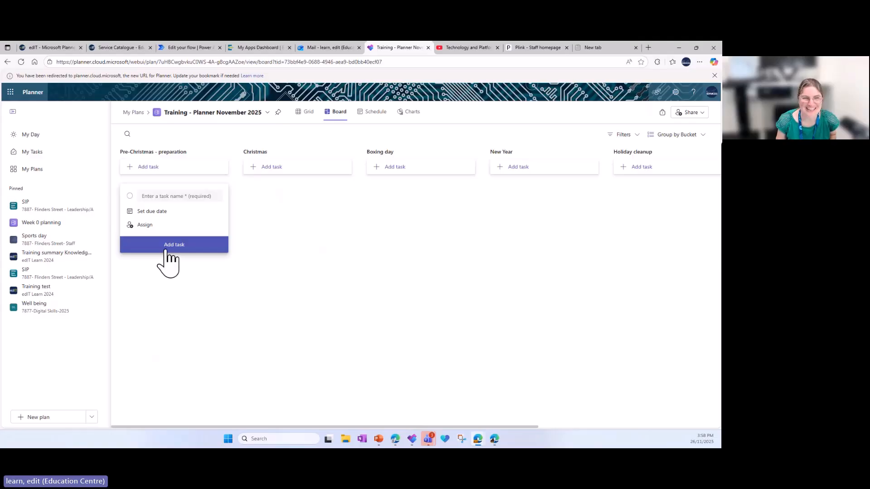
click(172, 196)
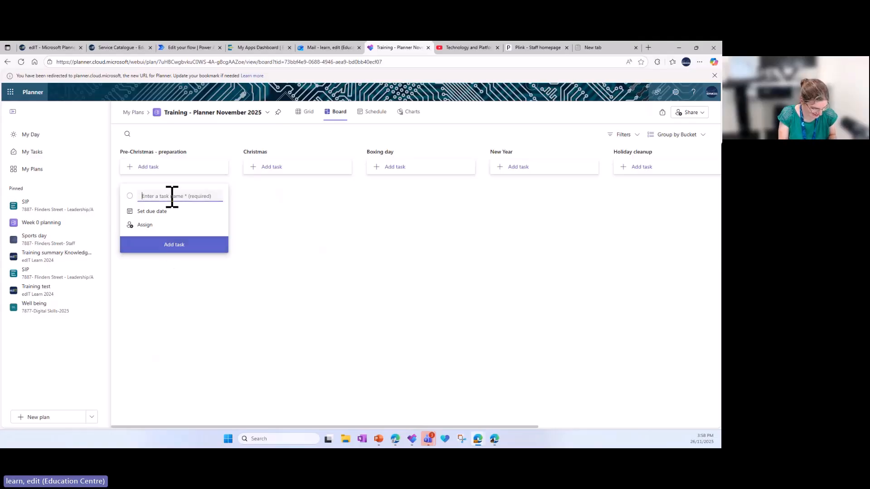
click(270, 167)
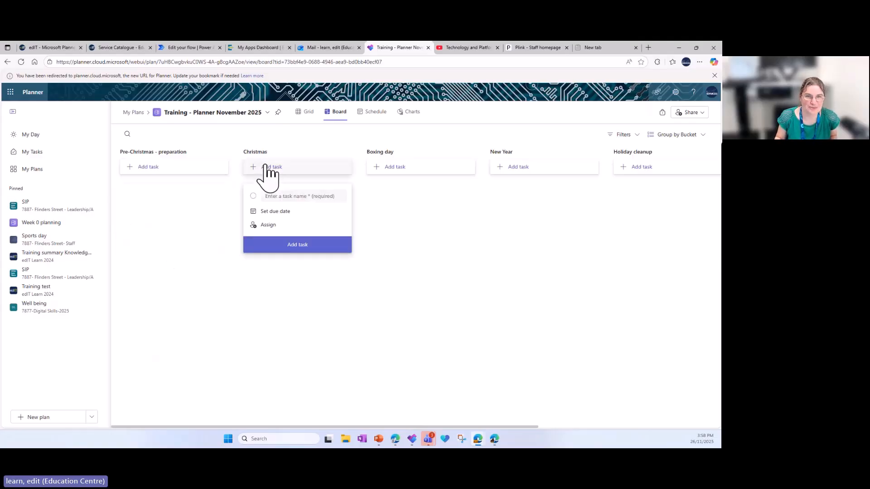
text(Unwra)
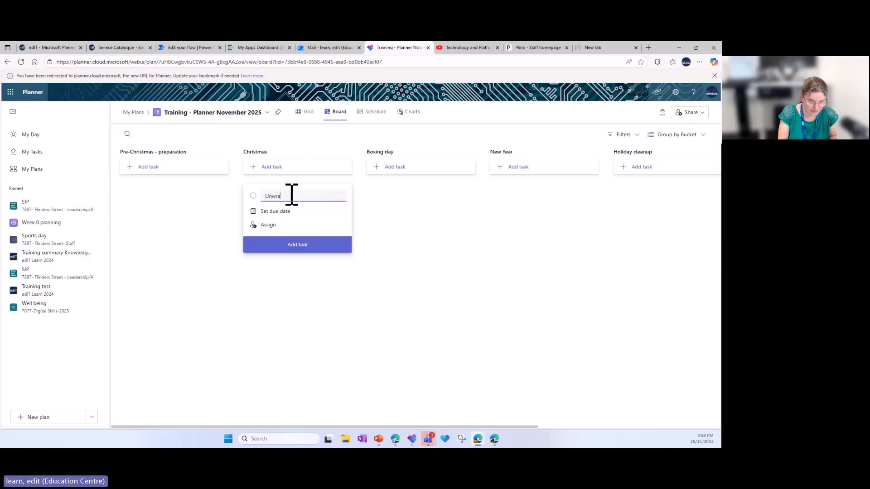
text(p present)
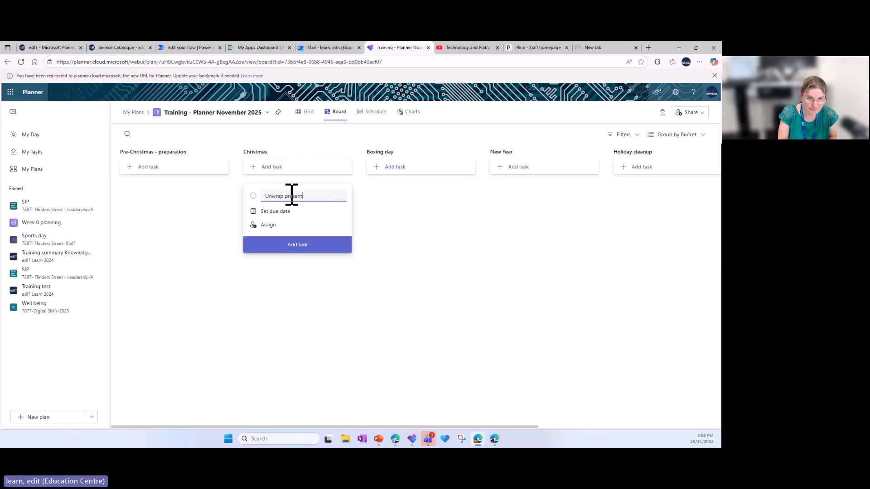
text(s)
Add the new task with a due date of 25 December 2025, assigned to the suggested Education Centre account
click(277, 212)
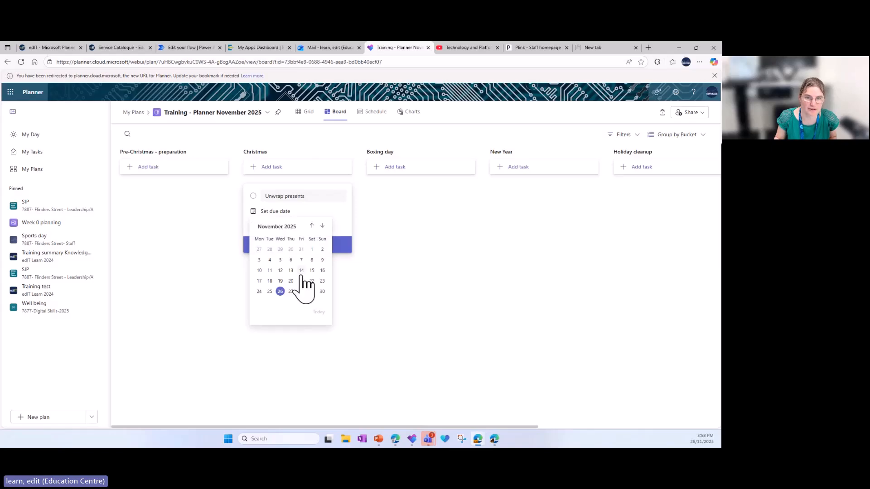
click(322, 226)
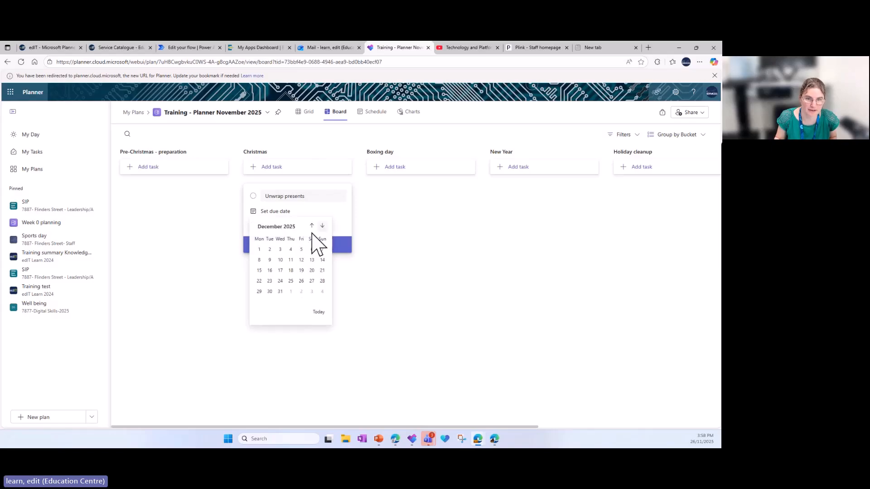
click(290, 281)
click(268, 225)
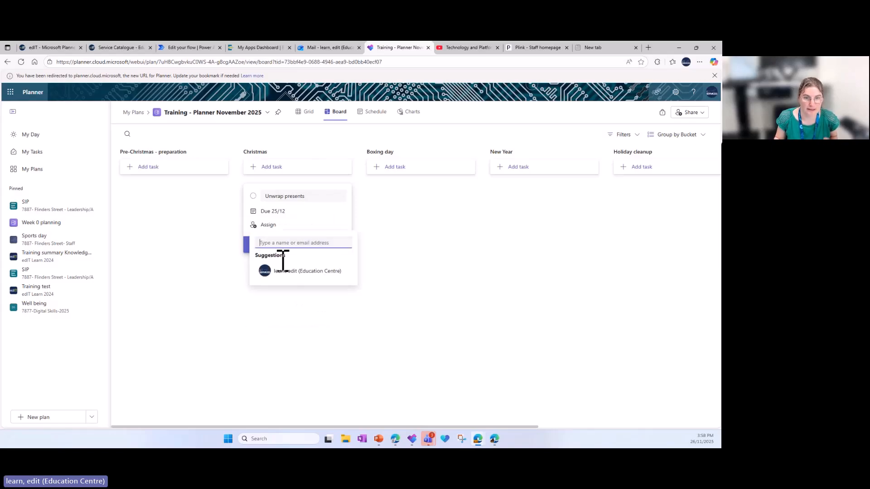
click(286, 272)
click(415, 308)
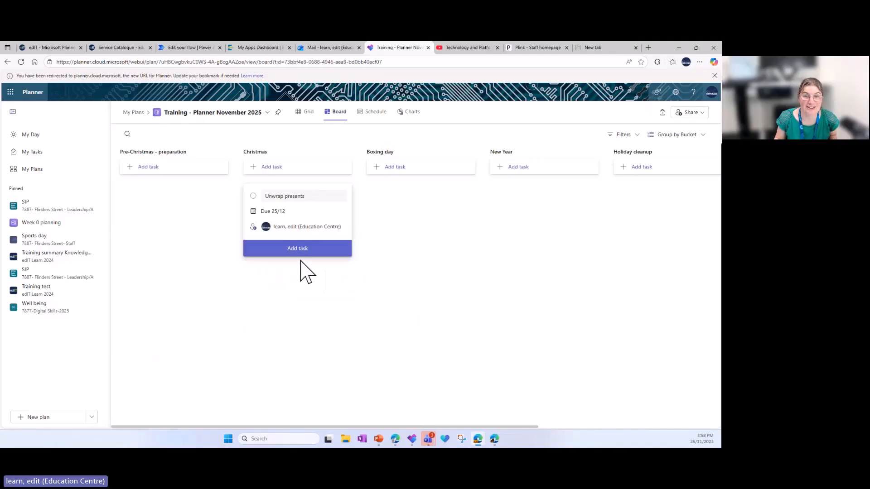
click(299, 253)
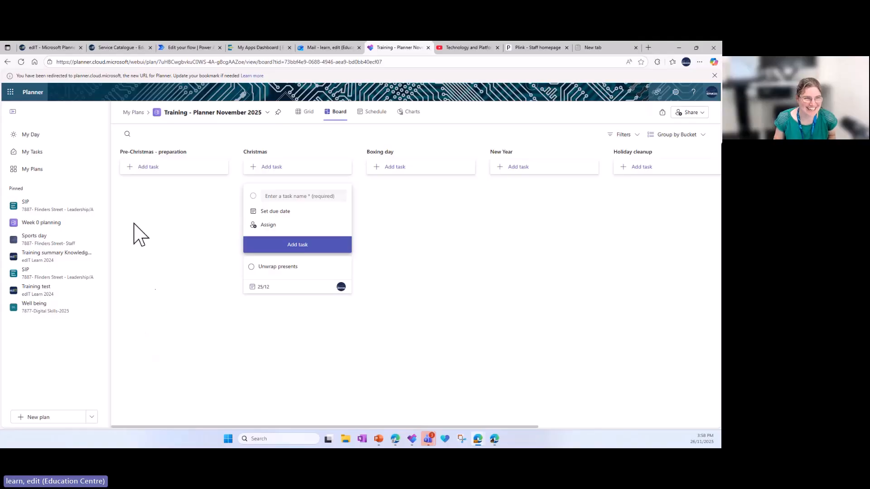
Clear the keyword filter in My Tasks and look through the tasks that are not started
click(46, 155)
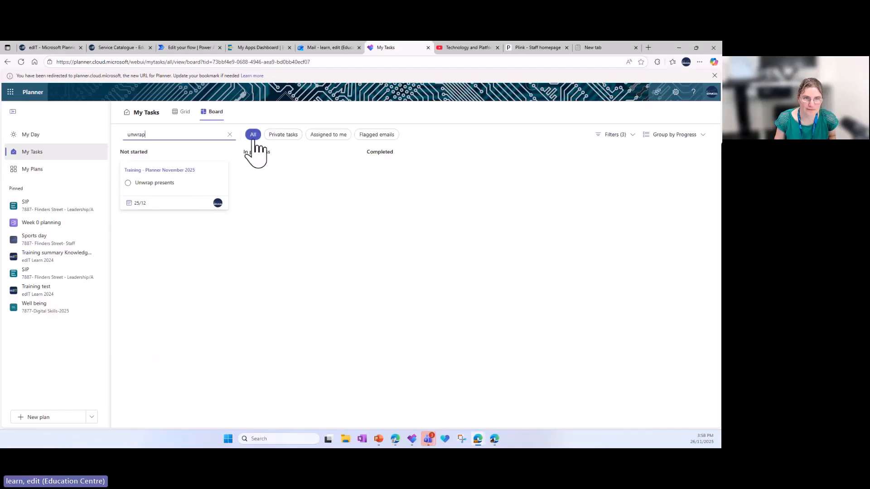
click(229, 134)
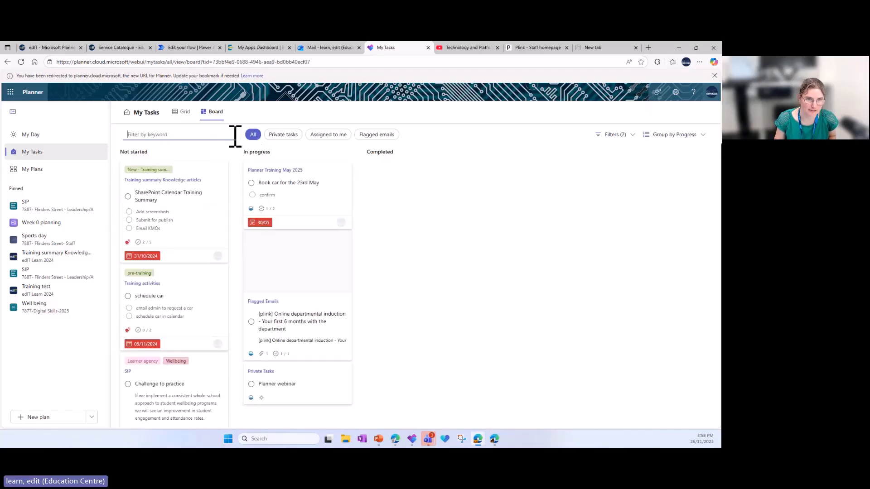
scroll(182, 265, down, 10)
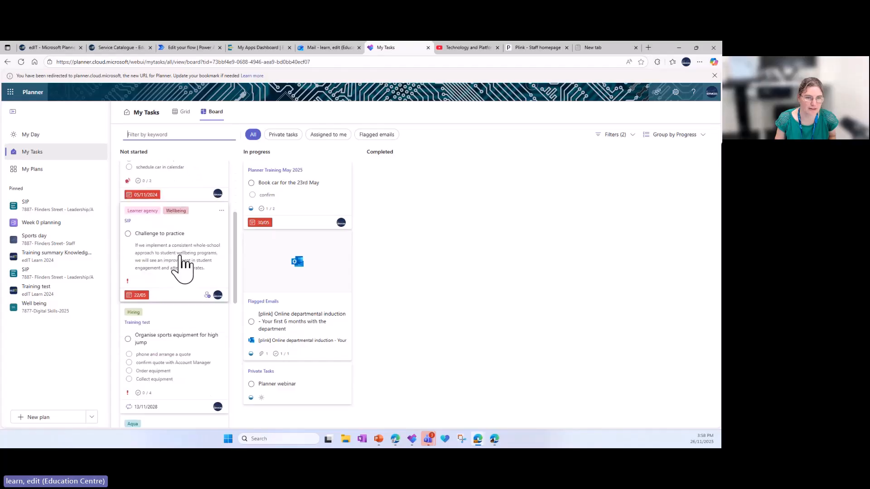
scroll(182, 265, down, 10)
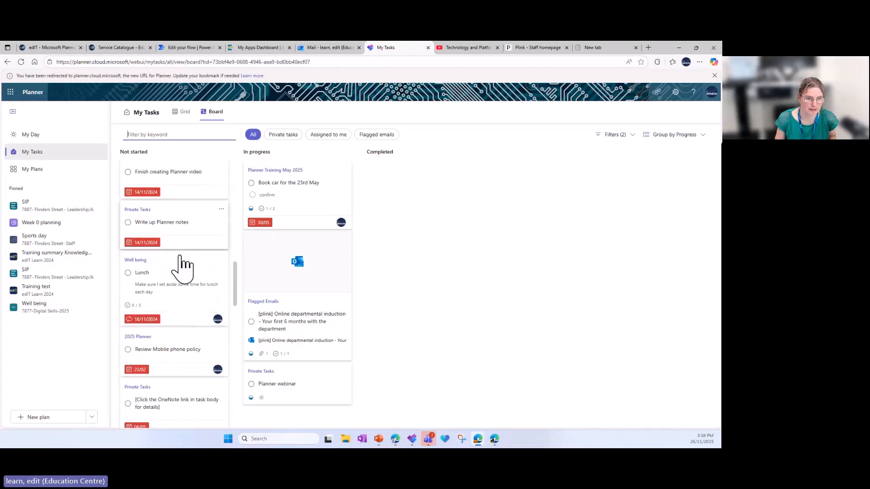
scroll(183, 267, down, 8)
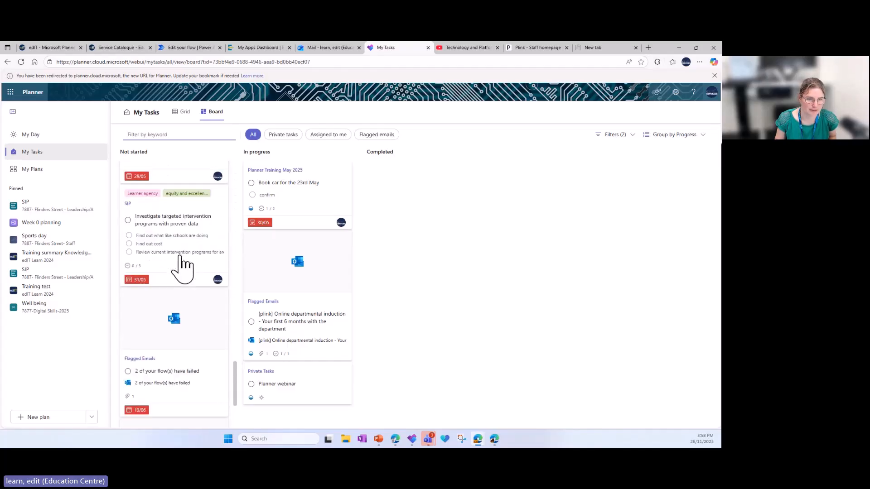
scroll(184, 265, down, 10)
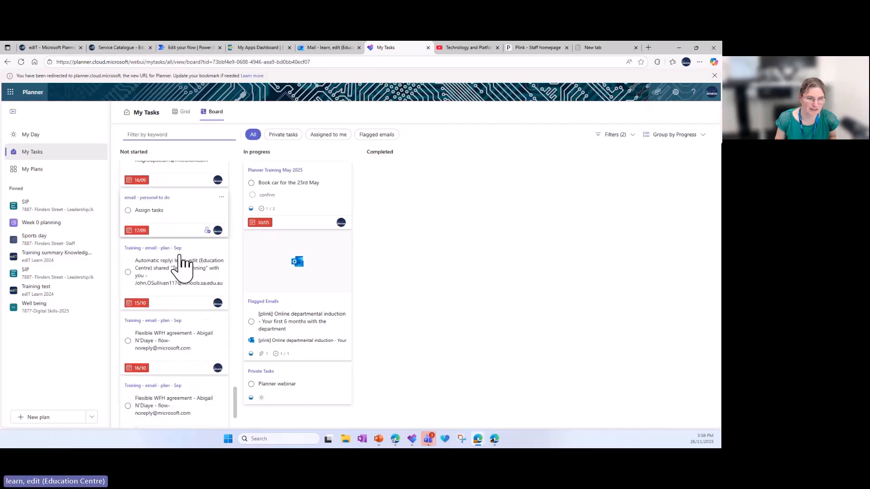
drag(235, 378, 236, 326)
Filter My Tasks by the keyword "unwrap"
click(127, 135)
text(unwrap)
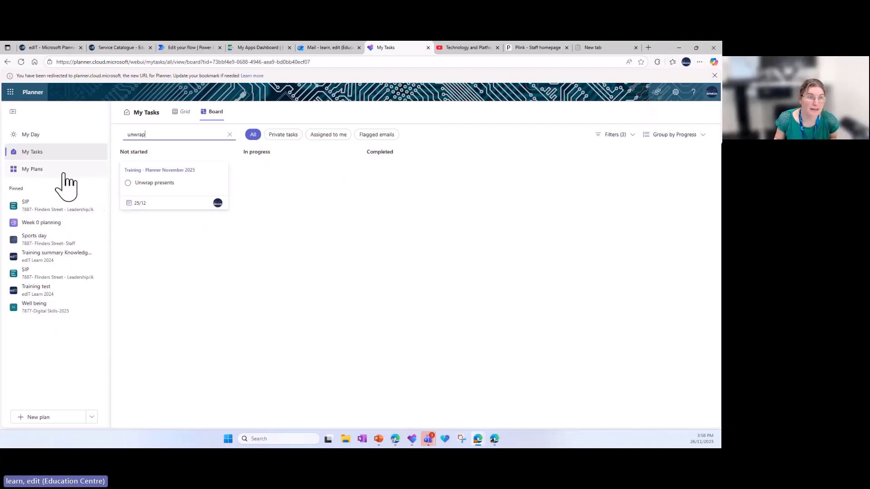
Pin the Training - Planner November 2025 plan in My Plans and open it
click(35, 171)
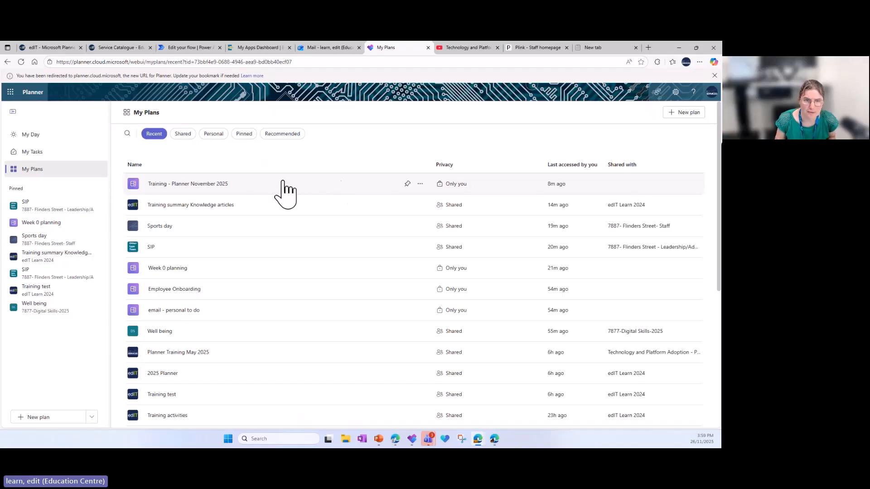
click(408, 184)
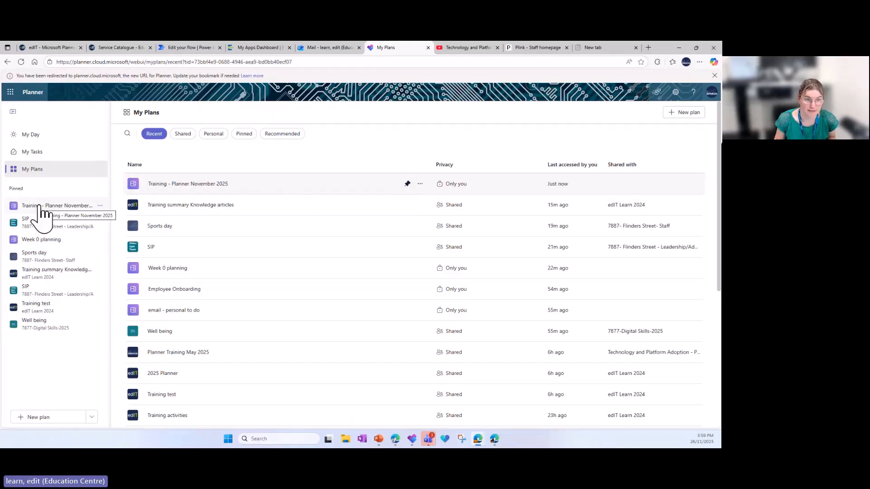
click(169, 183)
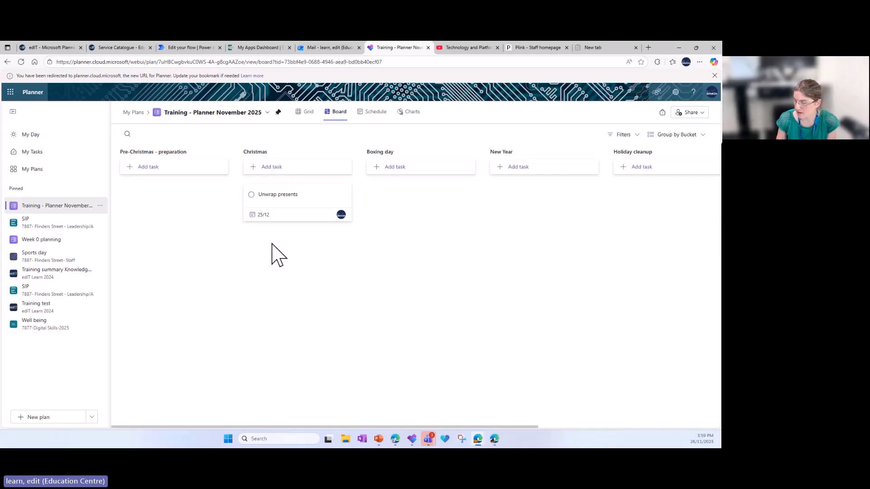
Open the Unwrap presents task's details and rename the Pink label "presents"
click(277, 195)
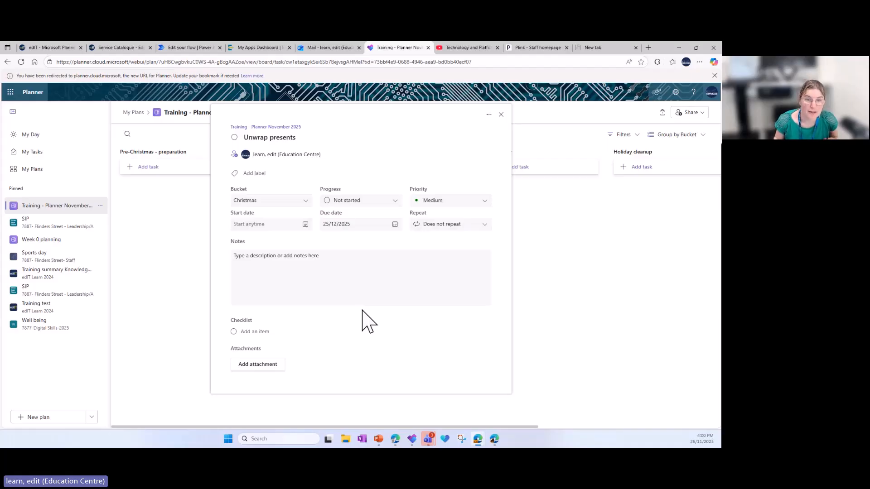
click(256, 174)
scroll(264, 249, down, 1)
scroll(260, 243, down, 5)
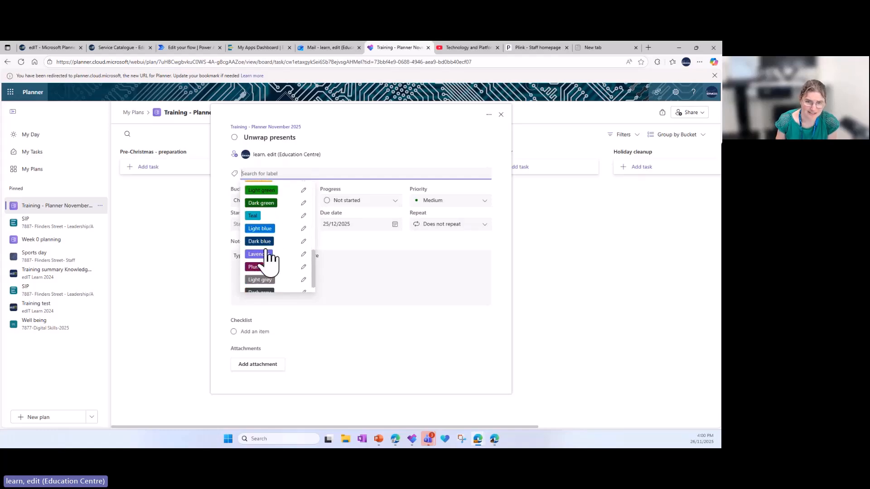
scroll(271, 259, up, 6)
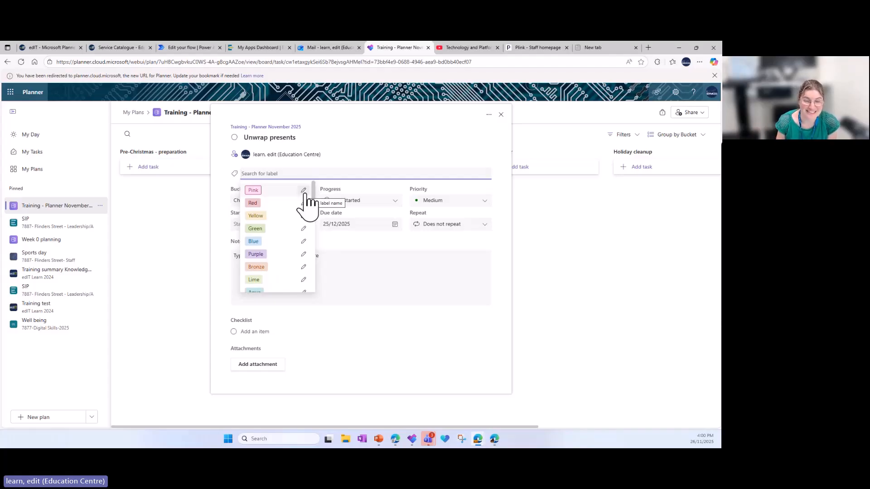
click(304, 191)
drag(333, 202, 319, 201)
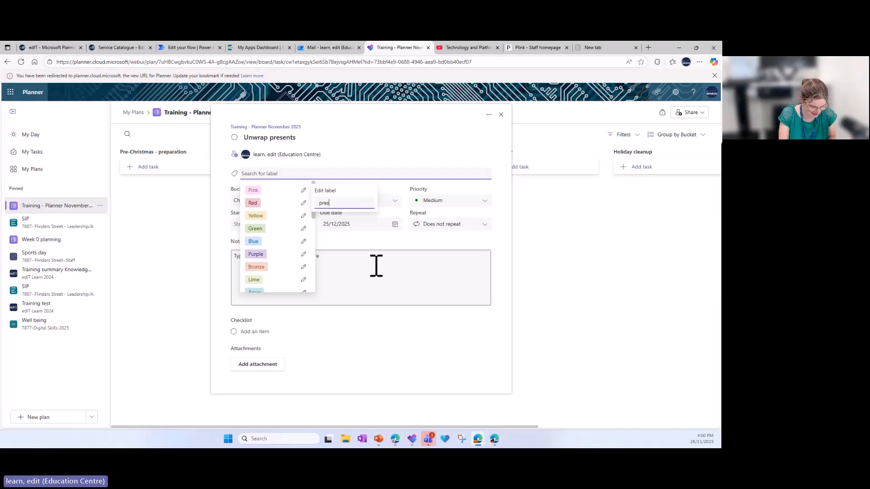
key(Return)
Rename the Red label "food" and the Yellow label "clean-up"
click(303, 202)
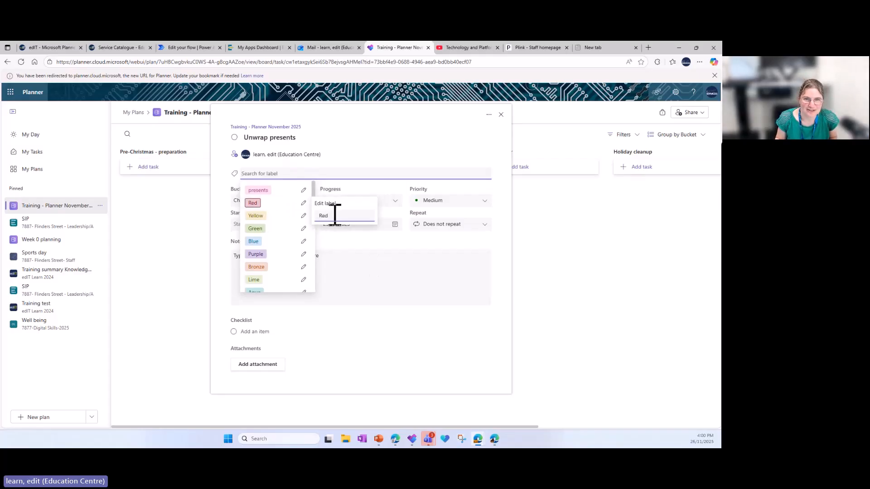
key(BackSpace)
text(food)
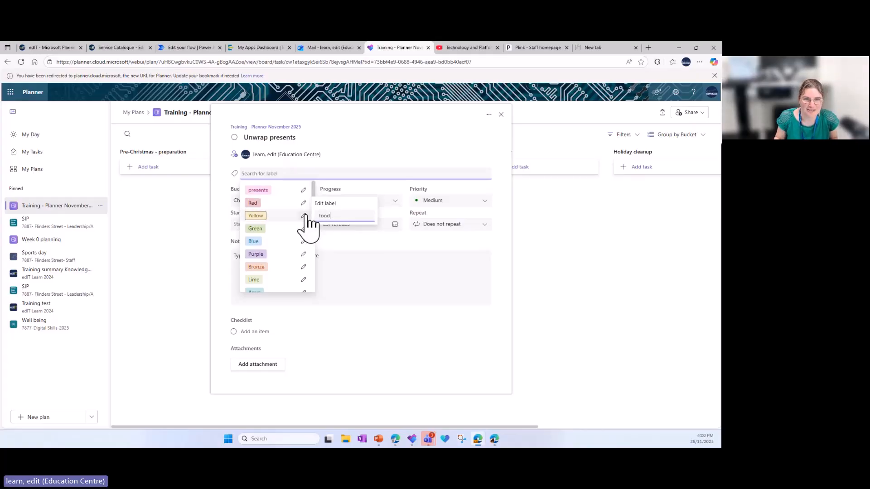
click(304, 216)
drag(335, 228, 319, 228)
text(d)
text(lean-up)
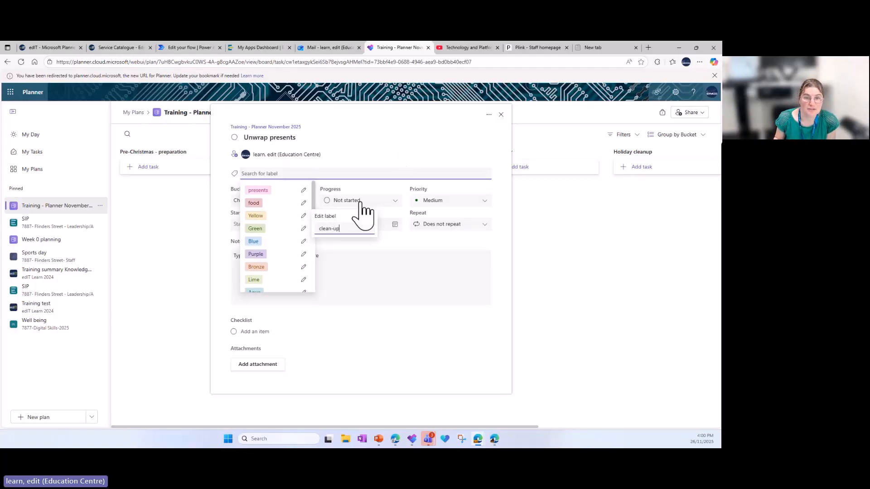
click(501, 295)
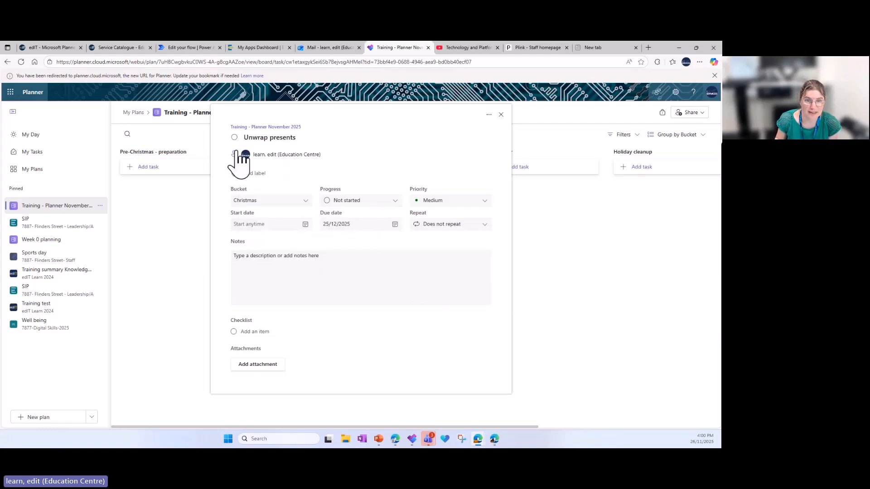
Apply the presents and clean-up labels to the Unwrap presents task, and view its bucket choices
click(254, 175)
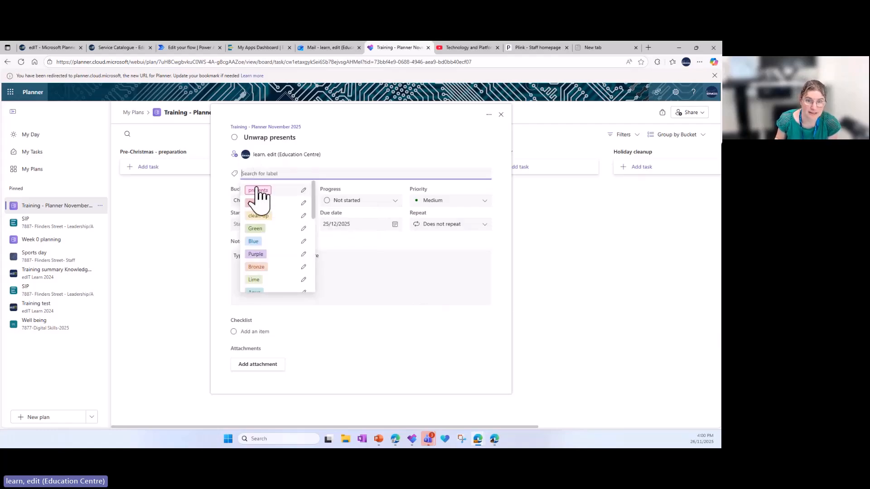
click(256, 190)
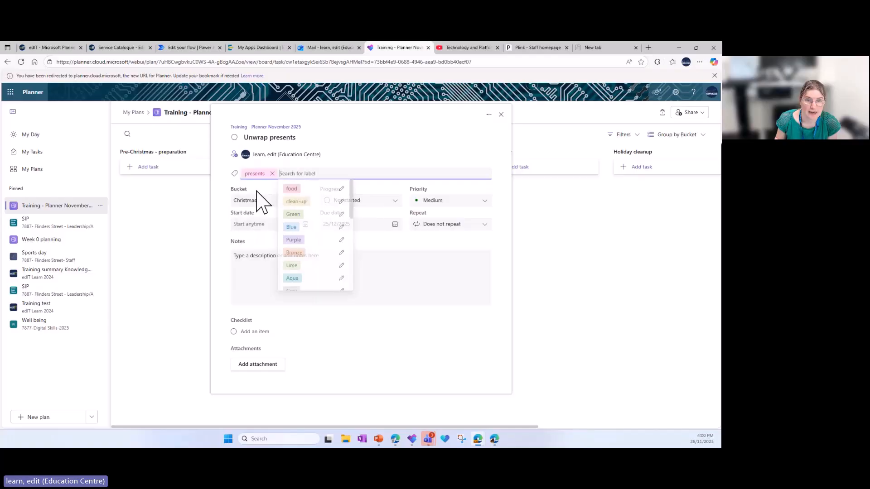
click(297, 204)
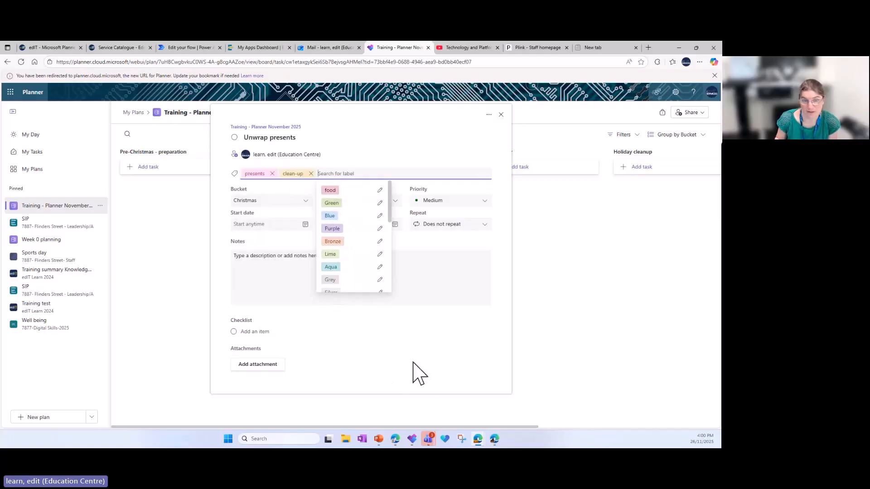
click(396, 347)
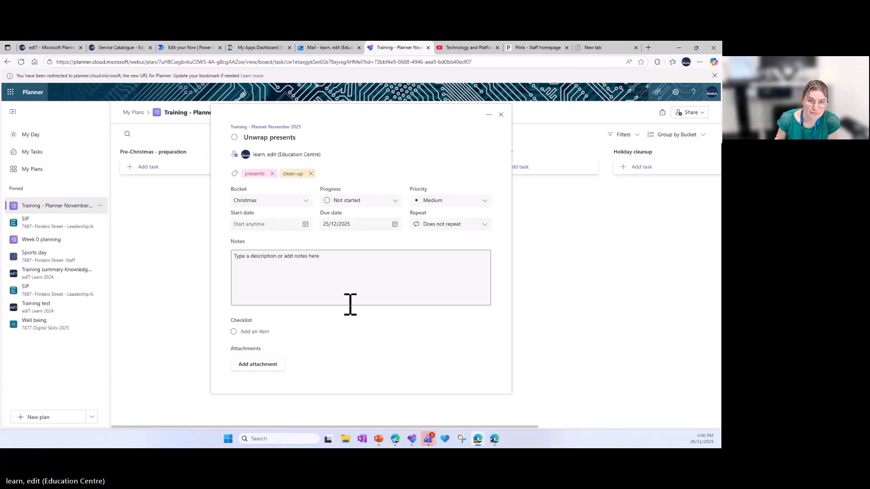
click(305, 202)
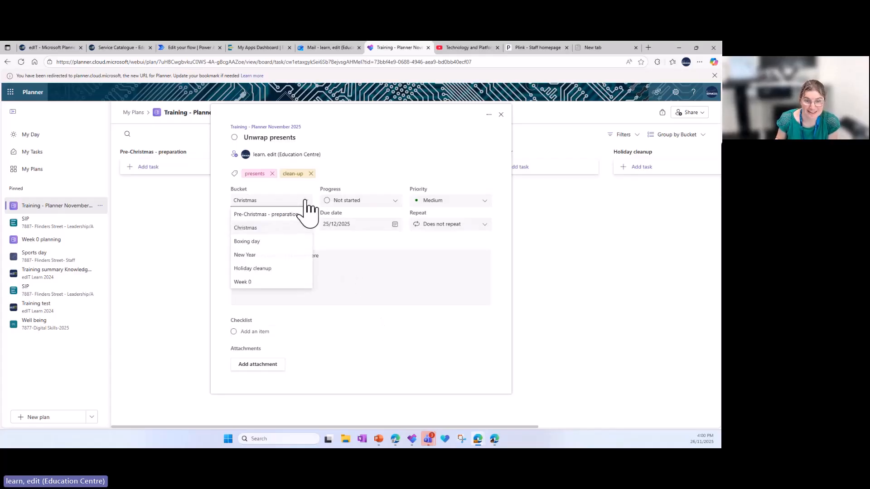
click(305, 200)
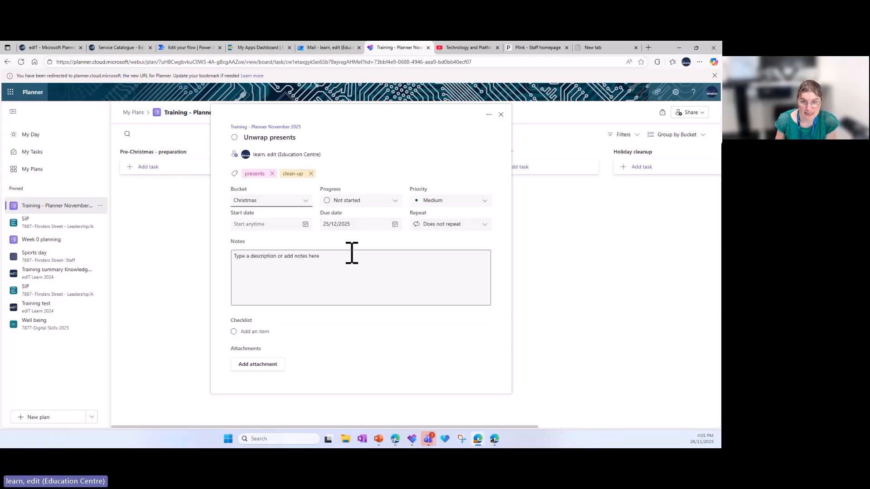
Set the Unwrap presents task's start date to 25/12/2025 and its due date to 26/12/2025
click(271, 225)
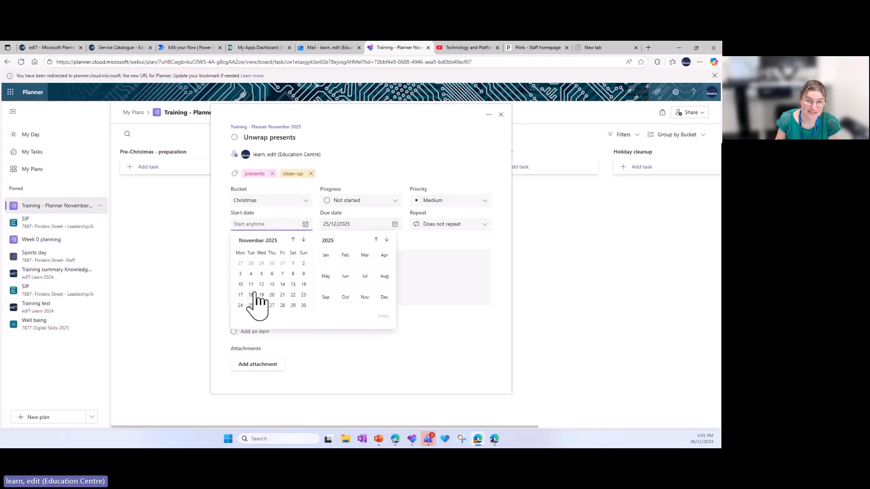
click(303, 240)
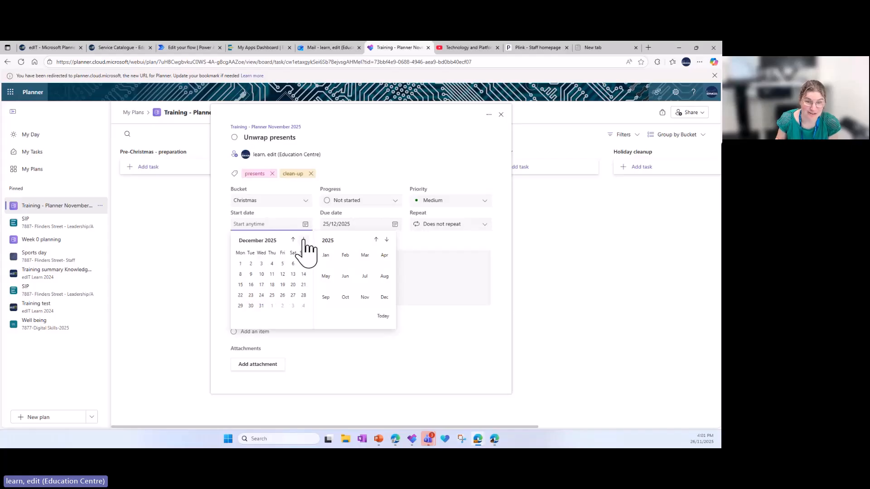
click(271, 295)
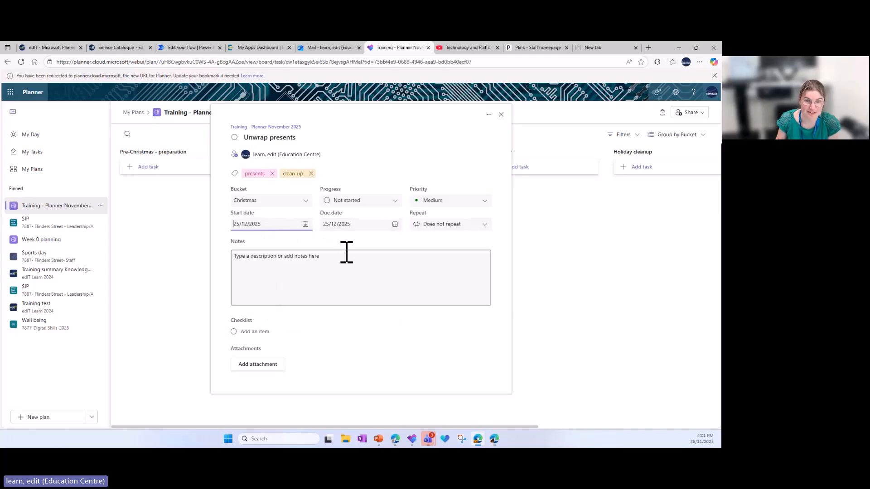
click(394, 224)
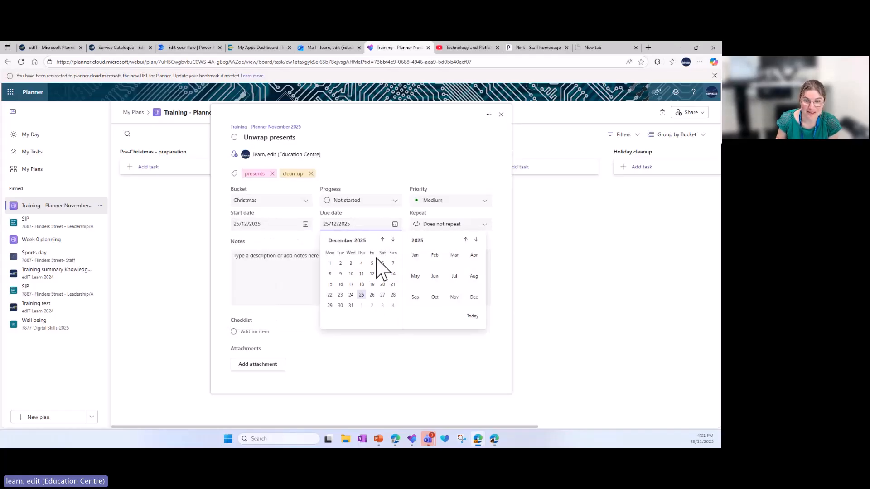
click(372, 295)
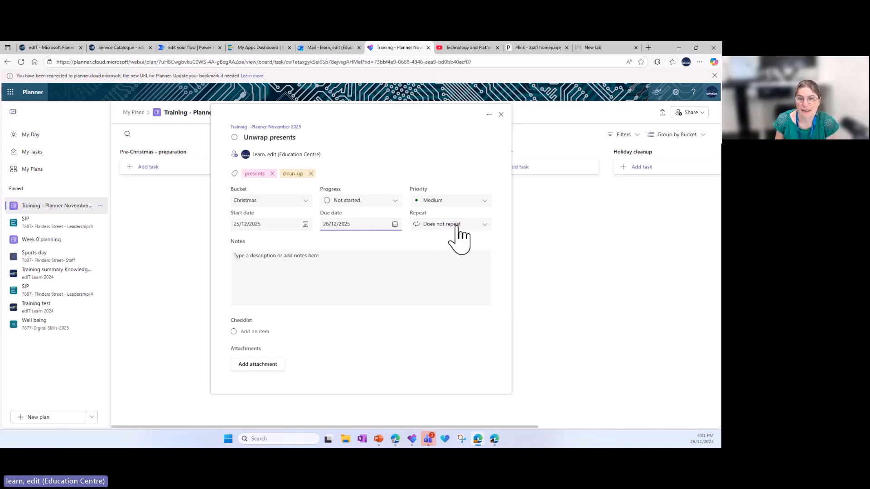
Give the task a customised weekly repeat on Monday, Wednesday and Friday, and return it to Does not repeat
click(483, 224)
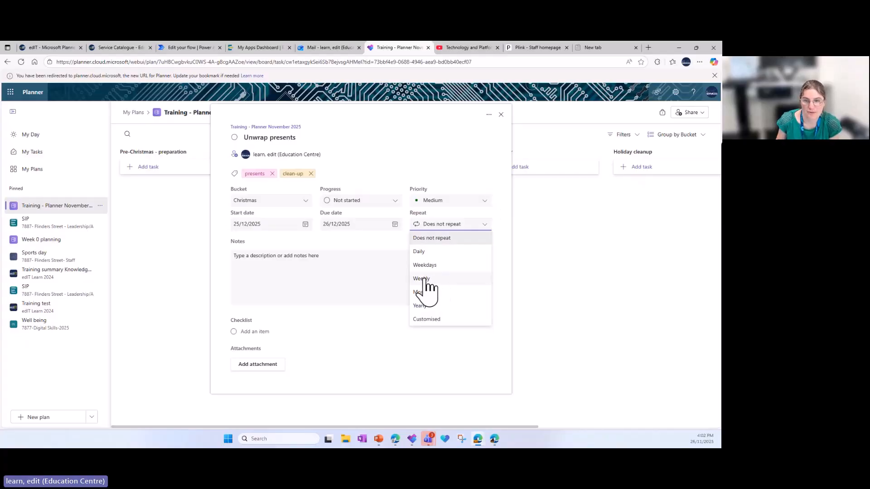
click(425, 319)
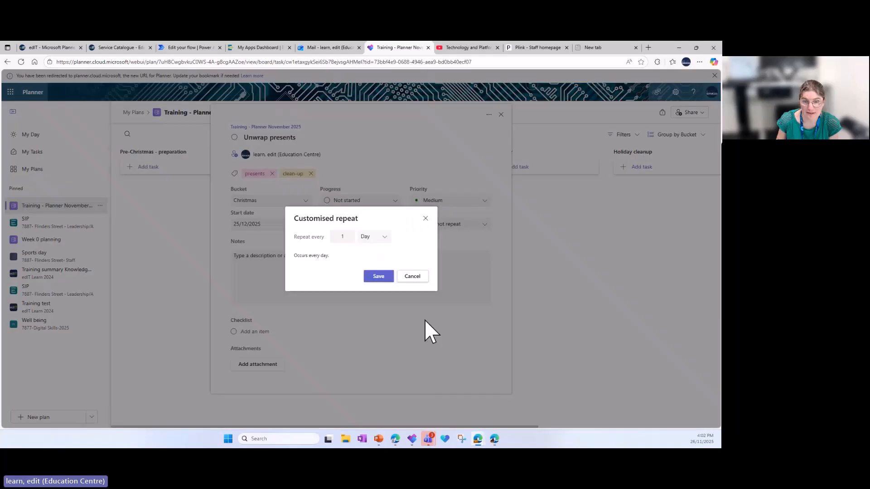
click(383, 237)
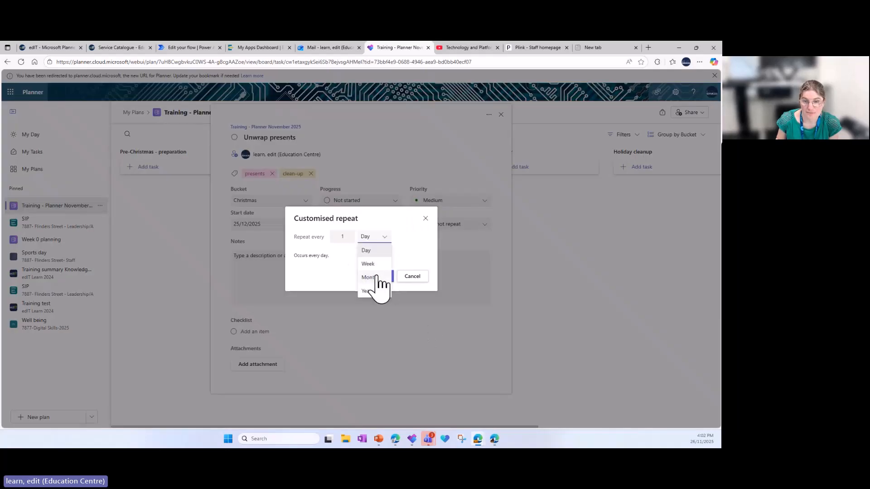
click(377, 267)
click(348, 247)
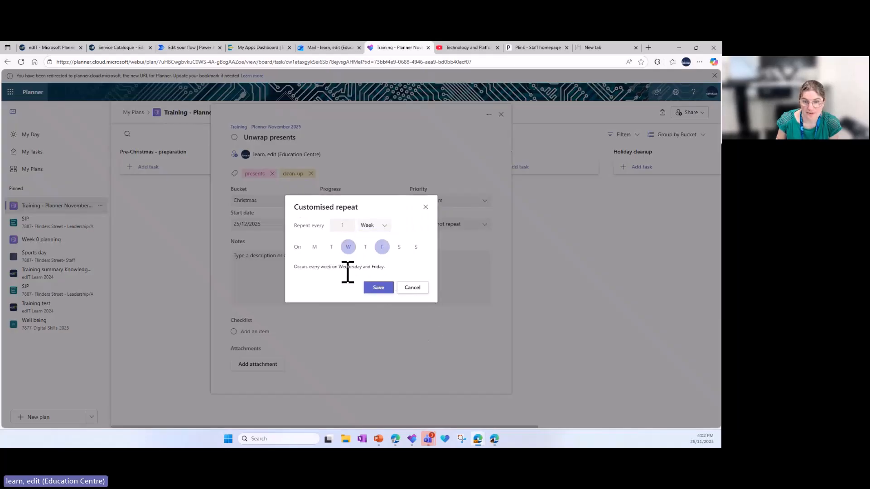
click(382, 248)
click(314, 247)
click(382, 247)
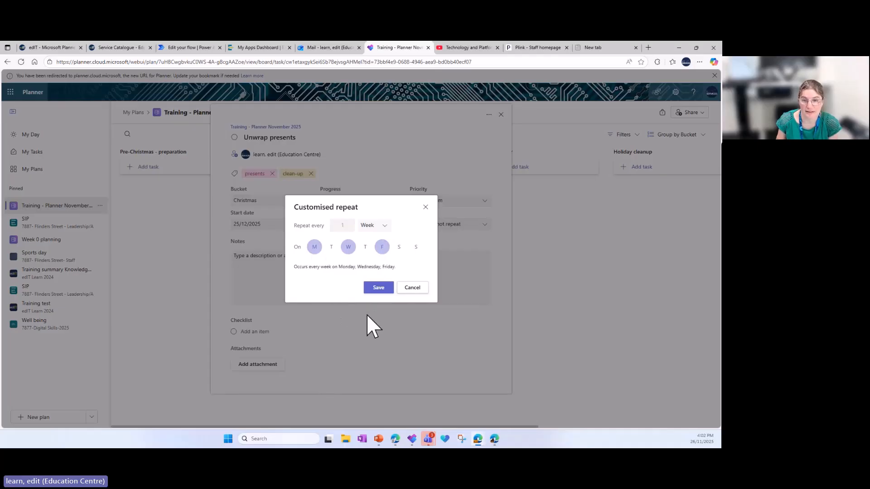
click(381, 288)
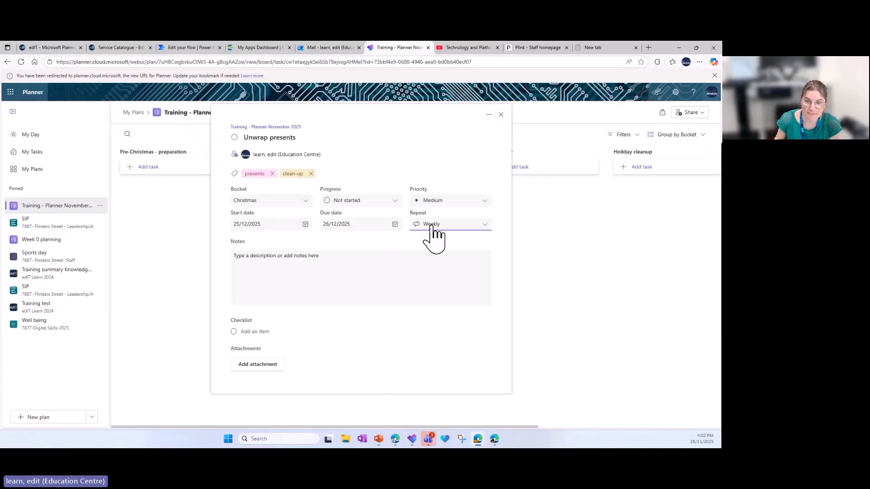
click(483, 225)
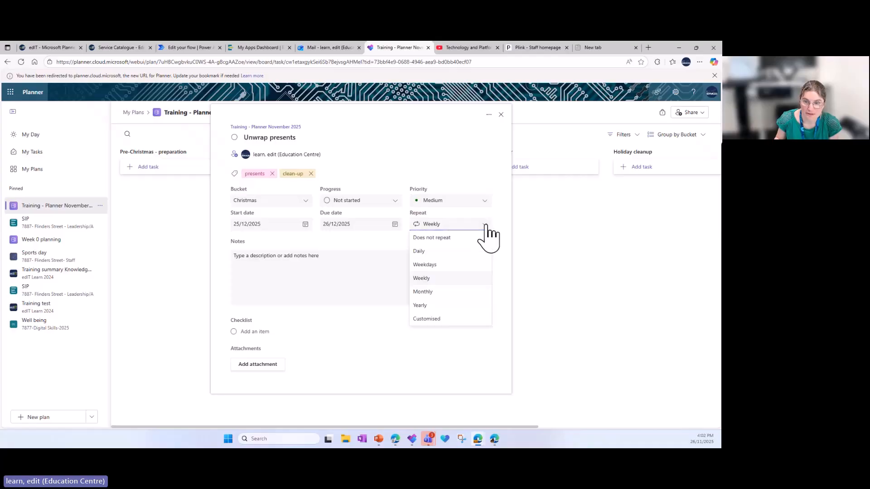
click(436, 238)
Add the note "Sit around the tree and unwrap presents" to the task
click(308, 262)
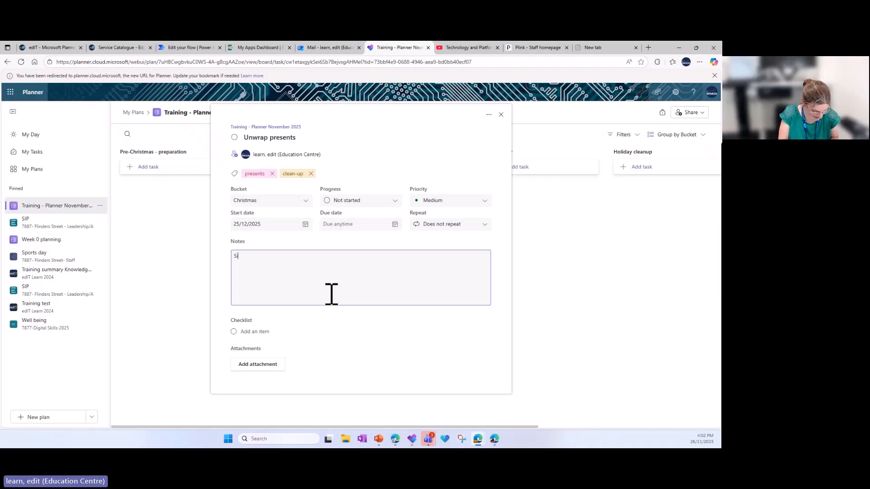
text(Sit around the tree and unwrap presents)
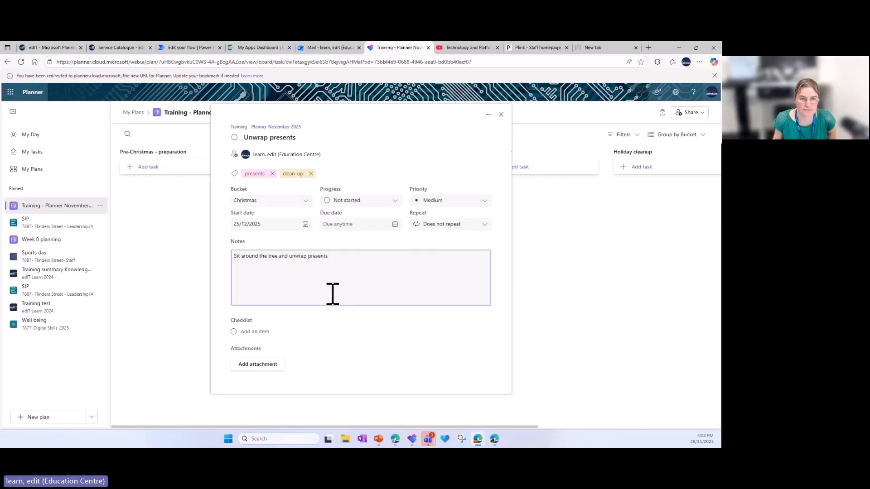
click(355, 319)
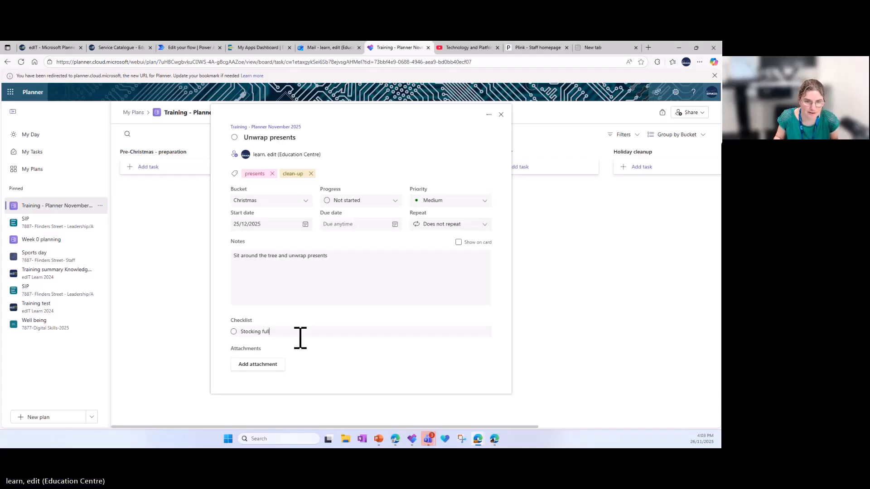
Add the checklist items "Stocking full", "bin for wrappers" and "snacks for people" to the task
key(Return)
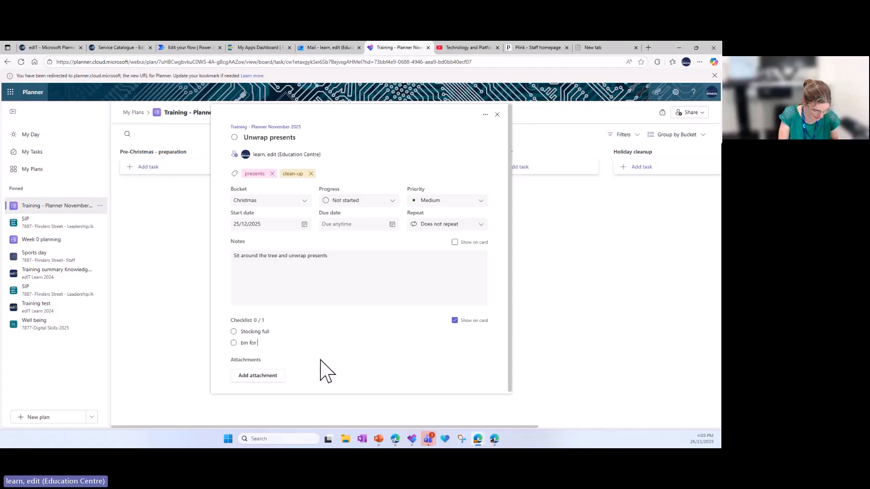
text(bin for wrappers)
key(Return)
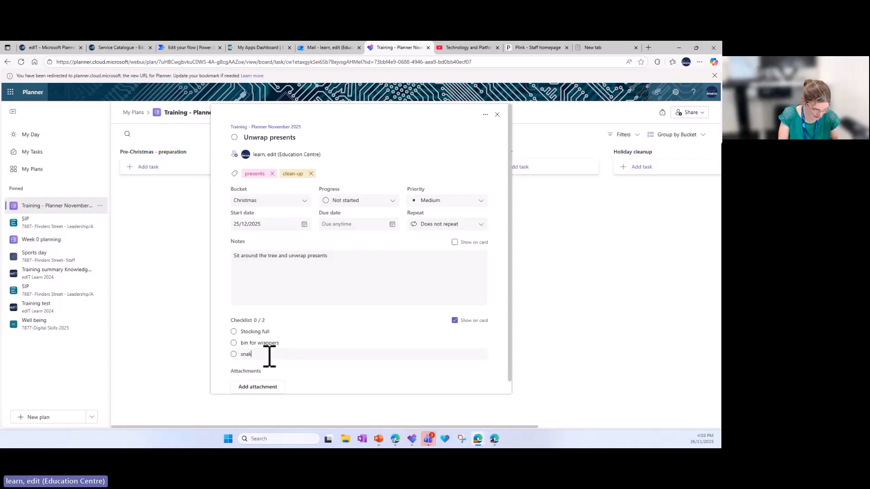
text(snak)
key(BackSpace)
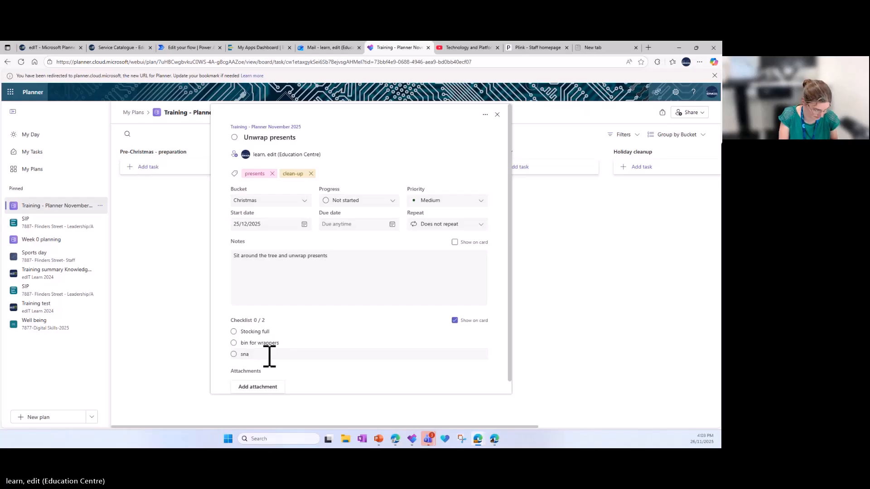
text(cks for people)
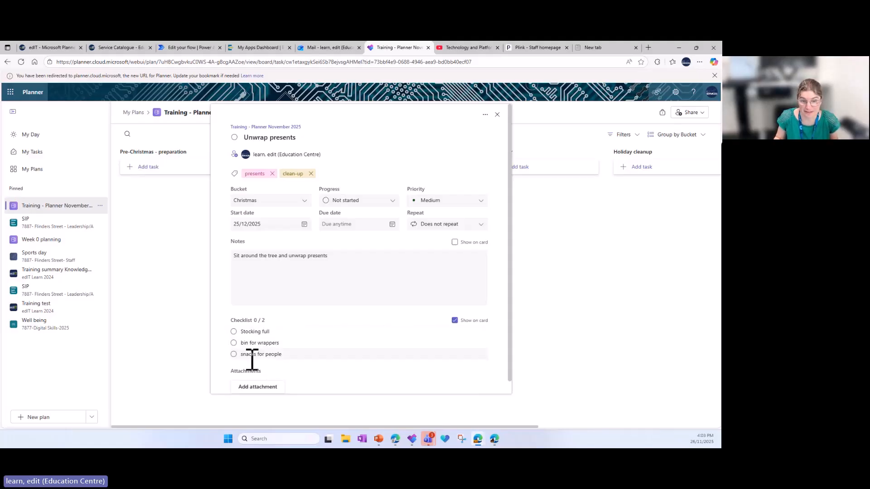
Apply the food label to the Unwrap presents task and review its details
click(332, 174)
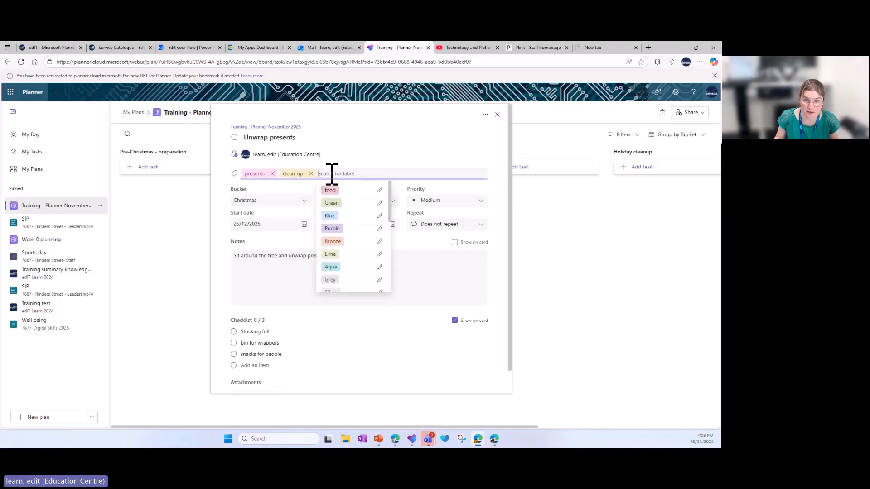
click(330, 189)
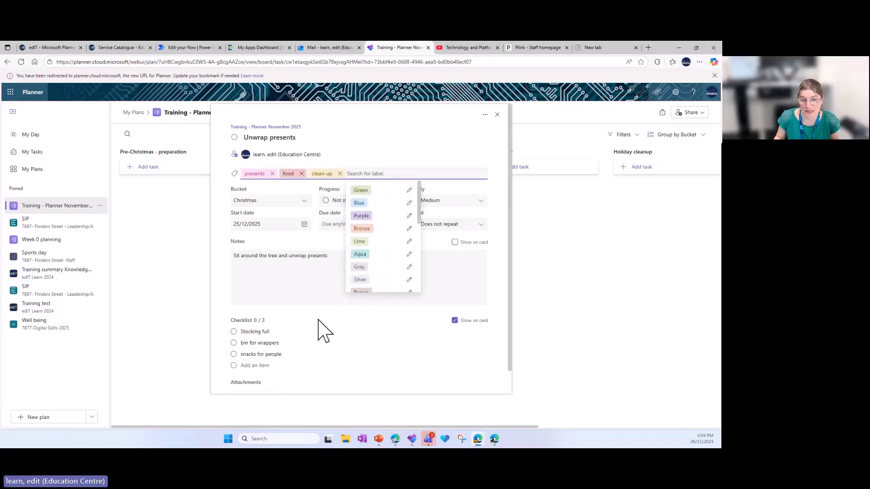
scroll(322, 330, down, 1)
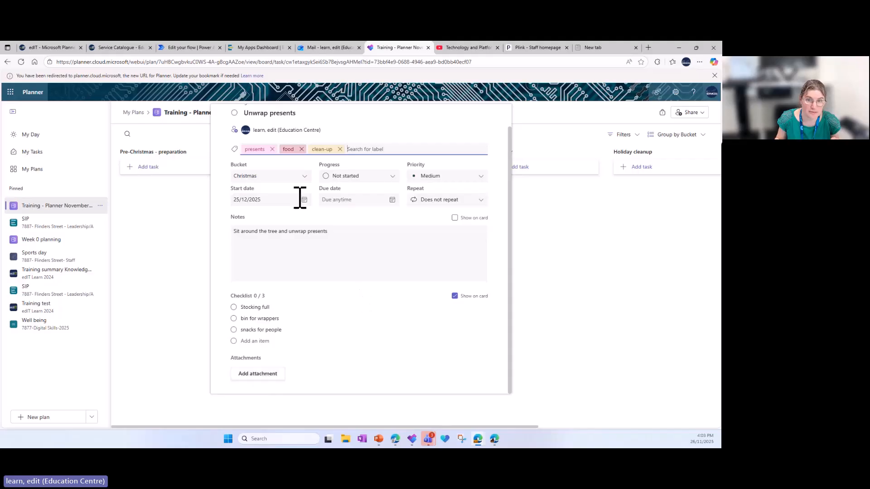
scroll(349, 260, up, 1)
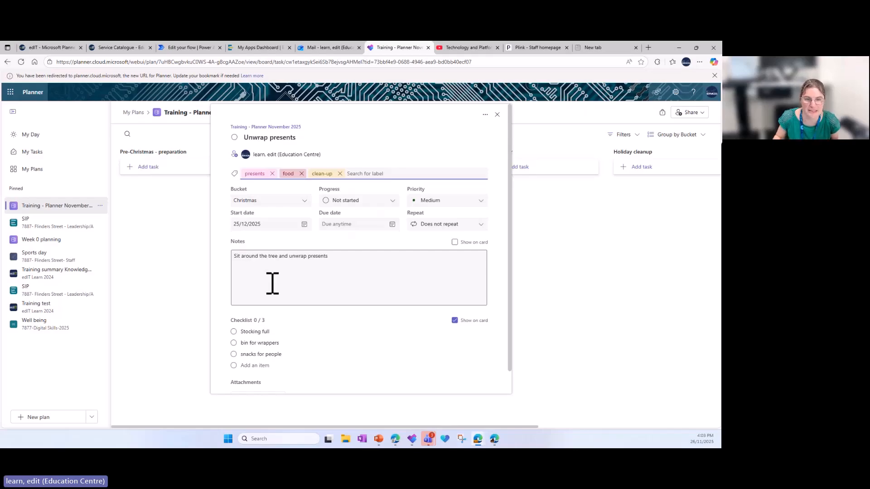
View the form for attaching a link to a file or website, and leave it without adding a link
scroll(274, 282, down, 1)
click(271, 377)
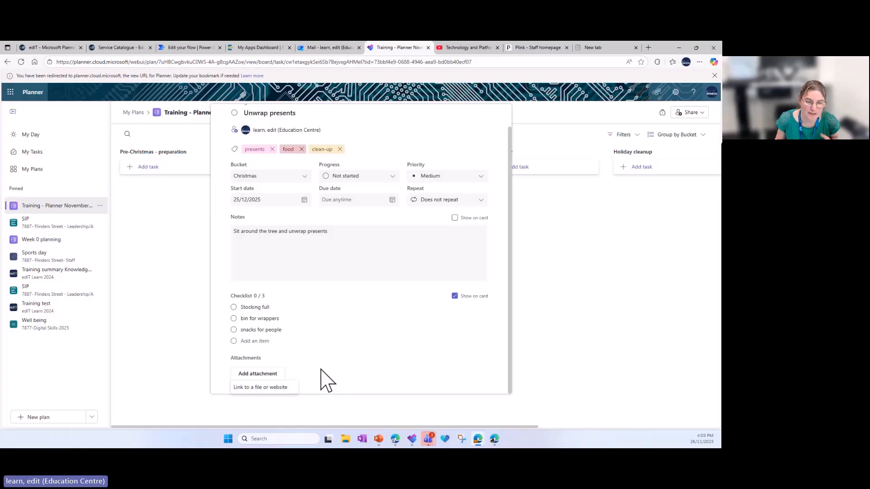
click(272, 387)
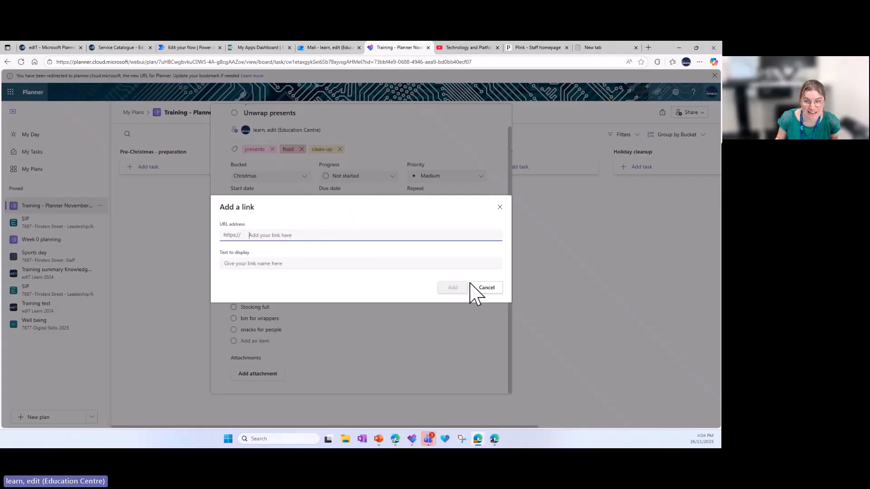
click(486, 288)
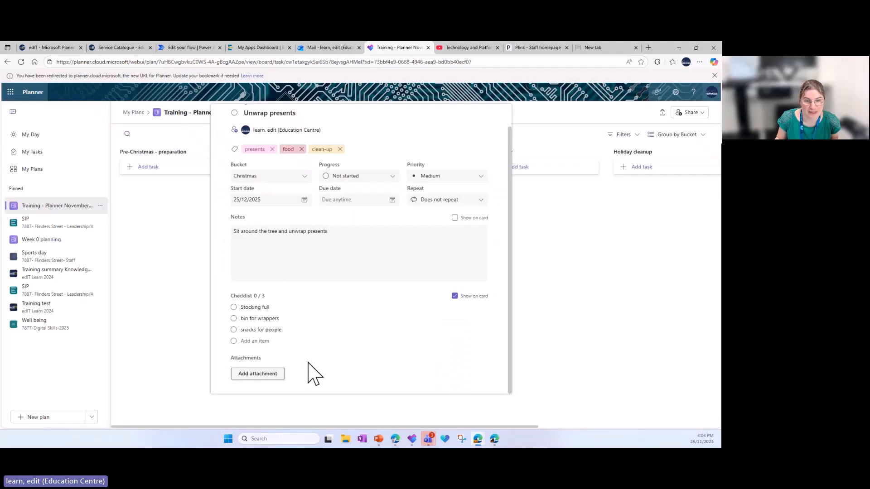
click(265, 374)
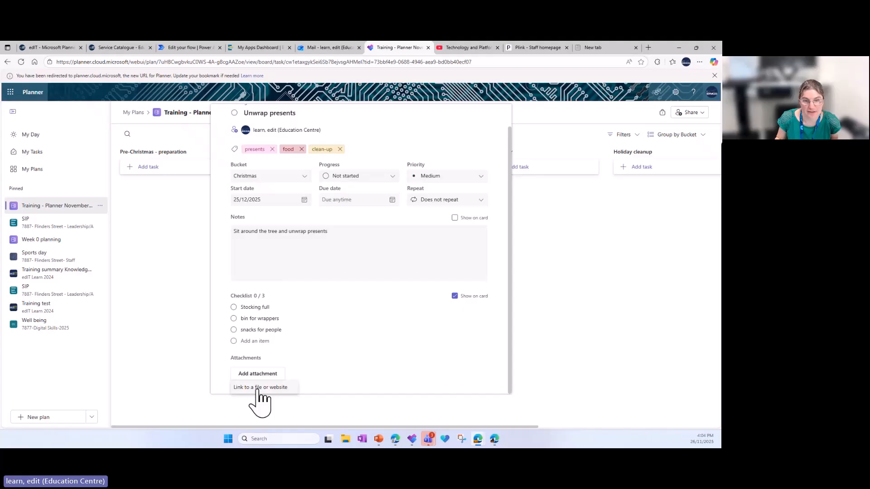
click(261, 388)
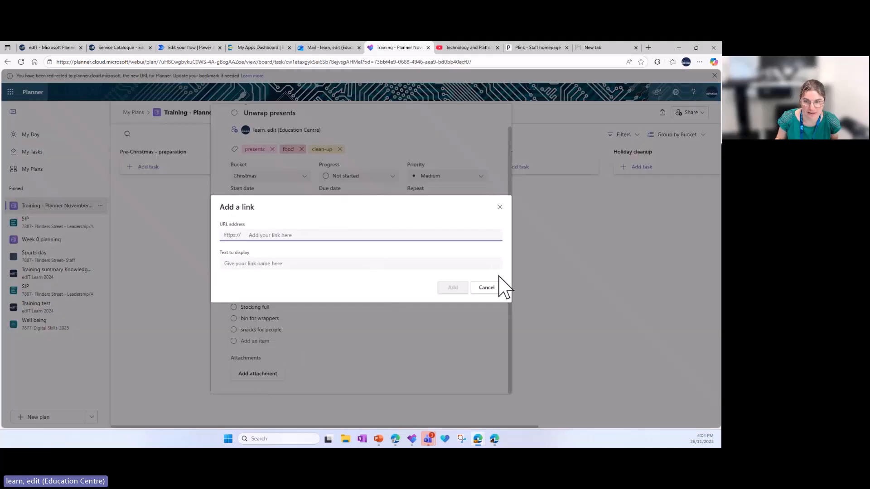
click(486, 288)
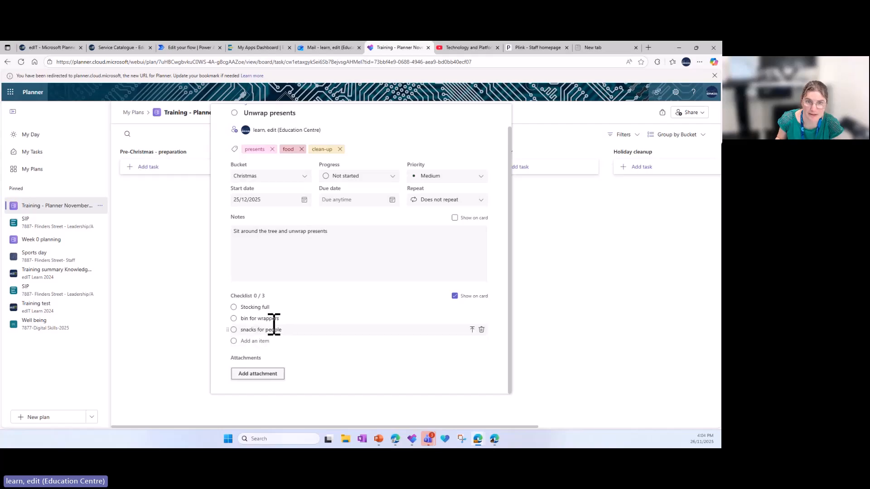
scroll(468, 289, up, 1)
scroll(470, 288, down, 1)
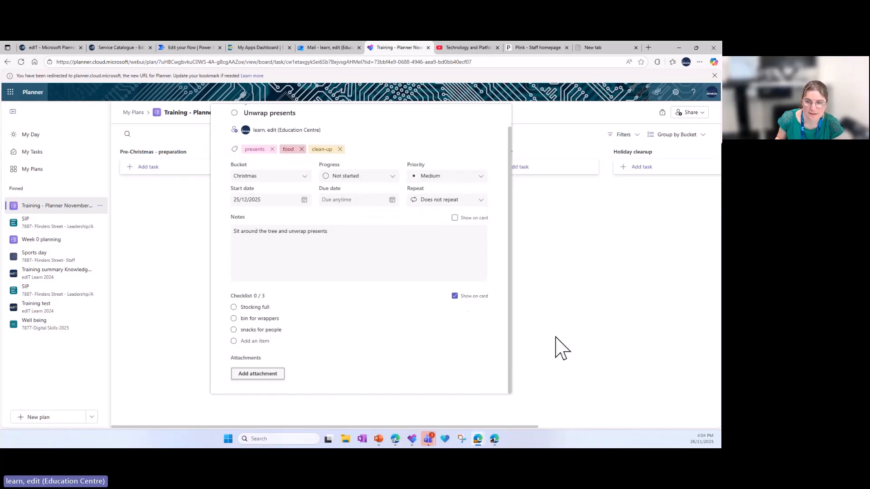
Show the notes on the Unwrap presents task's card and reopen its details from the board
click(534, 357)
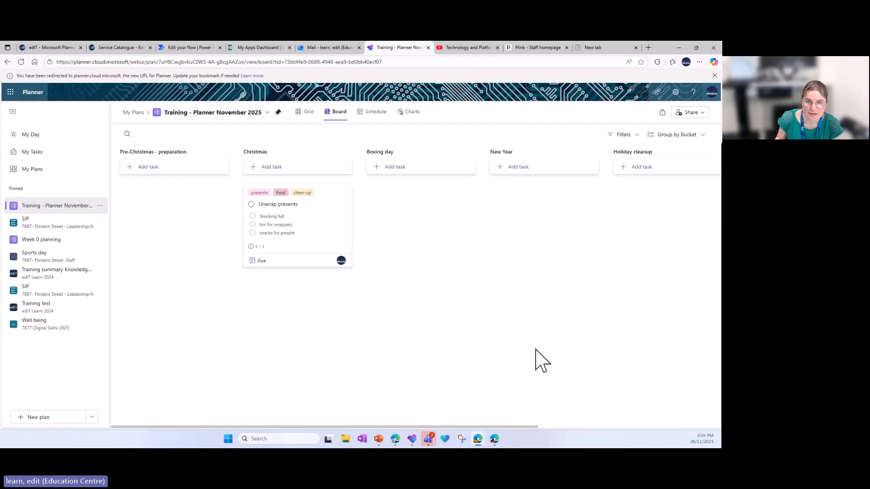
click(321, 221)
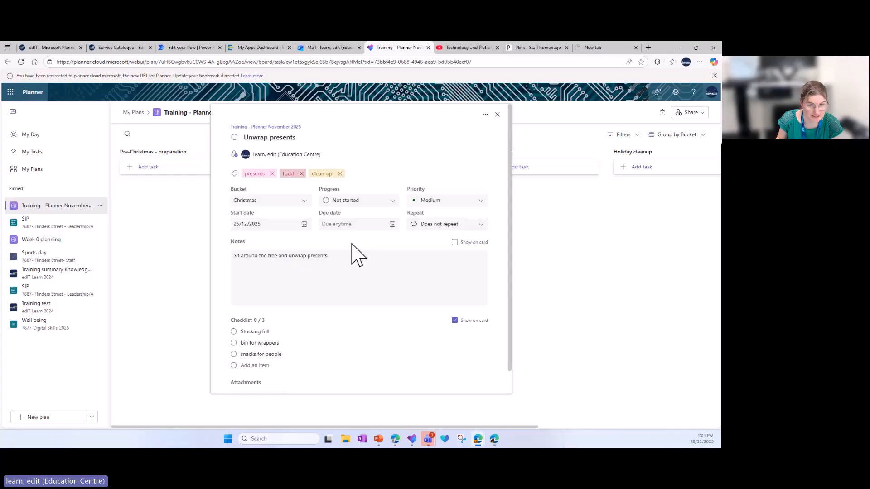
click(307, 254)
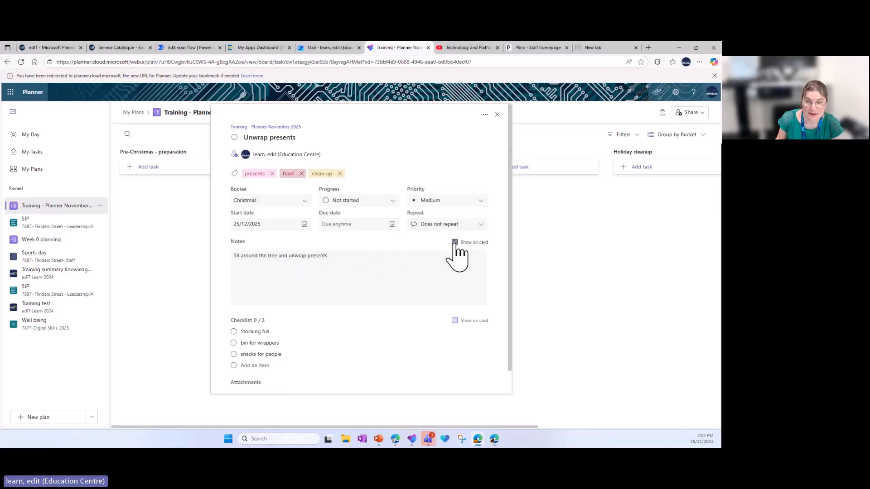
click(540, 306)
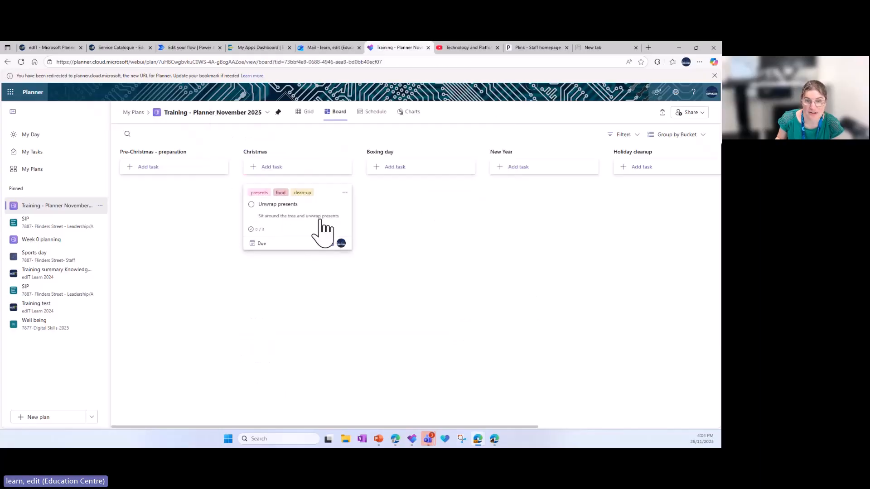
click(291, 220)
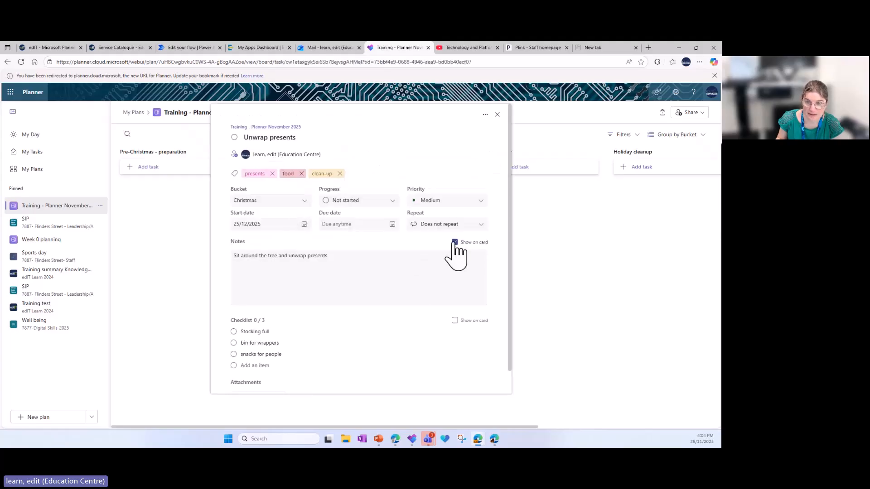
Show the checklist instead of the notes on the Unwrap presents card, and review the task's details again
click(455, 321)
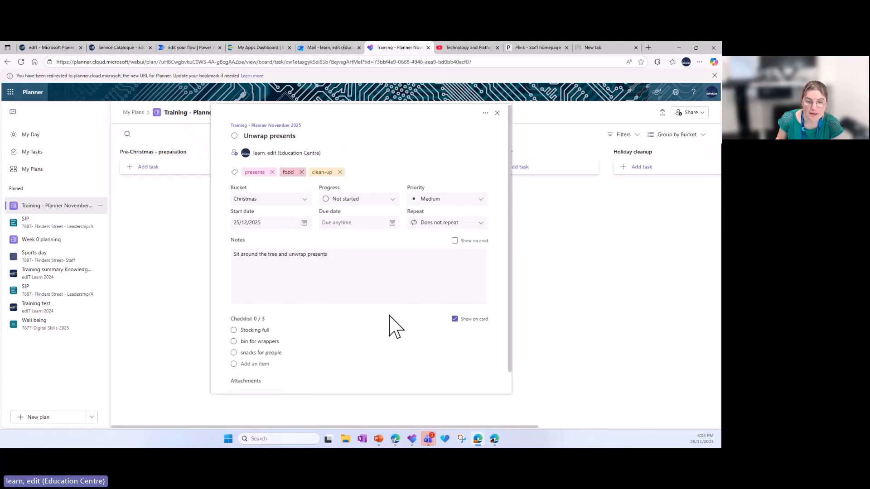
scroll(394, 323, down, 1)
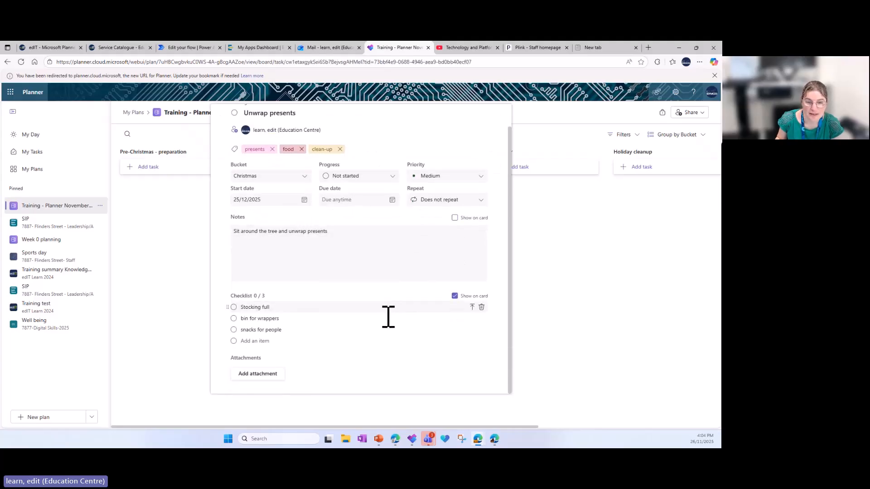
click(553, 305)
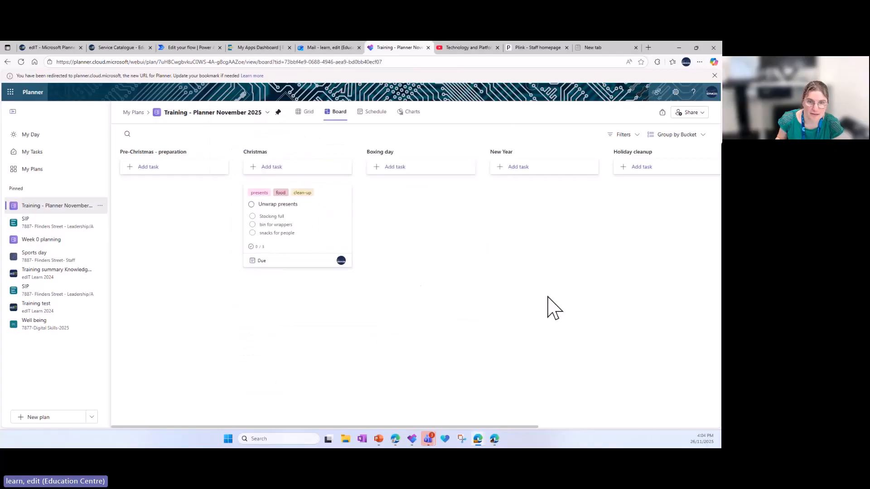
click(283, 262)
scroll(290, 337, down, 1)
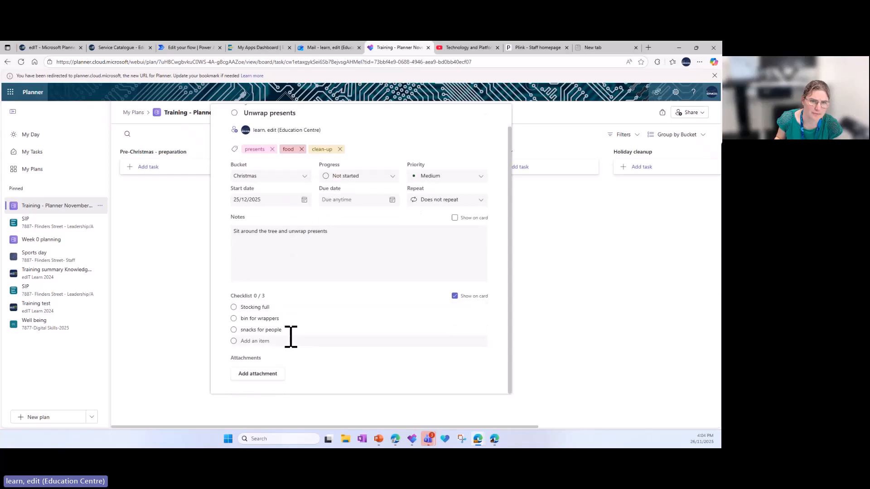
scroll(294, 337, up, 1)
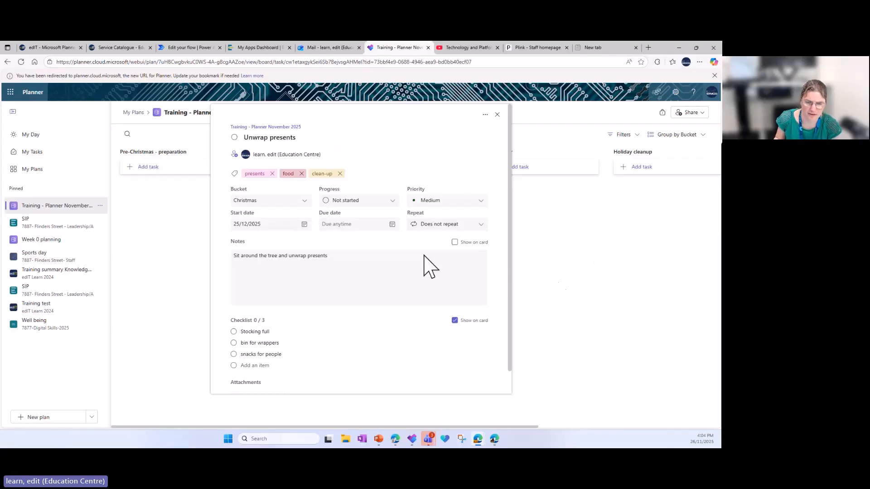
click(545, 271)
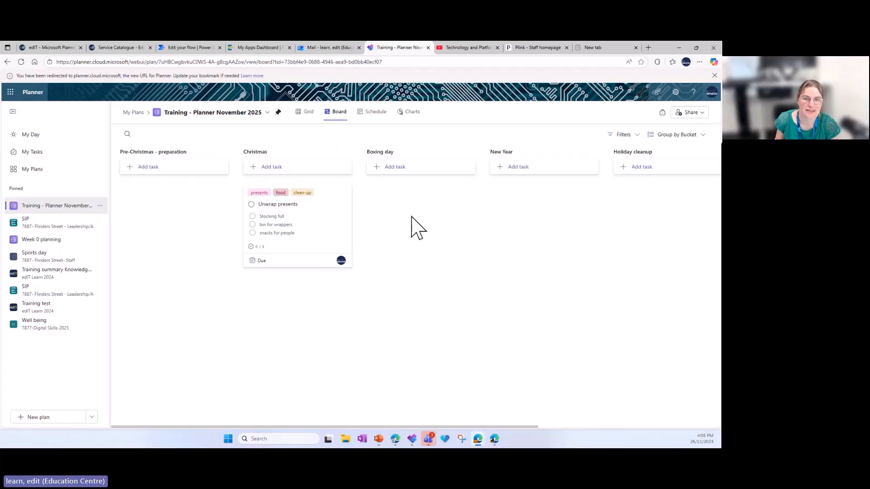
Add a task named "Cook lunch" to the Boxing day bucket, due 26/12 and assigned to the suggested account
click(386, 167)
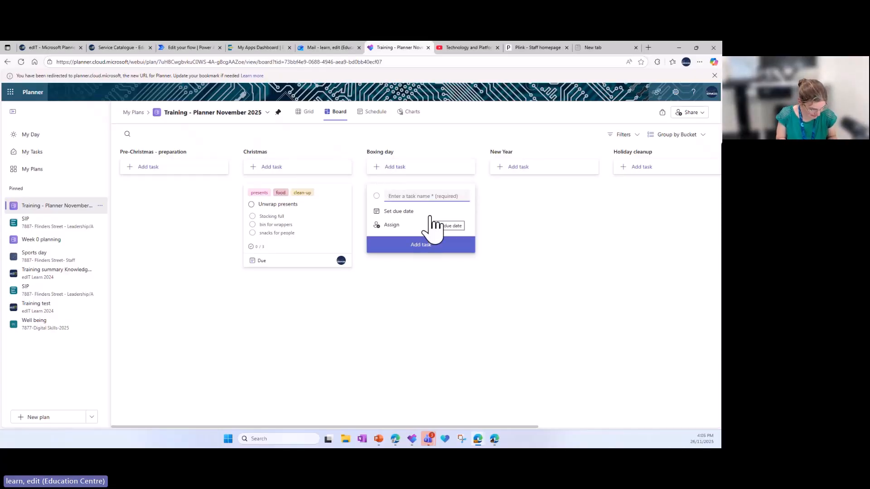
text(Co)
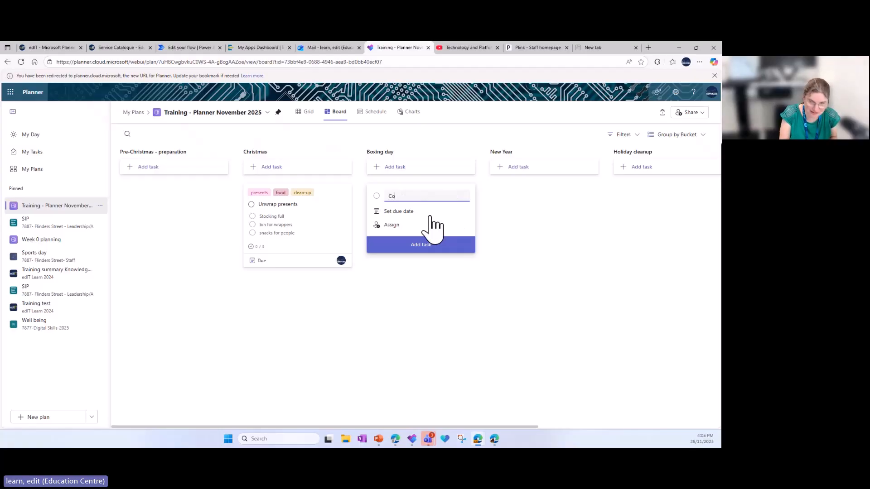
text(ok lunch)
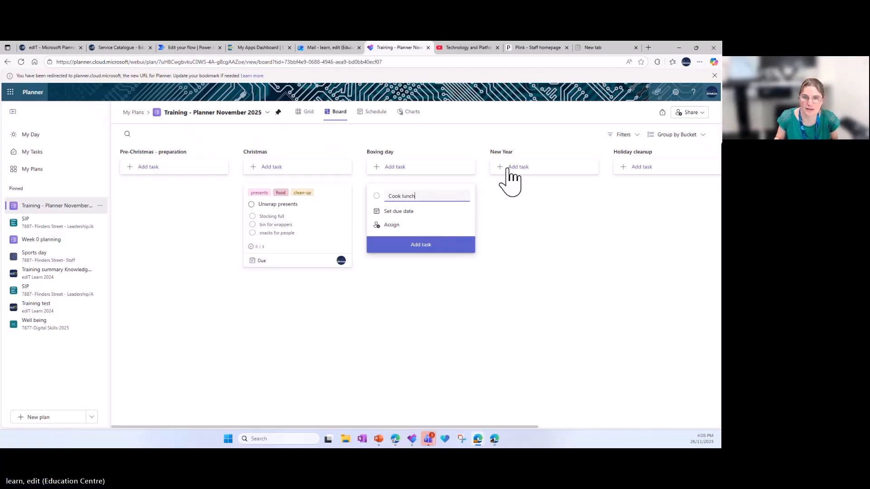
click(410, 214)
click(446, 226)
click(424, 280)
click(392, 225)
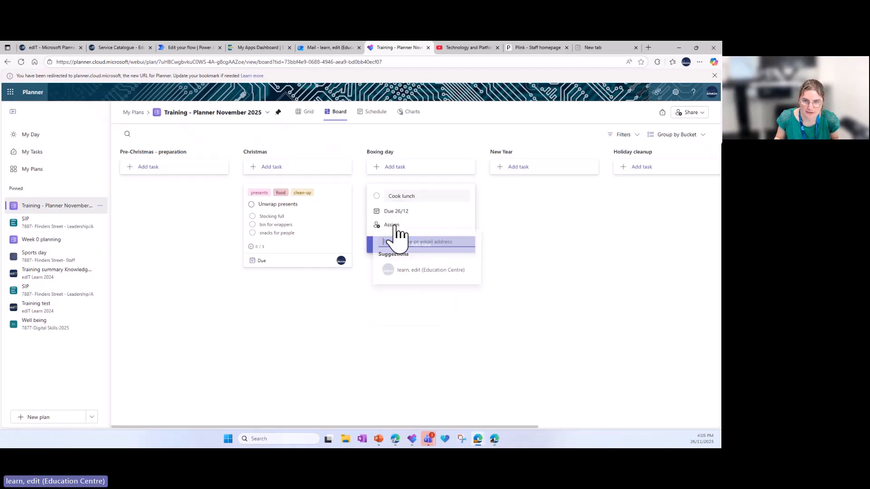
click(437, 274)
click(510, 254)
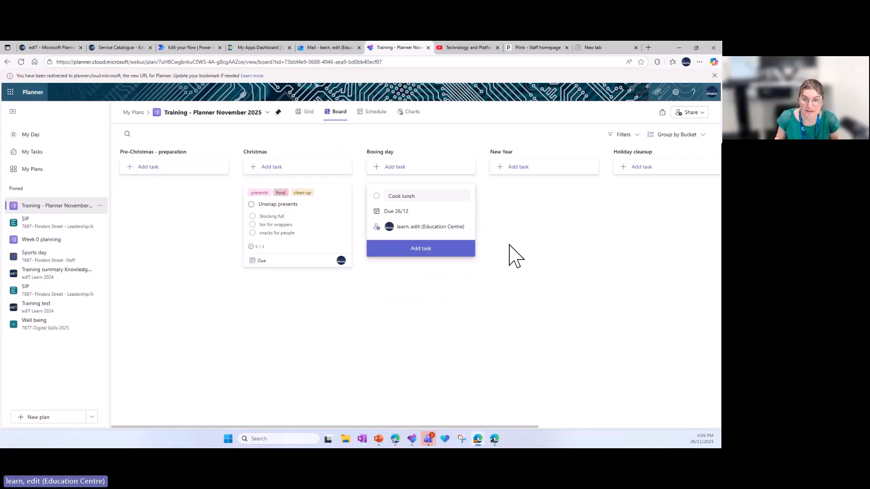
click(421, 249)
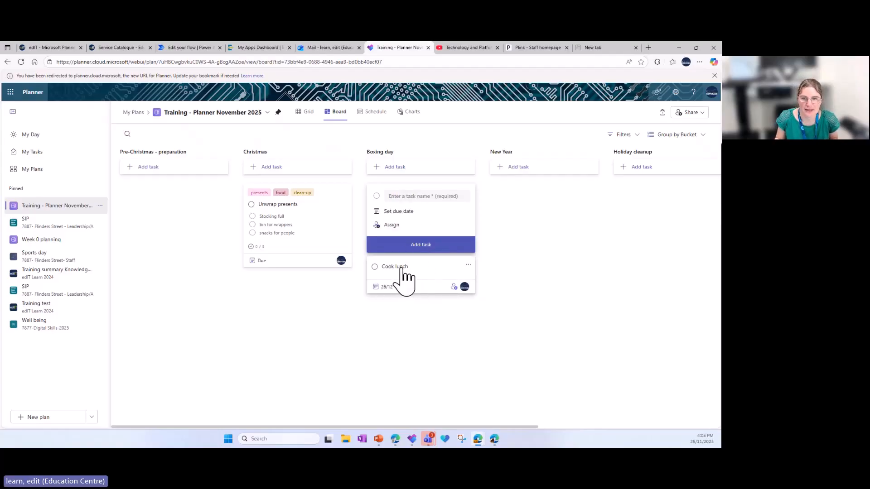
Open the Cook lunch task's details and apply the food label
click(401, 268)
click(400, 210)
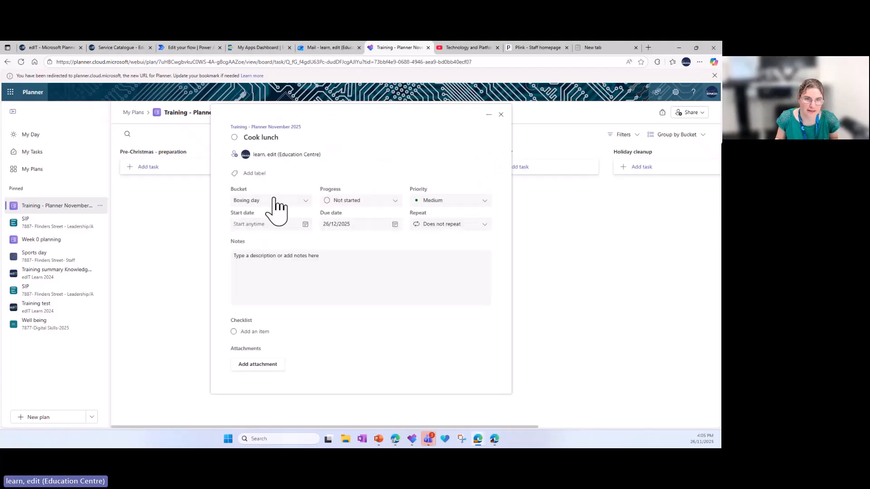
click(255, 174)
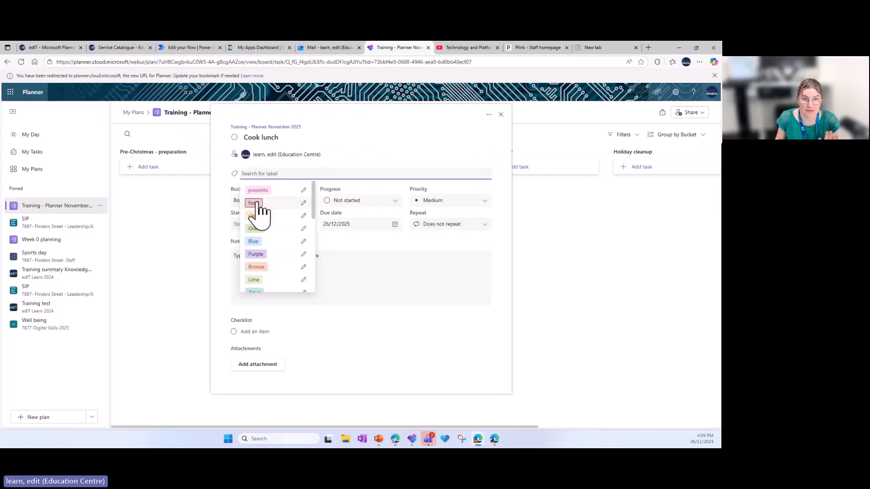
click(254, 203)
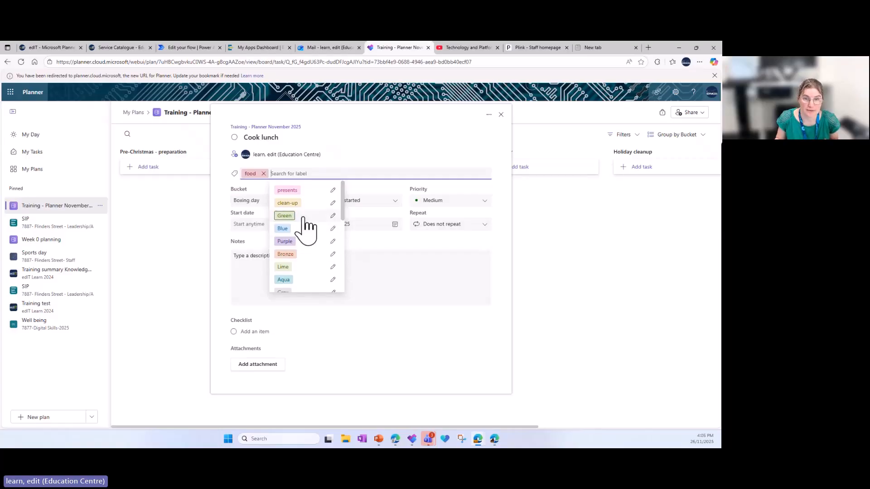
Rename the Green label as "Entertainment" without applying it to the Cook lunch task
click(332, 216)
drag(371, 228, 337, 229)
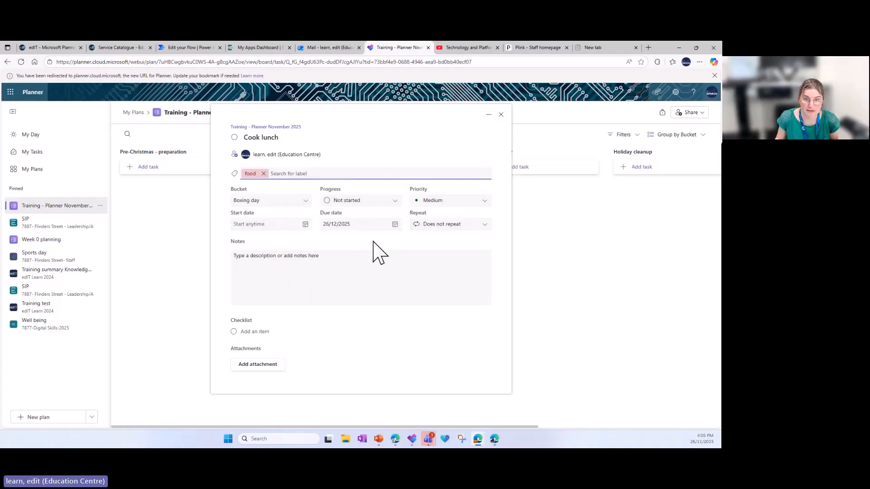
click(303, 200)
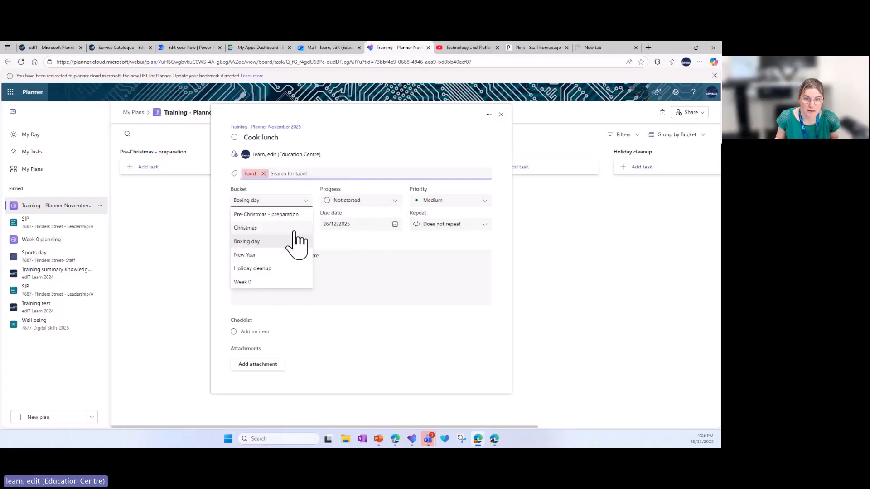
click(311, 174)
click(333, 216)
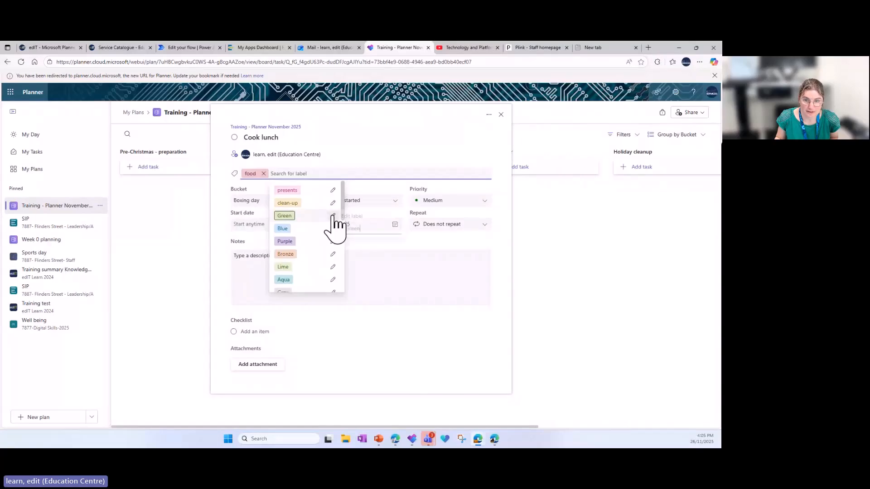
double_click(357, 228)
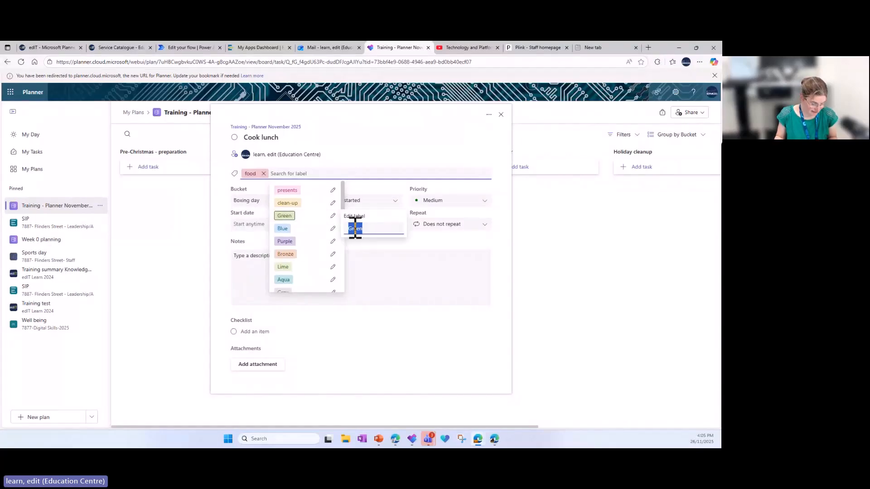
text(Enter)
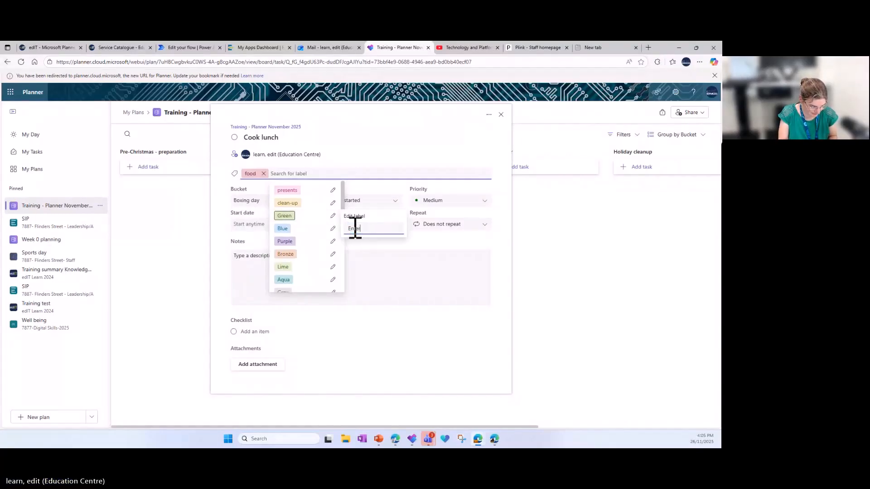
text(tainment)
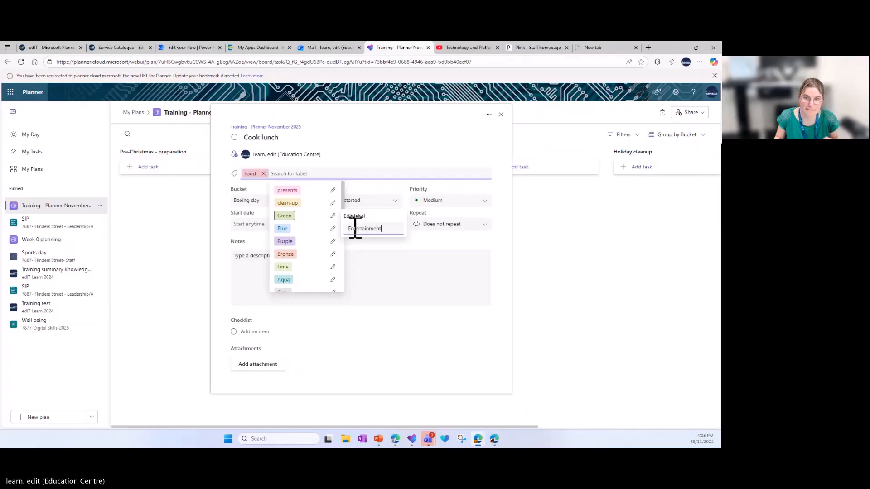
click(425, 258)
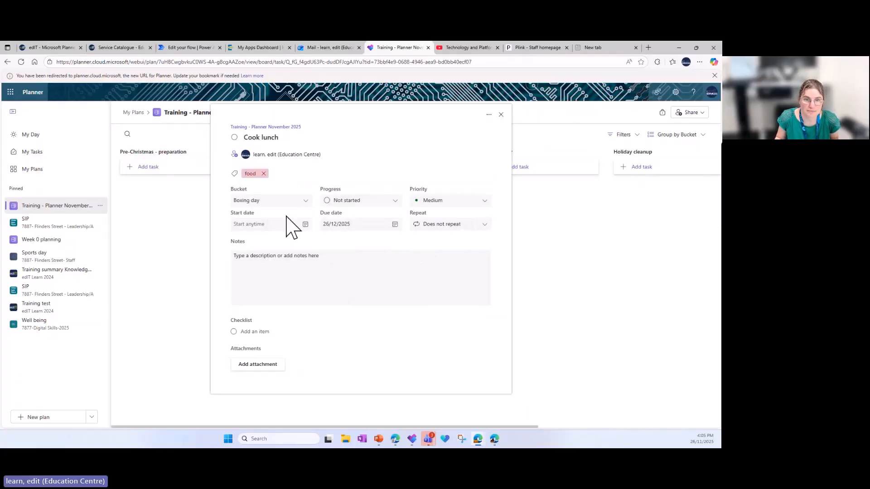
Add the checklist items "Oven pre-heat", "Chop veg" and "Set table" to the Cook lunch task, and return to the board
click(294, 270)
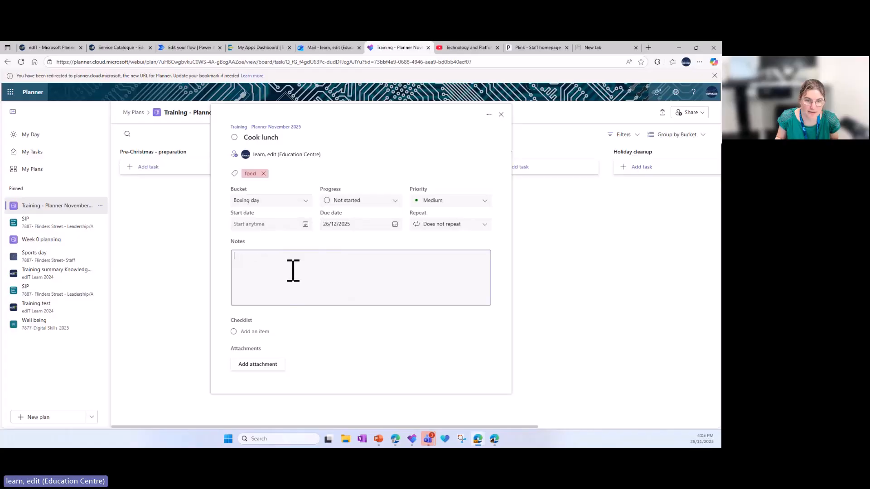
click(259, 332)
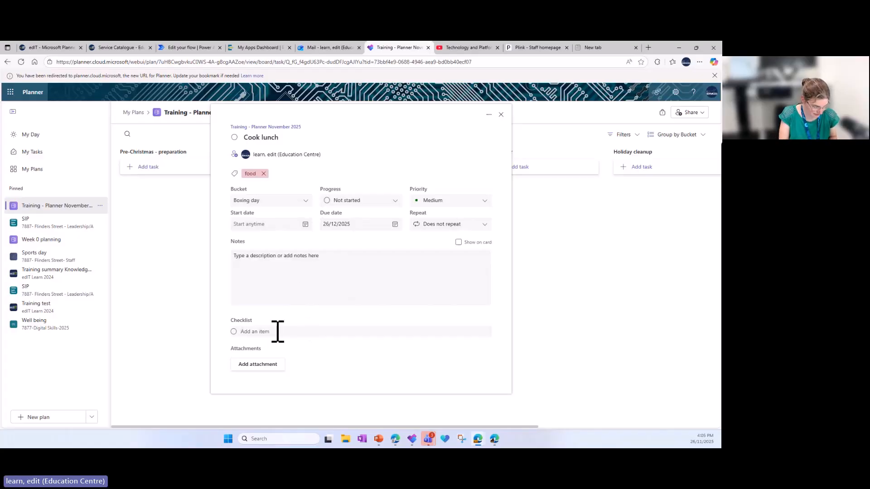
text(Oven pre-heat)
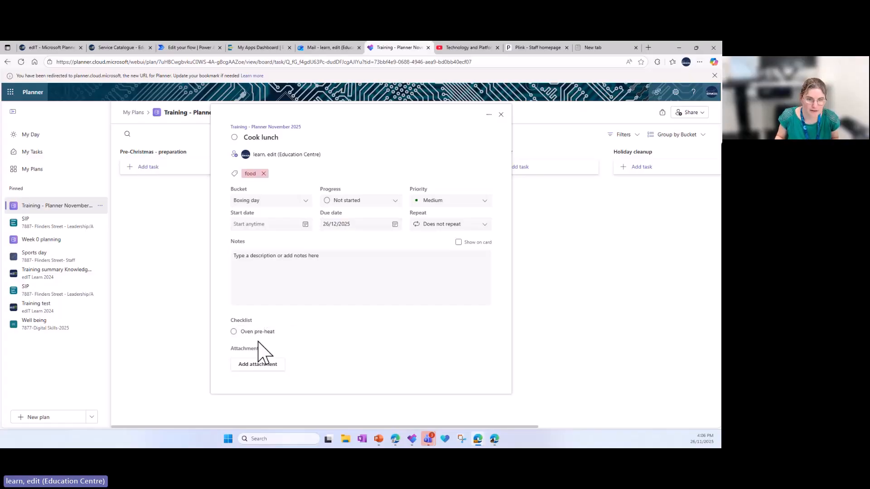
key(Return)
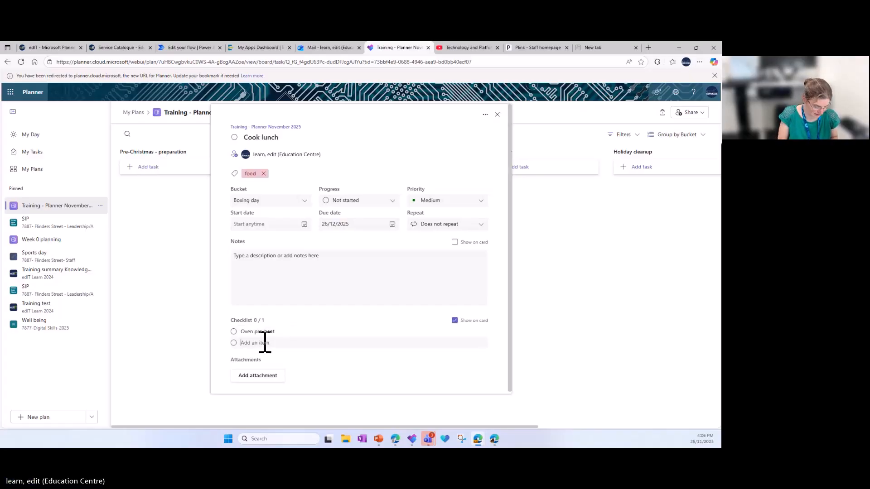
text(Chop veg)
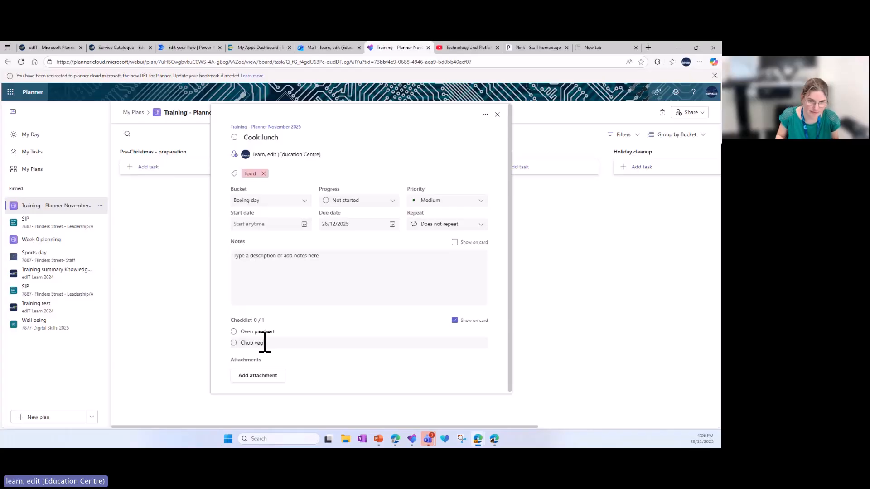
key(Return)
text(Set tab)
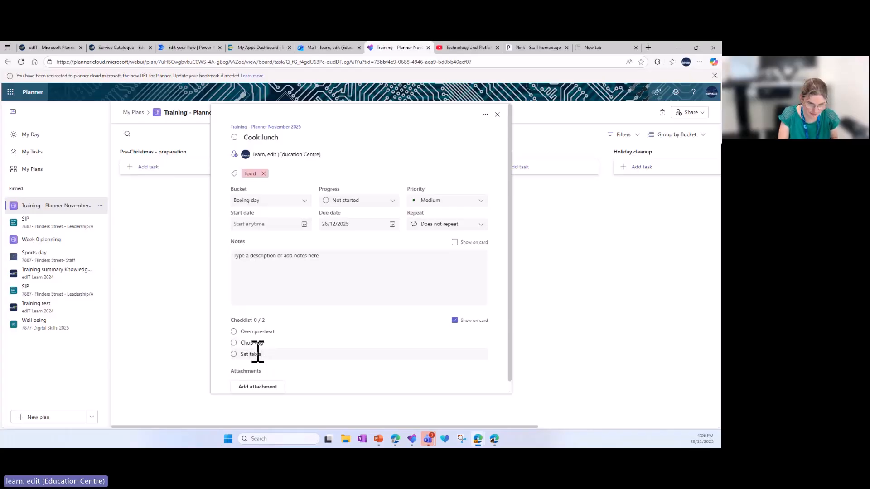
text(le)
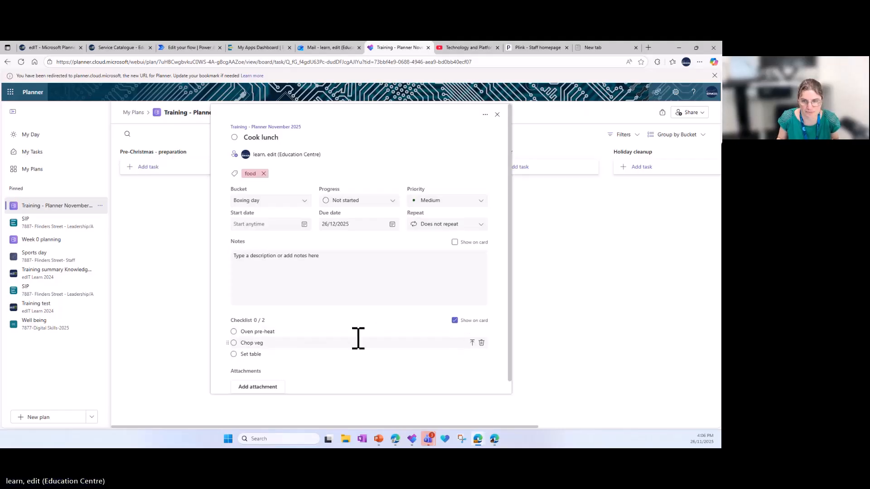
scroll(357, 332, down, 1)
click(543, 301)
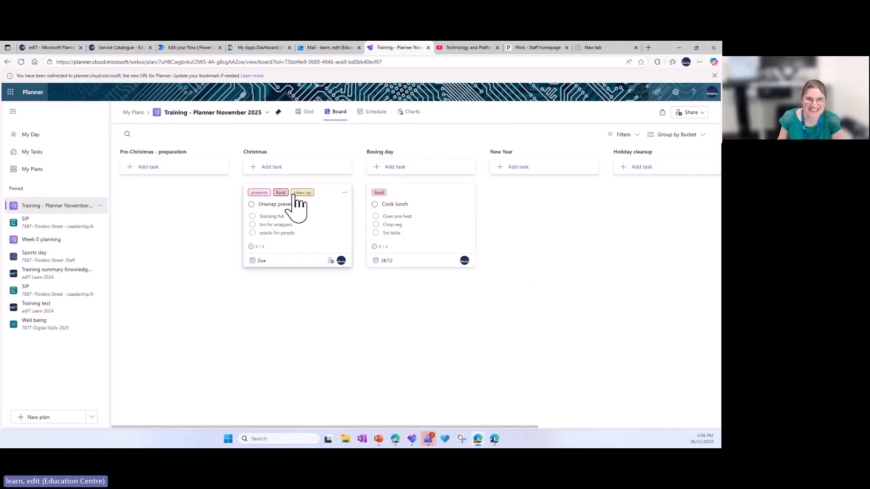
Move the Cook lunch task to the Pre-Christmas - preparation bucket and copy it there as "Cook lunch- Christmas day"
drag(414, 205, 196, 204)
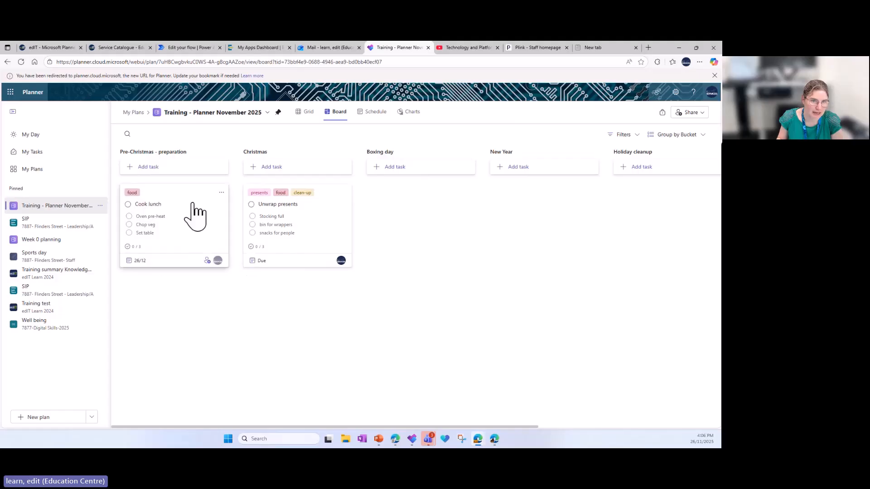
click(221, 193)
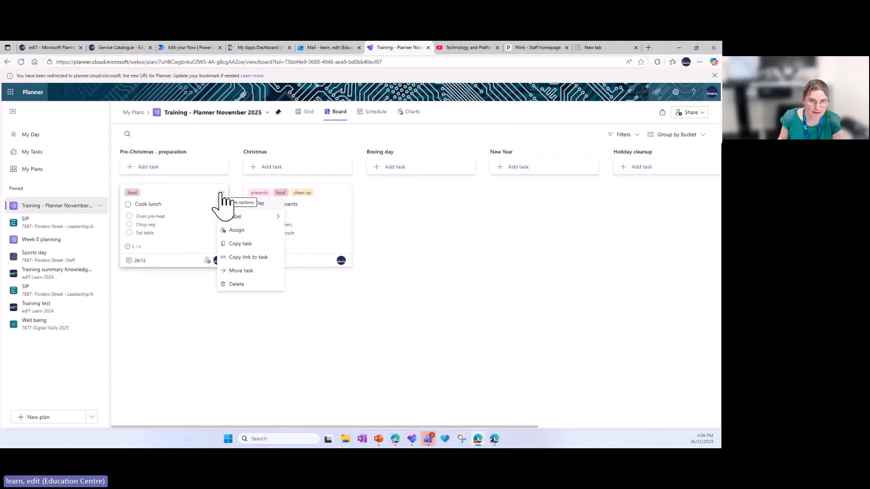
click(249, 246)
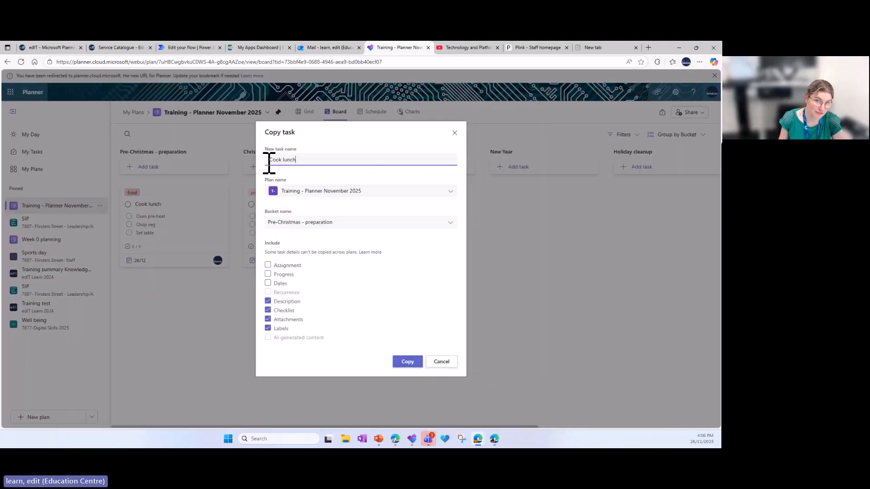
text(- Christmas day)
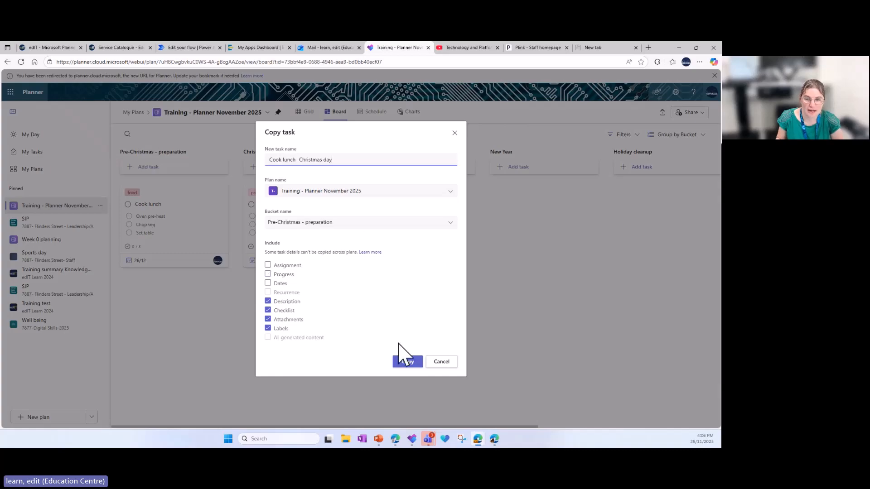
click(407, 363)
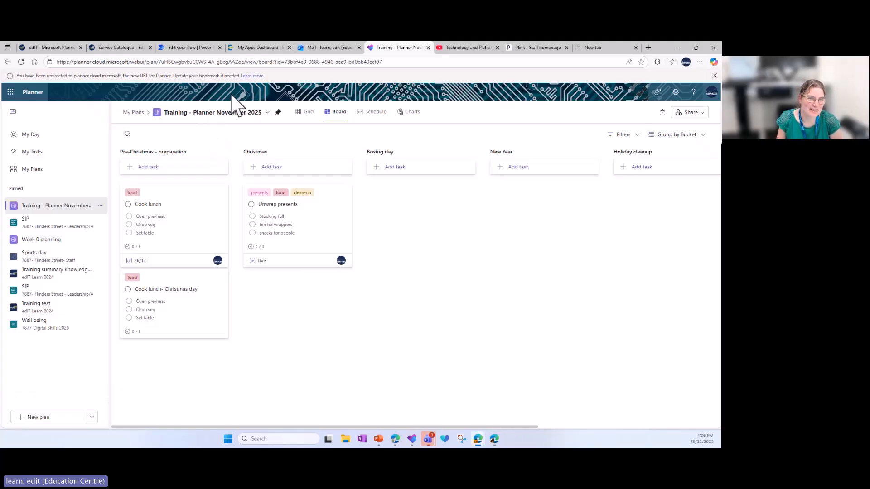
Open the plan's details and rename the plan as "Training - Christmas"
click(204, 114)
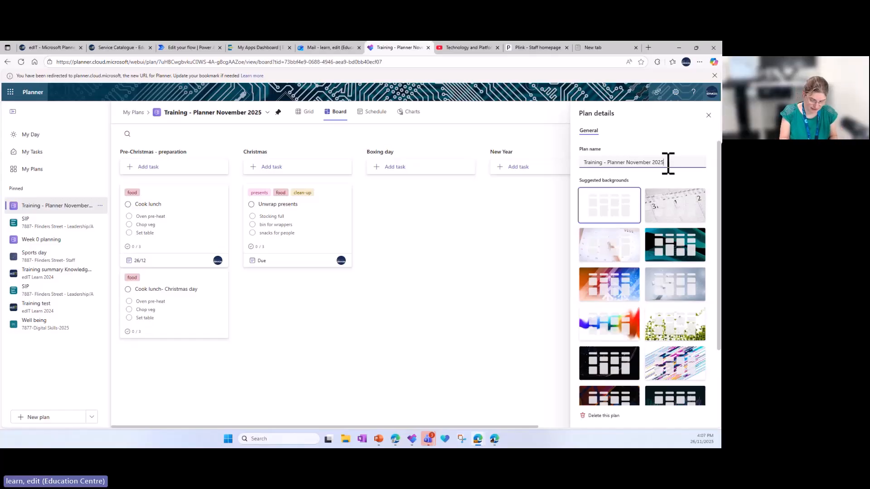
key(BackSpace)
key(BackSpace)
key(BackSpace)
key(BackSpace)
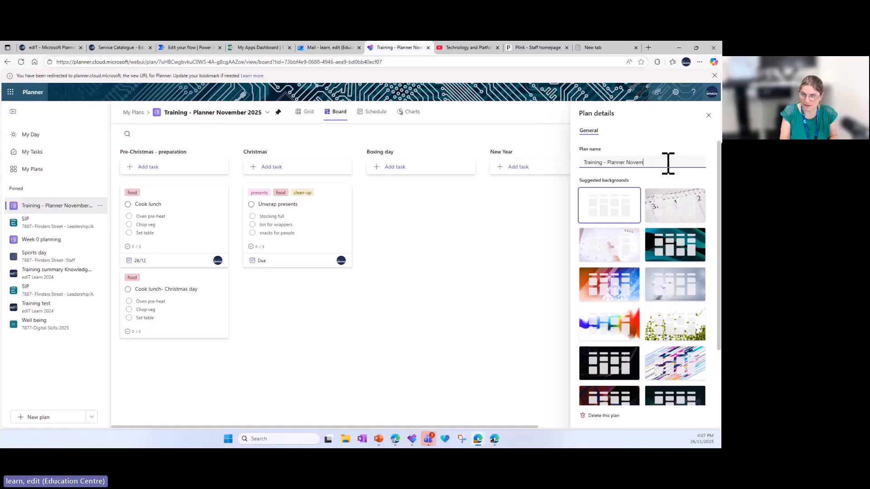
key(BackSpace)
key(BackSpace)
key(BackSpace)
key(BackSpace)
key(BackSpace)
key(BackSpace)
key(BackSpace)
key(BackSpace)
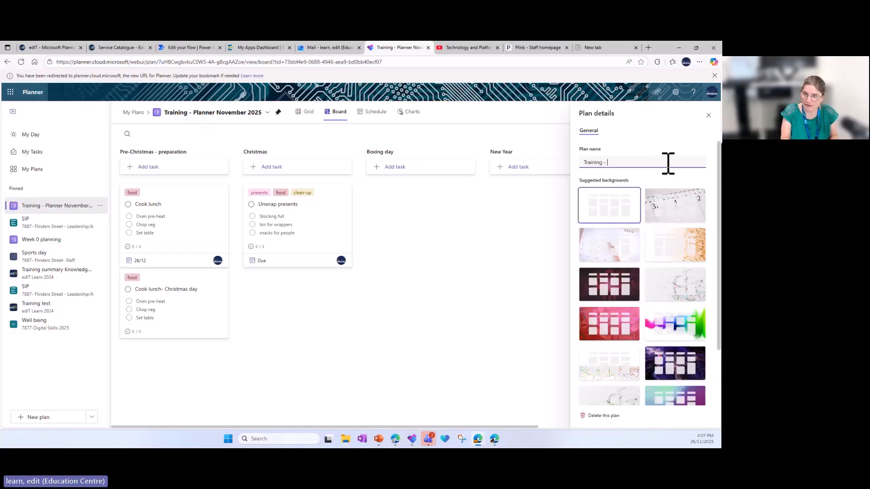
text(Christmas)
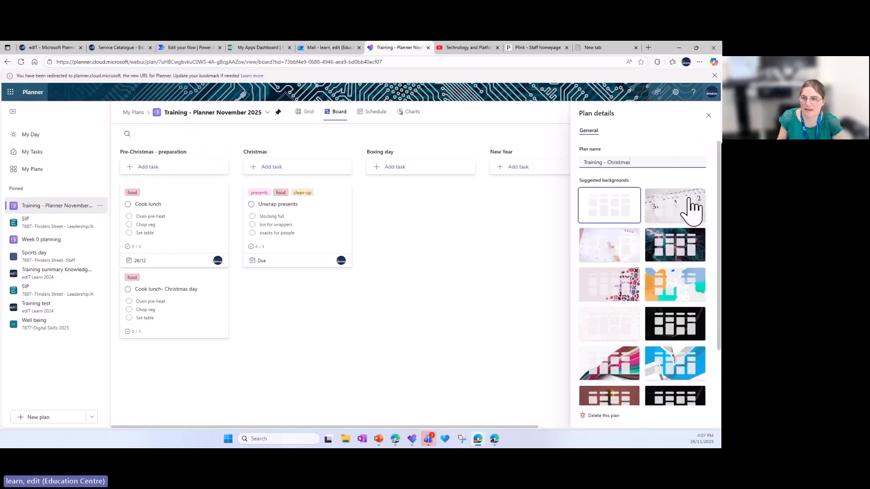
Apply the suggested background with wooden Christmas trees to the plan, and close the plan details
scroll(652, 288, down, 2)
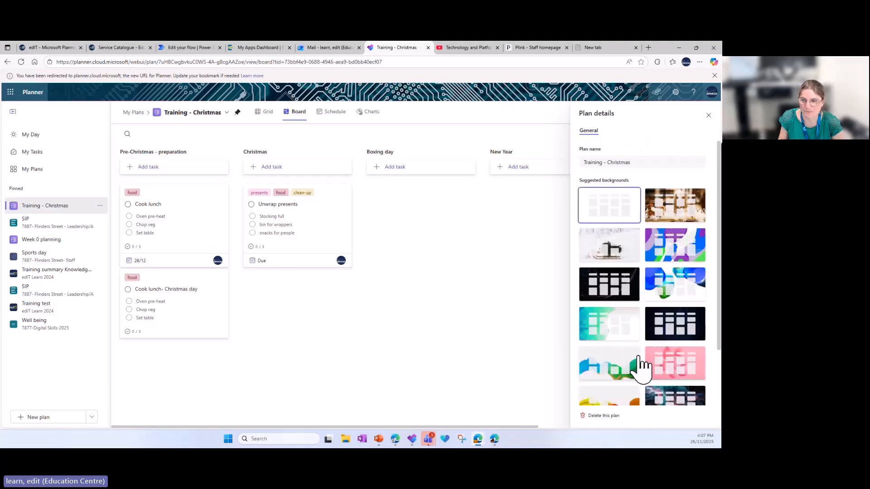
scroll(618, 311, down, 1)
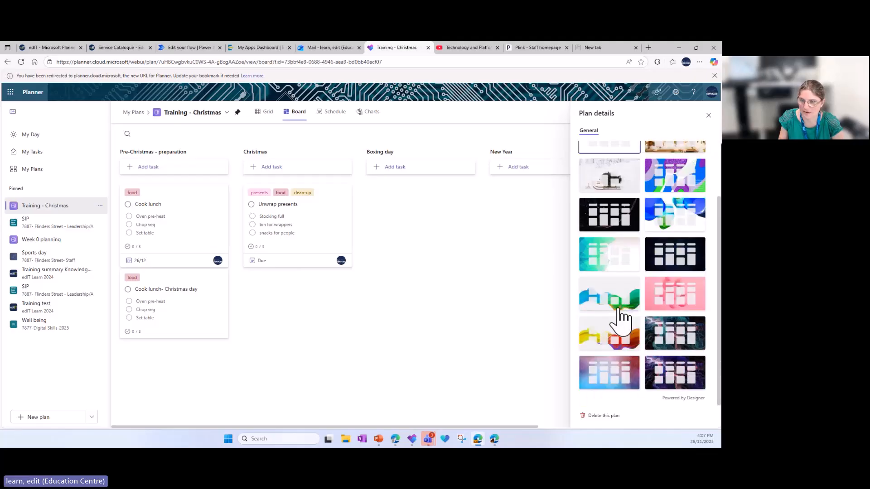
scroll(634, 327, up, 1)
click(679, 212)
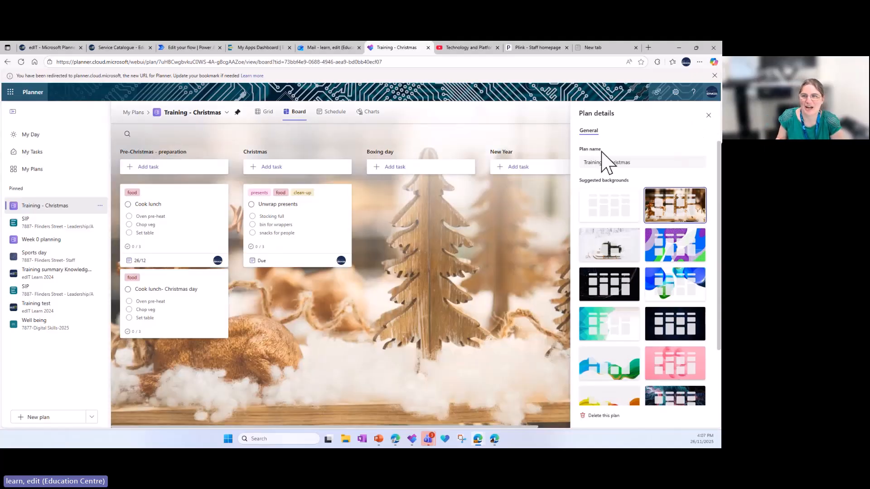
click(708, 115)
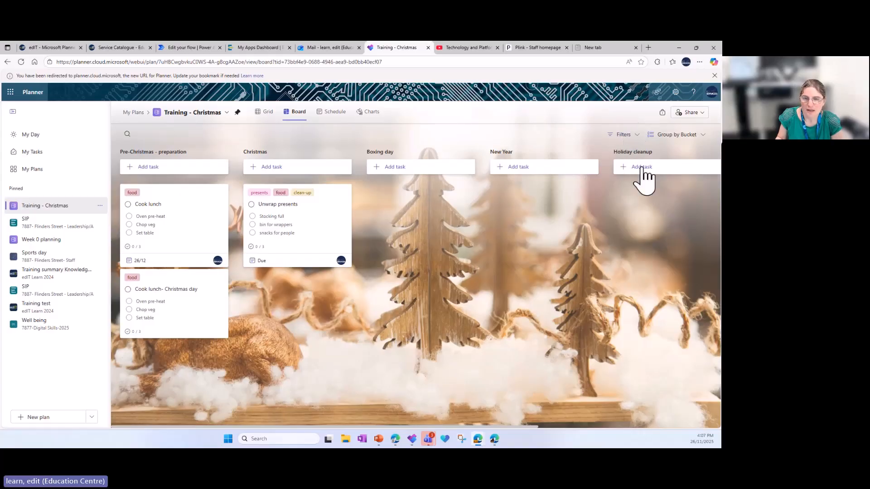
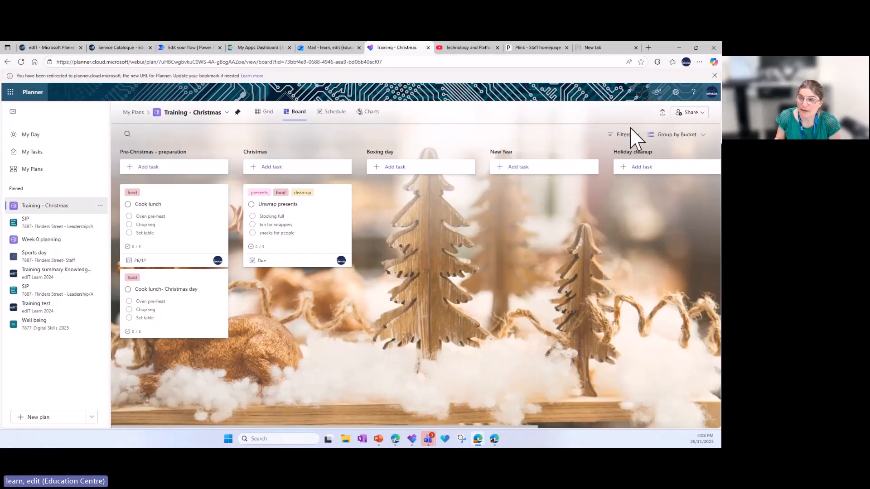
Open the sharing options of the Training - Christmas plan and browse the existing groups it can be added to
click(703, 113)
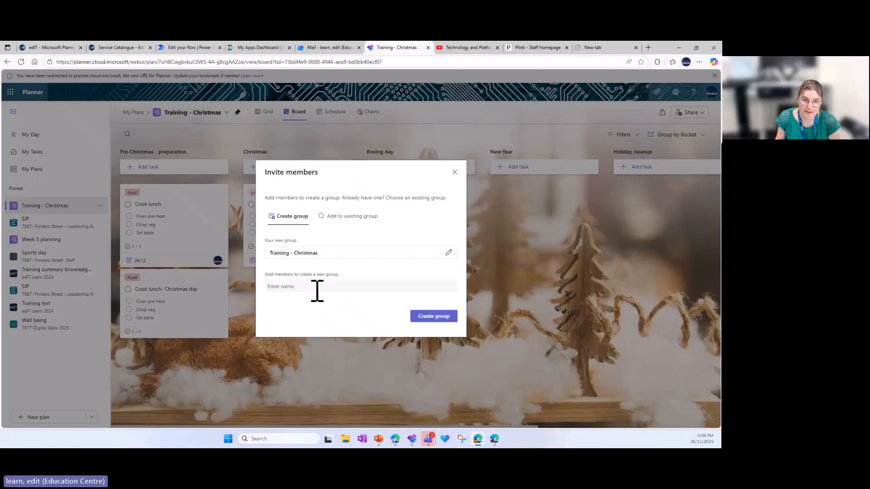
click(346, 217)
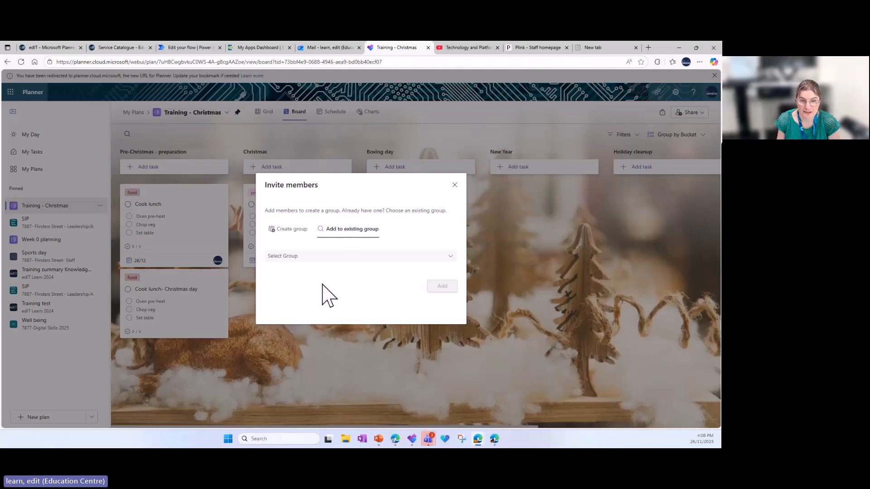
click(449, 256)
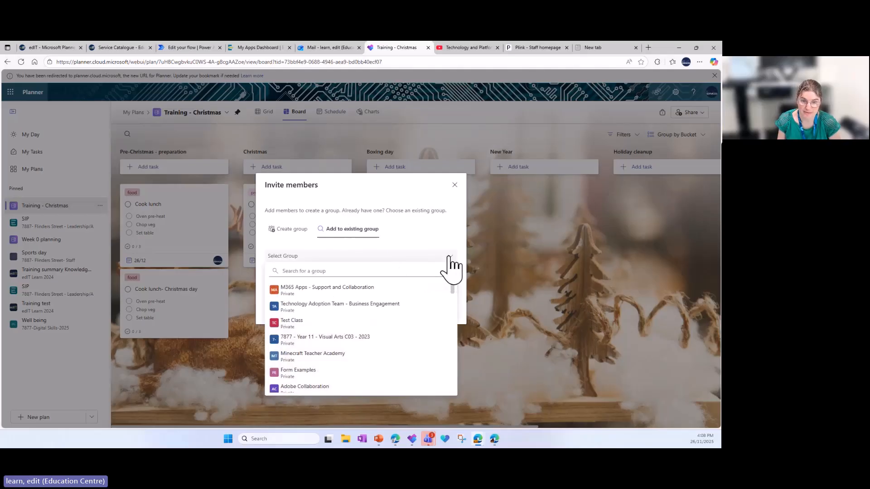
scroll(365, 334, down, 5)
scroll(365, 335, down, 2)
scroll(364, 338, up, 1)
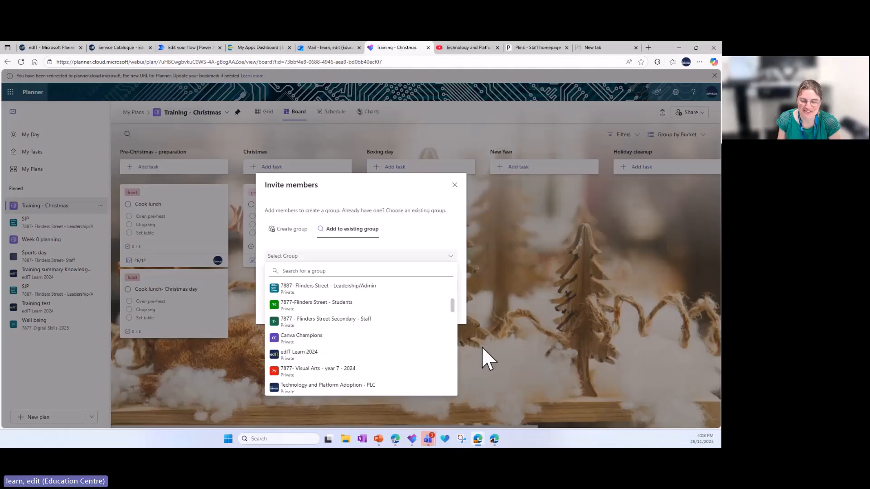
click(492, 347)
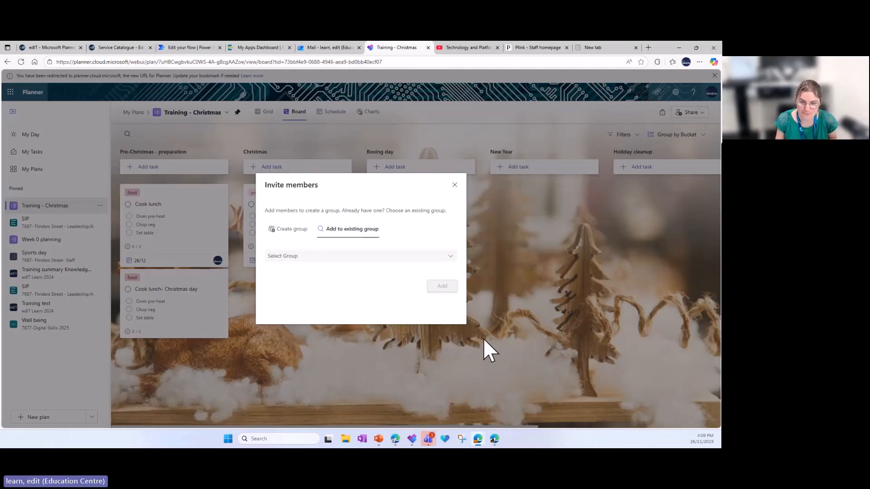
View the teams overview in Microsoft Teams, return to the plan in Planner and dismiss the member invitation
mouse_move(426, 438)
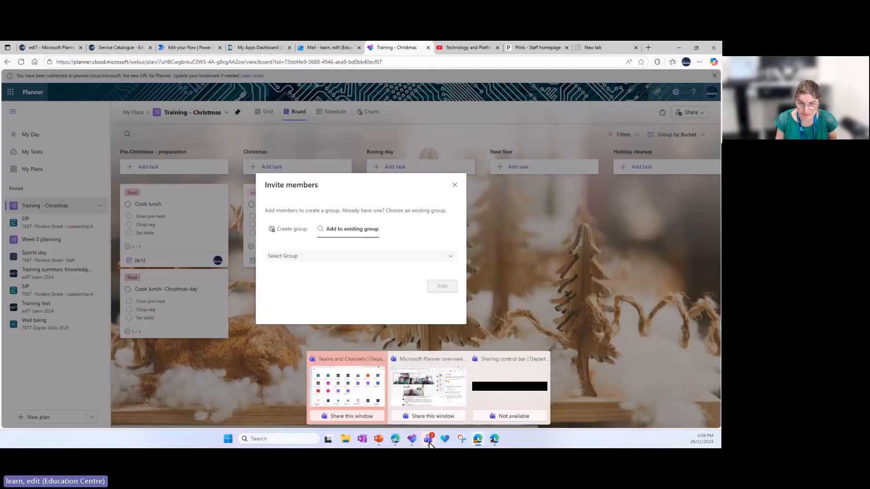
click(361, 390)
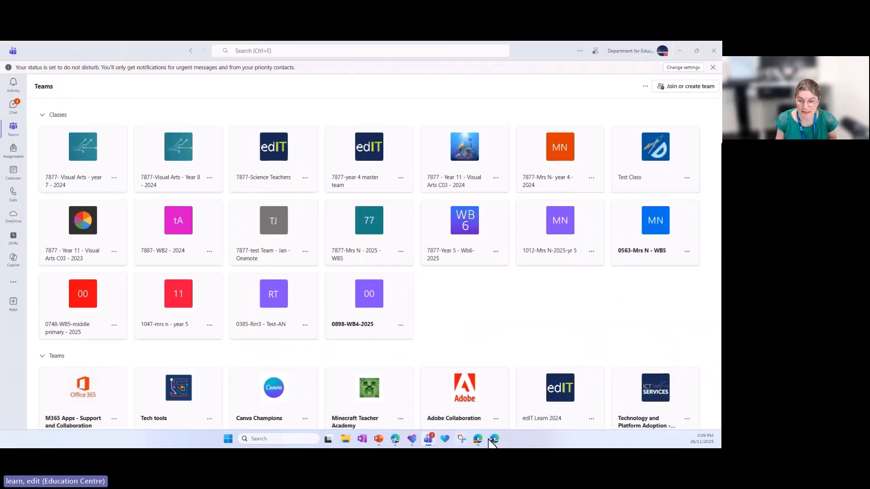
mouse_move(492, 440)
click(456, 401)
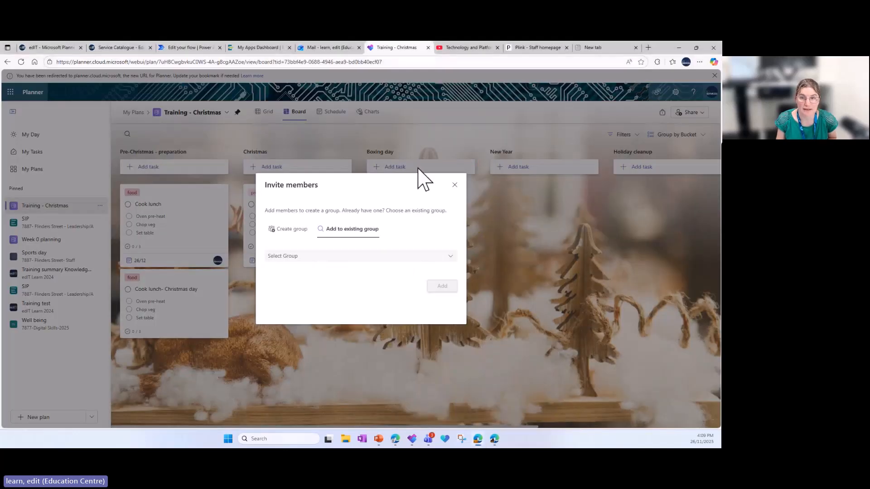
click(454, 185)
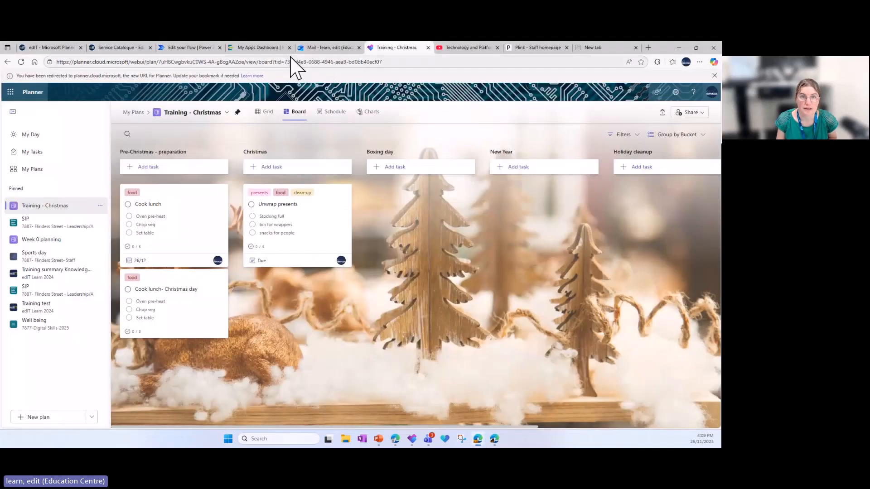
View the Microsoft 365 apps on the EdPass My Apps dashboard, and switch to Microsoft Teams
click(265, 61)
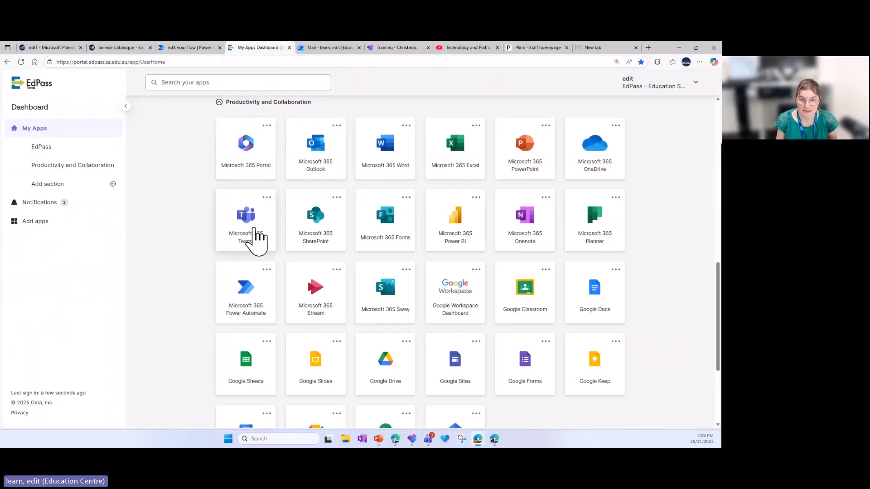
click(430, 441)
click(353, 398)
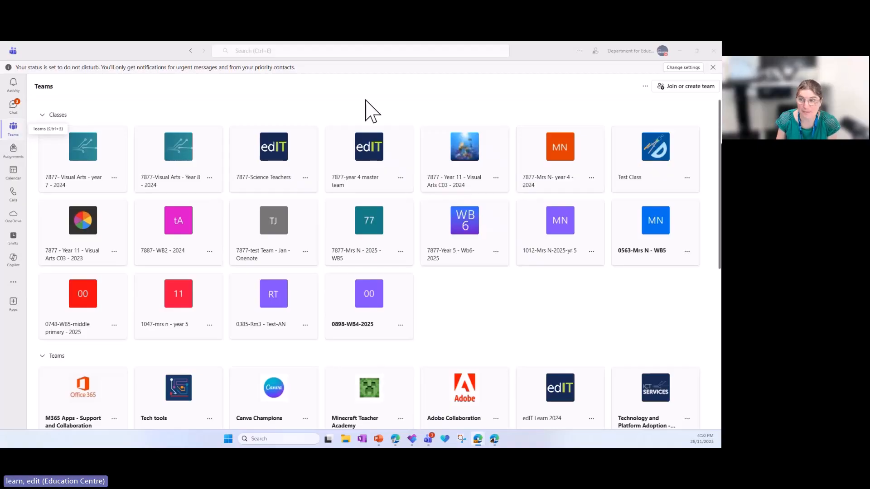
Start creating a new team from the Other template and set its privacy to Private
click(676, 87)
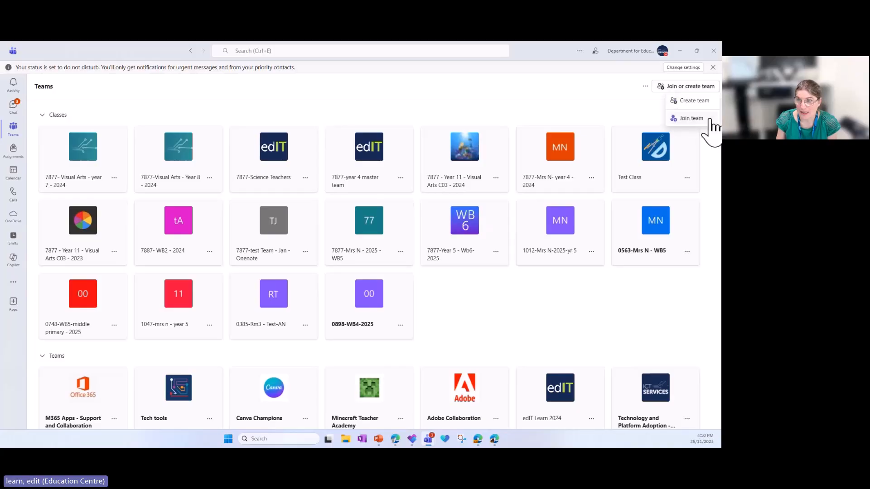
click(693, 101)
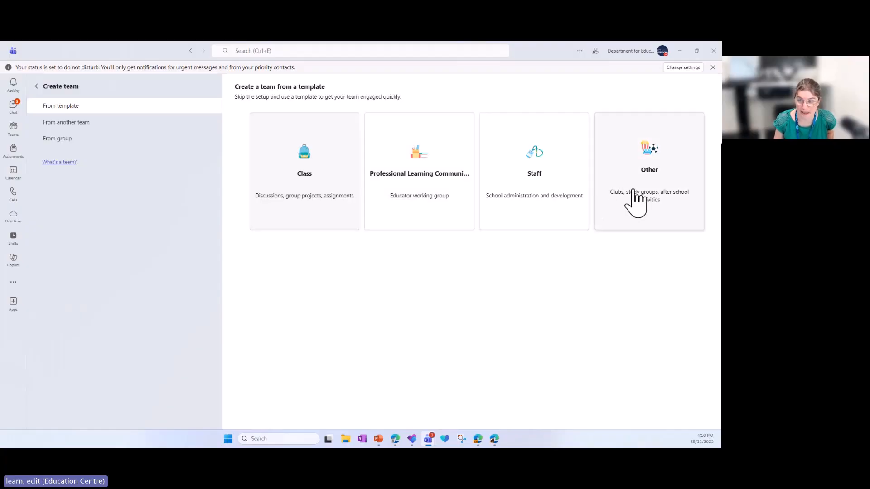
click(633, 191)
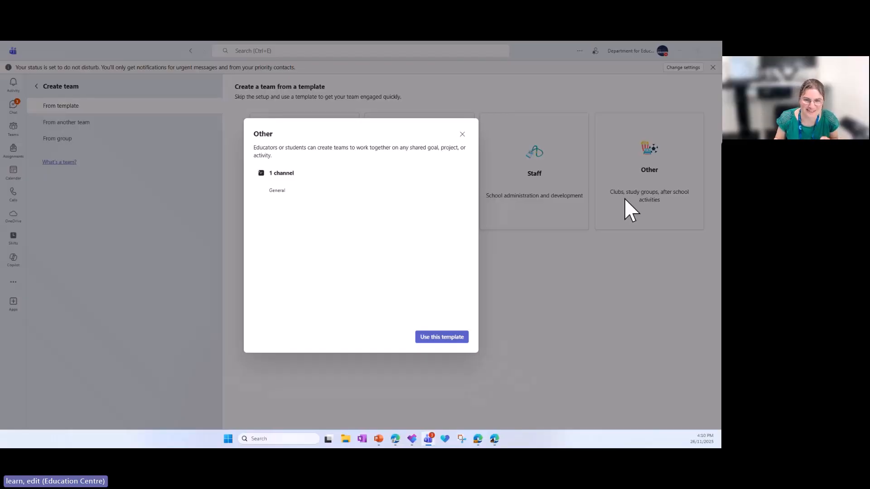
click(436, 340)
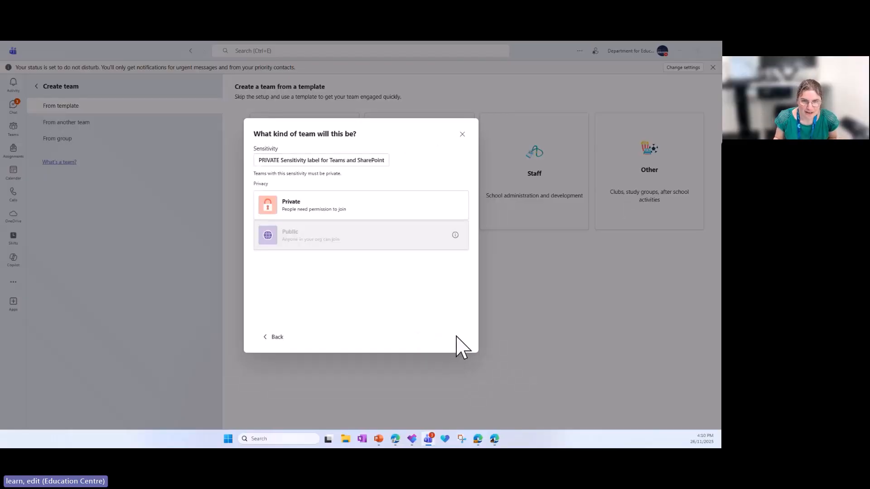
click(345, 212)
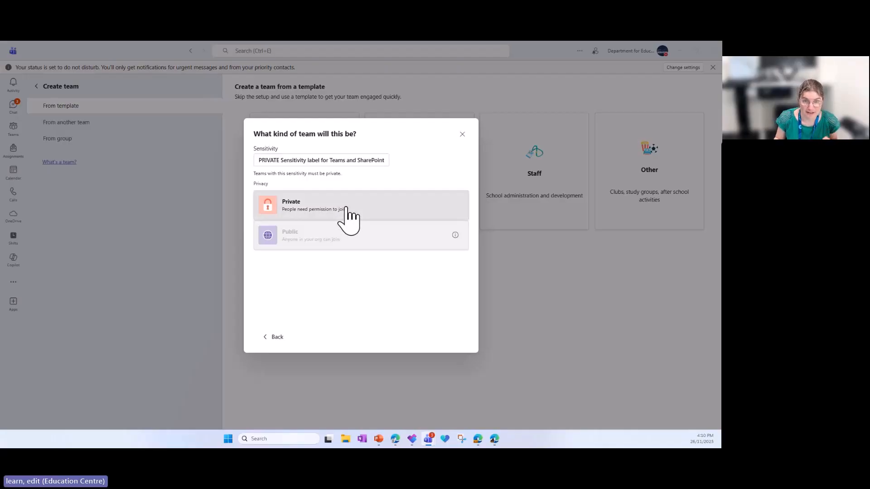
Name the team "Planner- test - November 2026" and create it
click(335, 161)
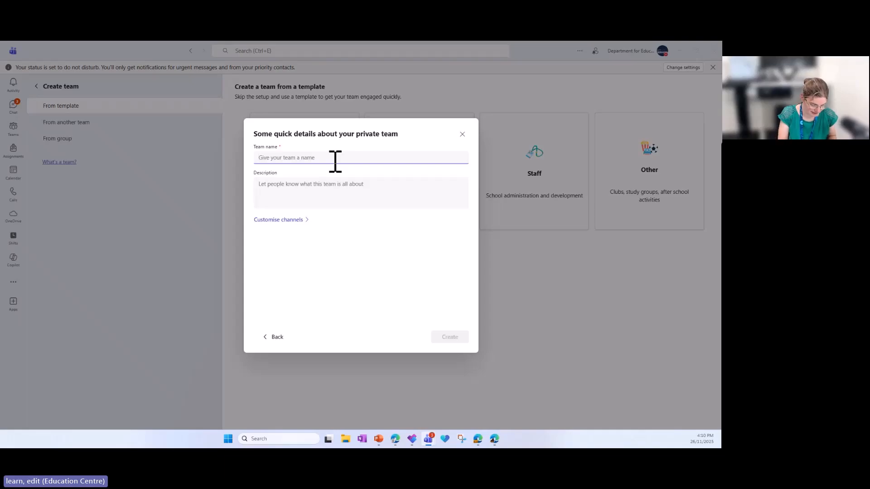
text(Planner)
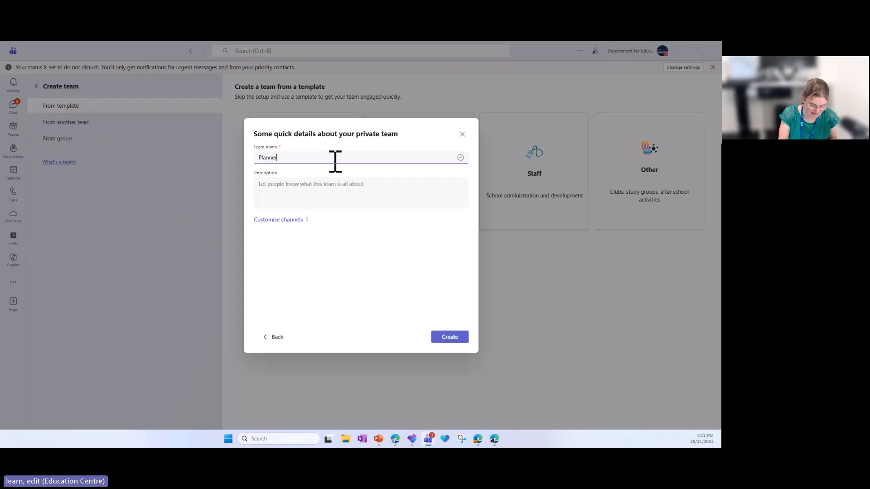
text(- test - November 2025)
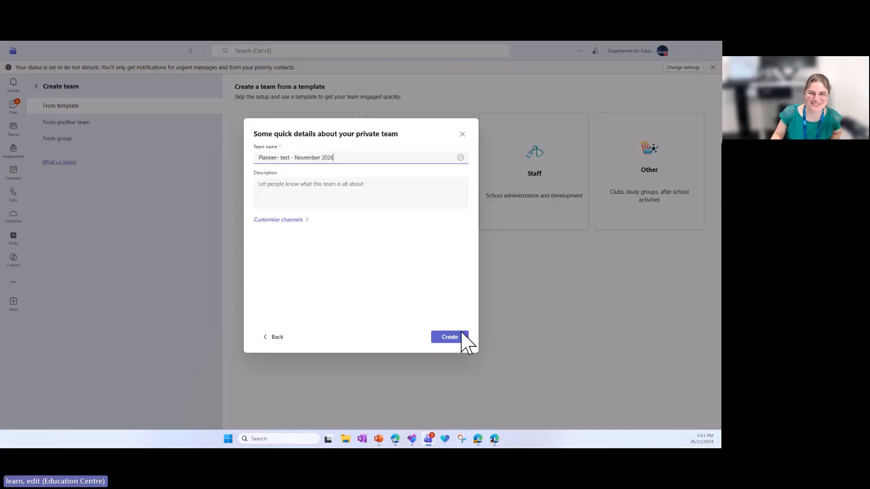
click(455, 338)
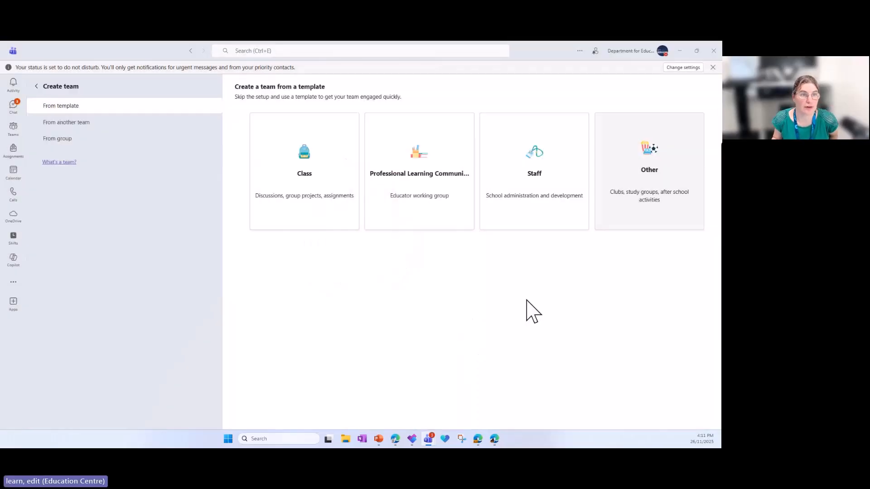
Find the Planner- test - November 2026 team in the teams overview and open it
click(14, 131)
scroll(543, 299, down, 5)
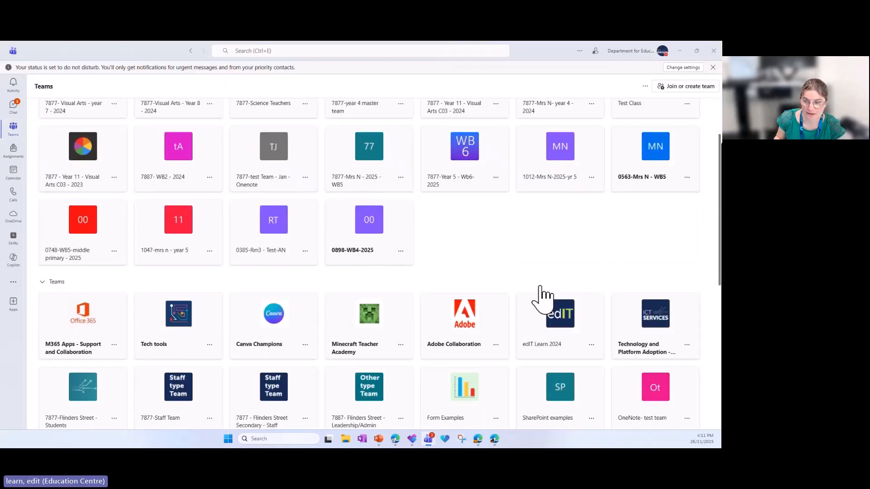
scroll(543, 299, down, 3)
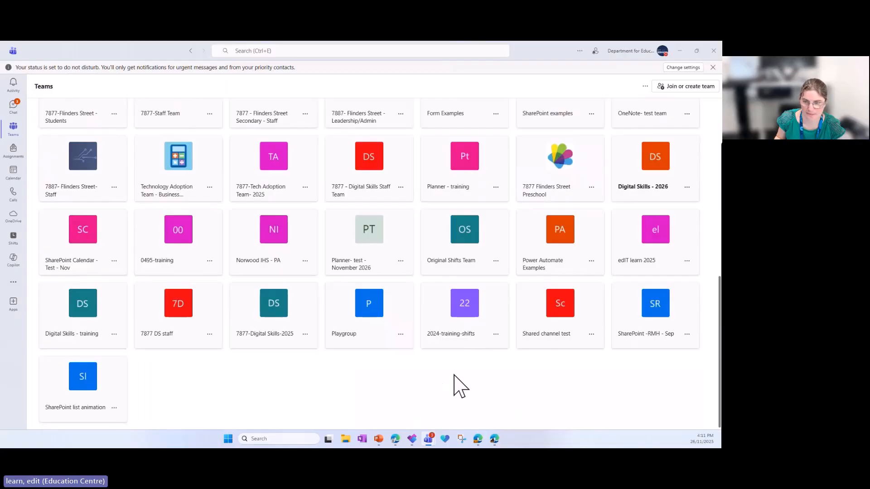
scroll(459, 386, up, 2)
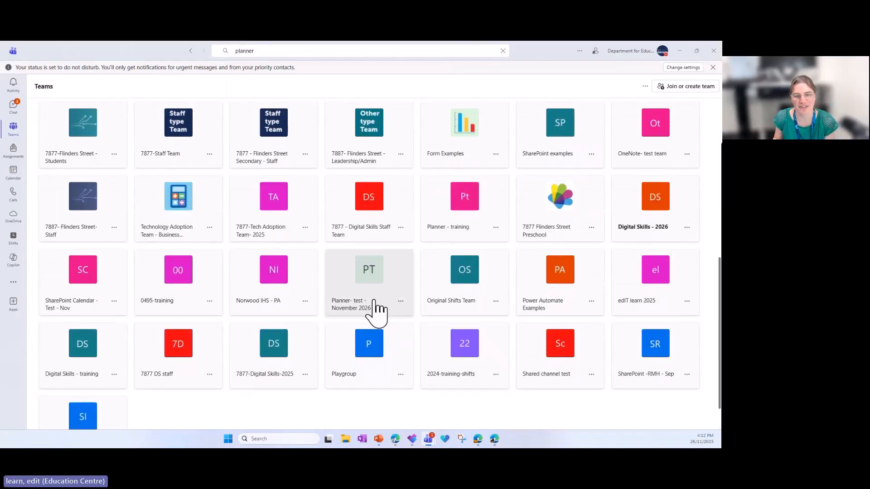
click(378, 297)
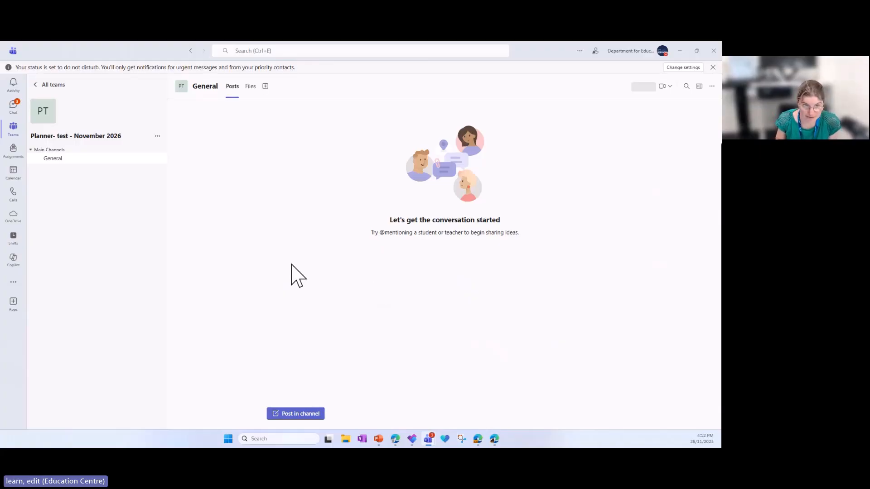
View the option for adding members to the Planner- test - November 2026 team, and cancel it
click(157, 137)
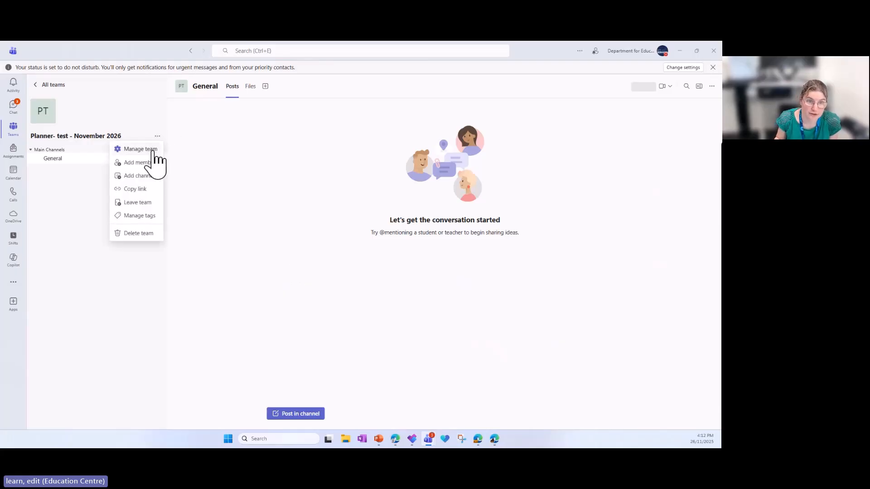
click(153, 164)
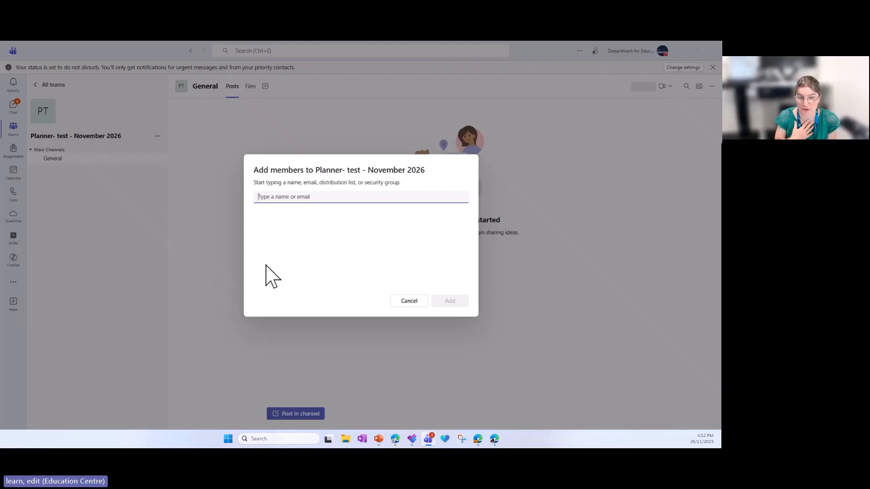
click(401, 303)
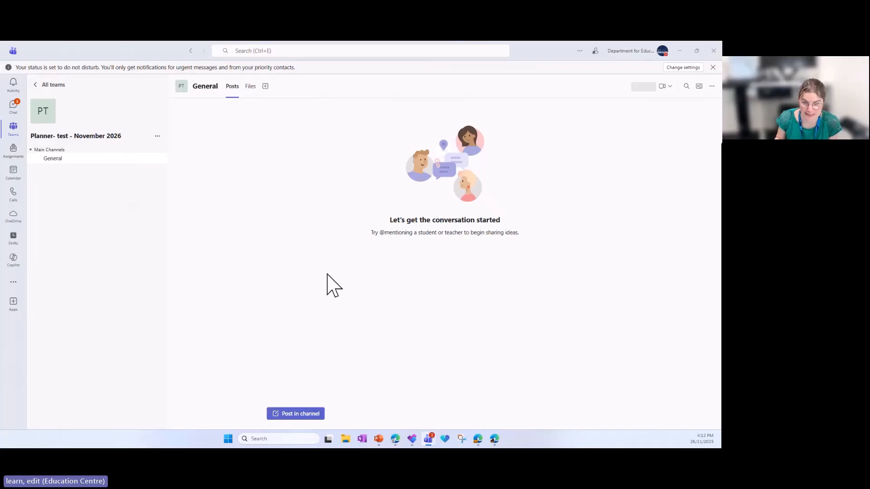
Switch to the Training - Christmas plan in the Edge browser and start sharing it with an existing group
mouse_move(484, 447)
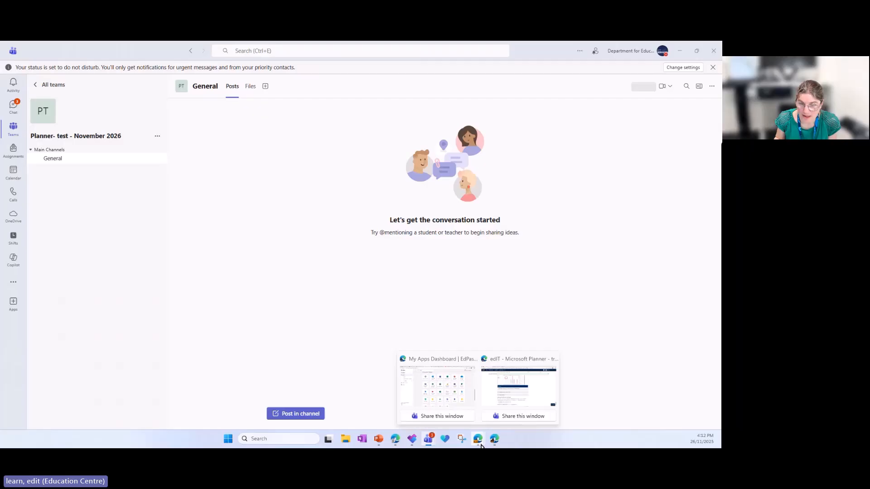
click(460, 398)
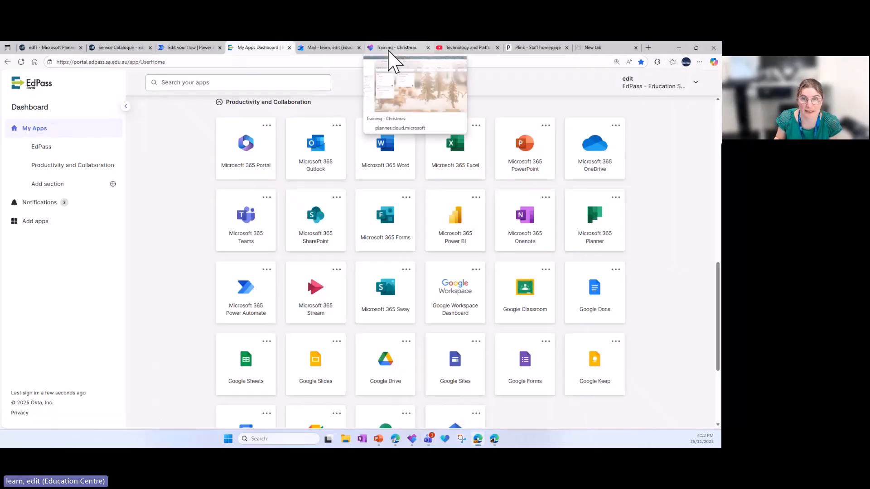
click(389, 48)
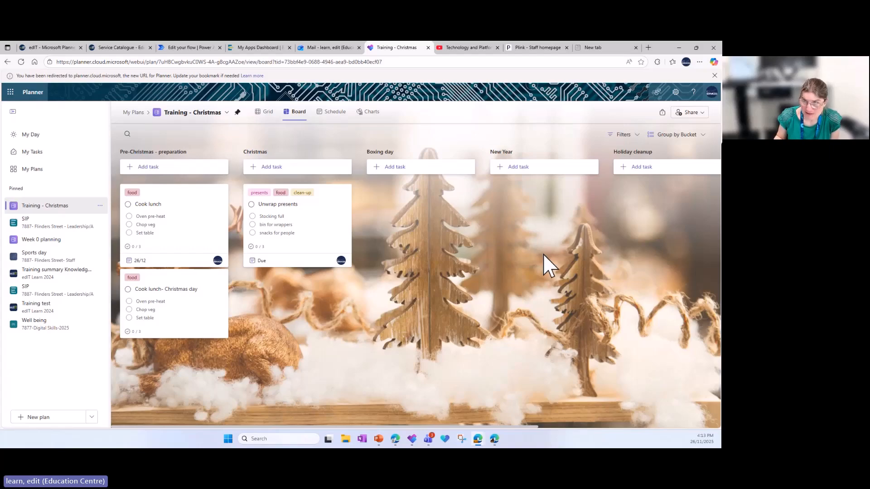
click(695, 114)
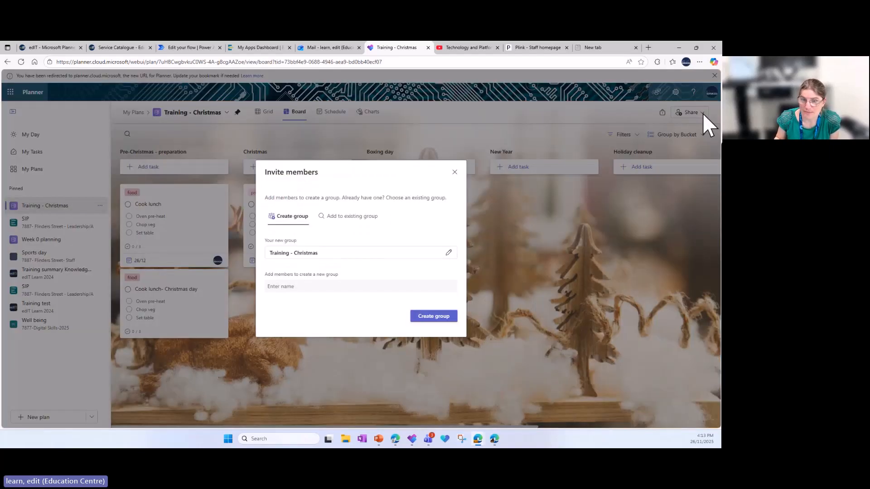
click(343, 222)
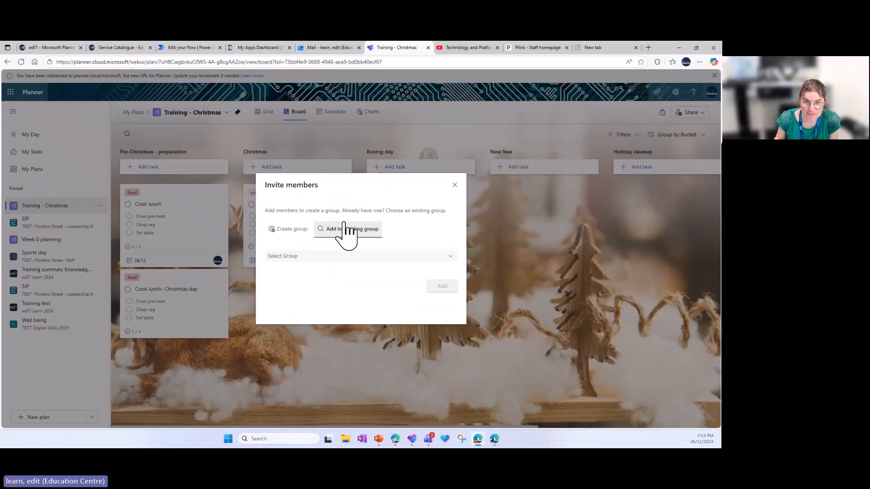
Search the groups for "planner", add the plan to Planner- test - November 2026, and view the group's member details
click(290, 258)
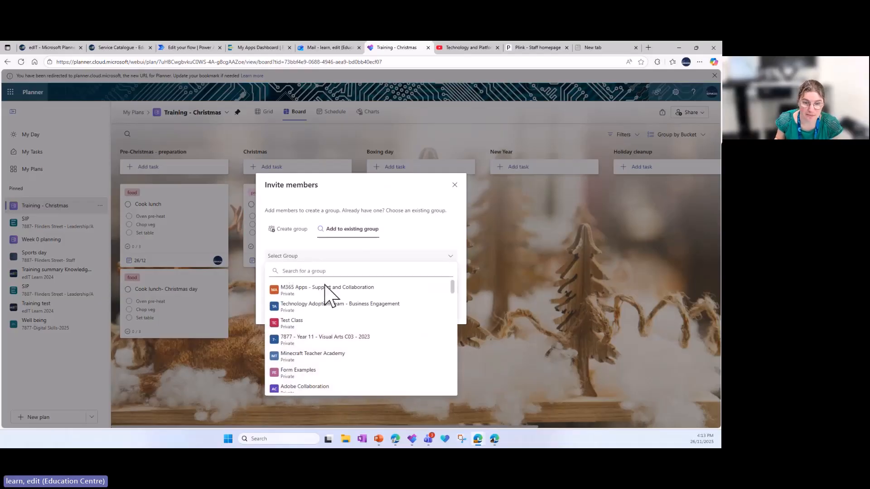
scroll(334, 301, down, 5)
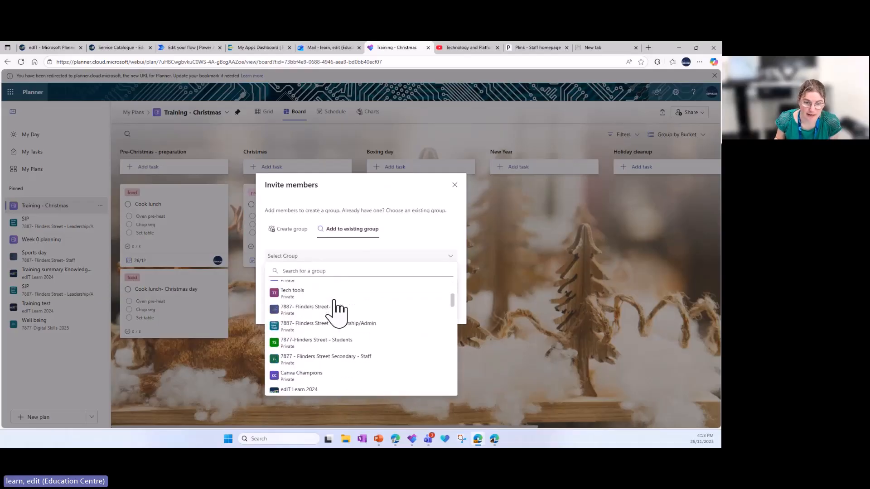
scroll(335, 308, down, 5)
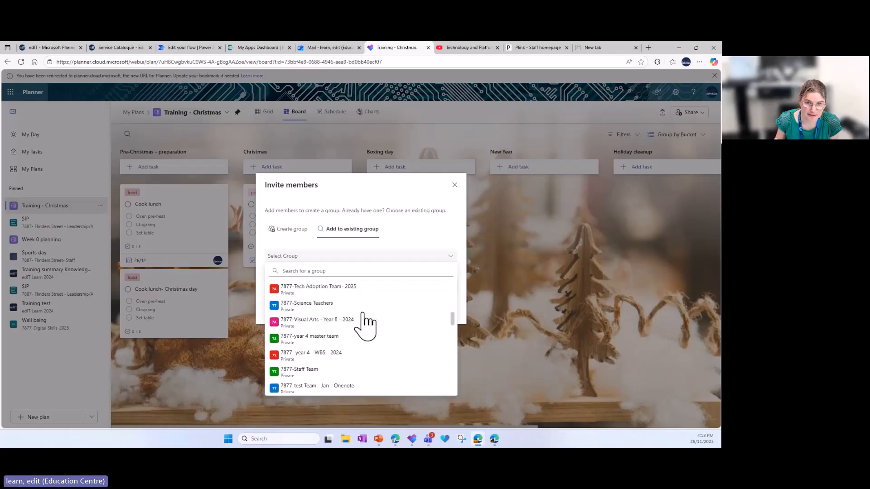
click(337, 270)
text(pl)
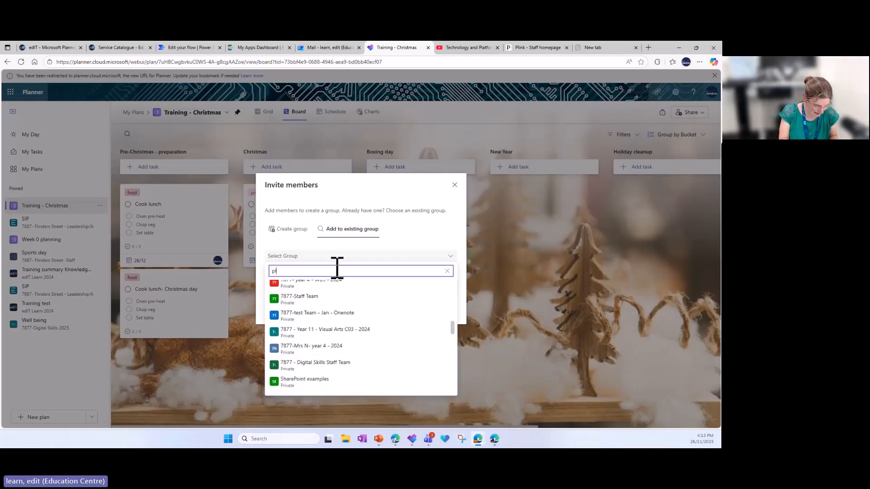
text(anner)
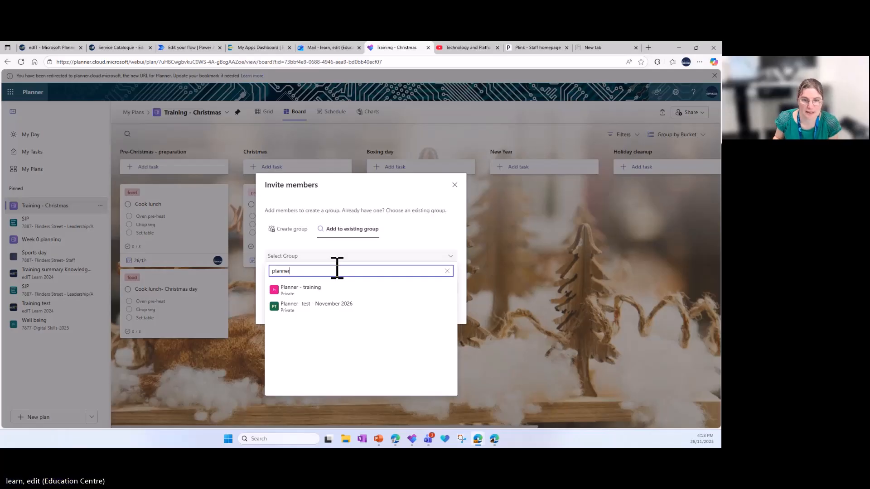
click(313, 307)
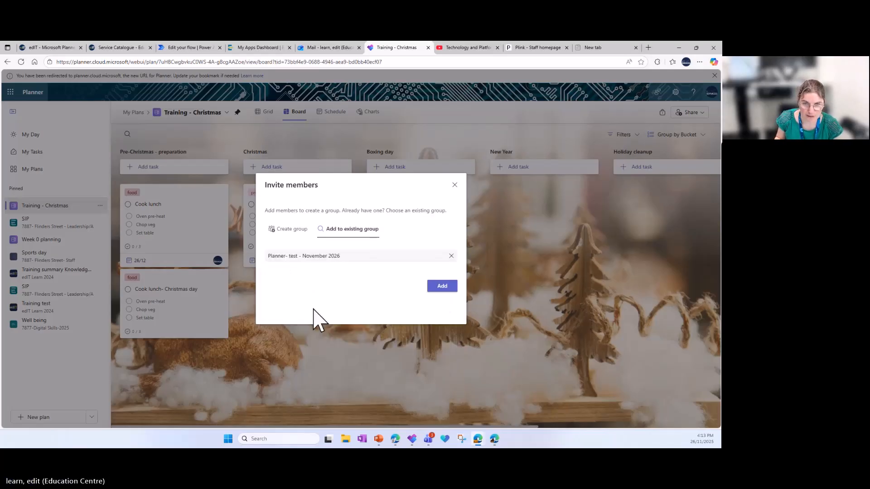
click(442, 287)
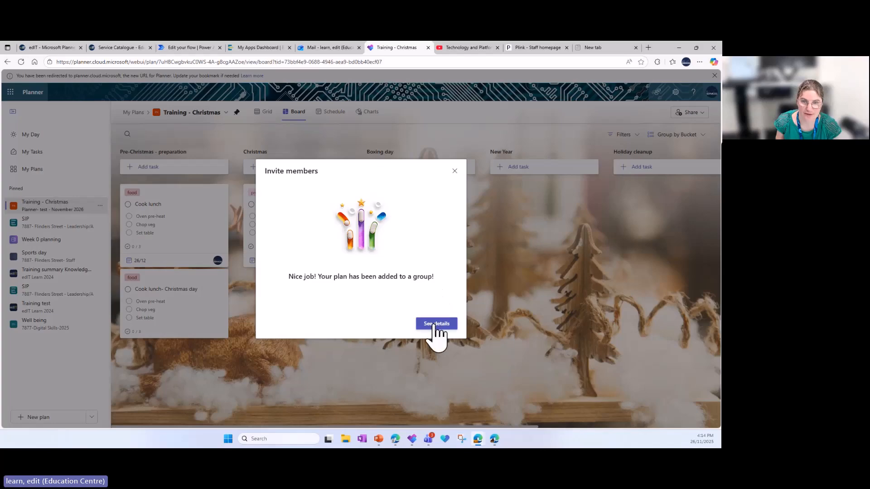
click(434, 322)
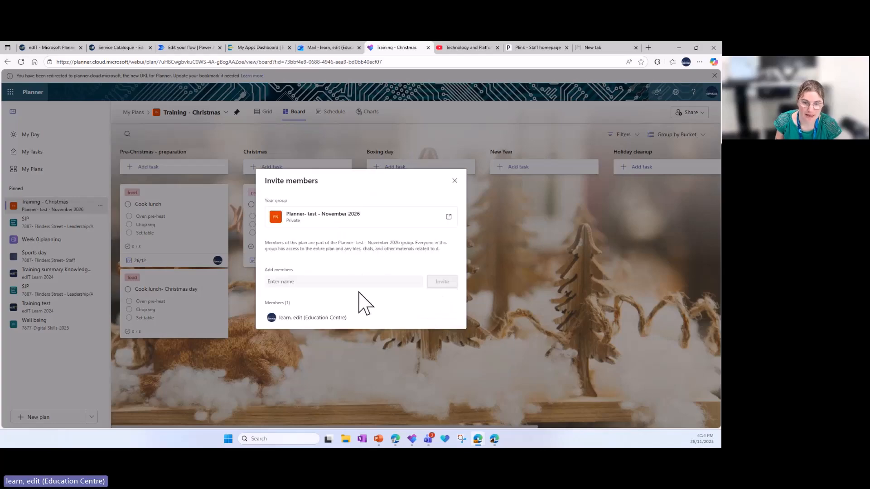
click(454, 180)
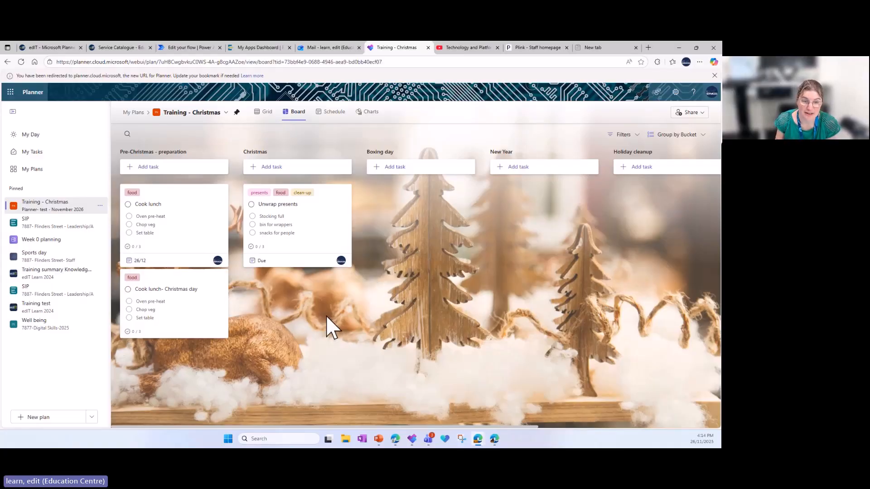
View the assignment options for the "Cook lunch- Christmas day" task, and leave them without assigning anyone
click(221, 277)
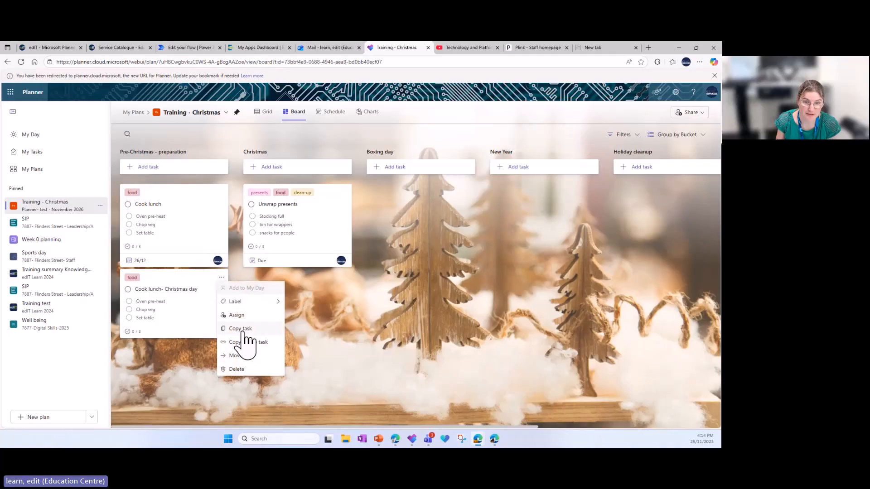
click(238, 315)
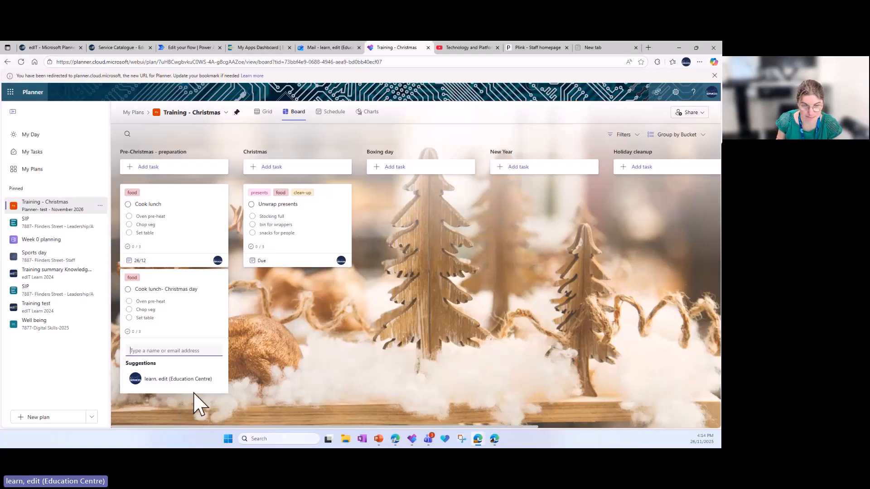
click(278, 364)
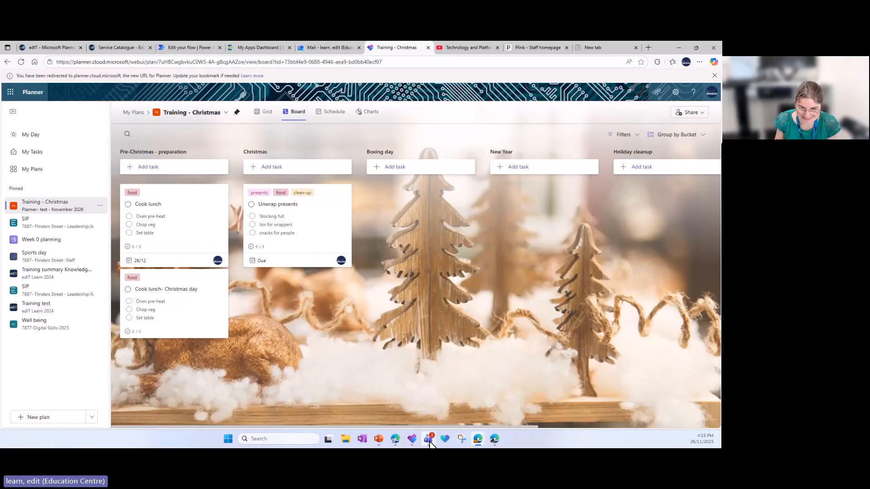
Switch to Teams and add the Planner app to the General channel of the Planner- test - November 2026 team
mouse_move(430, 443)
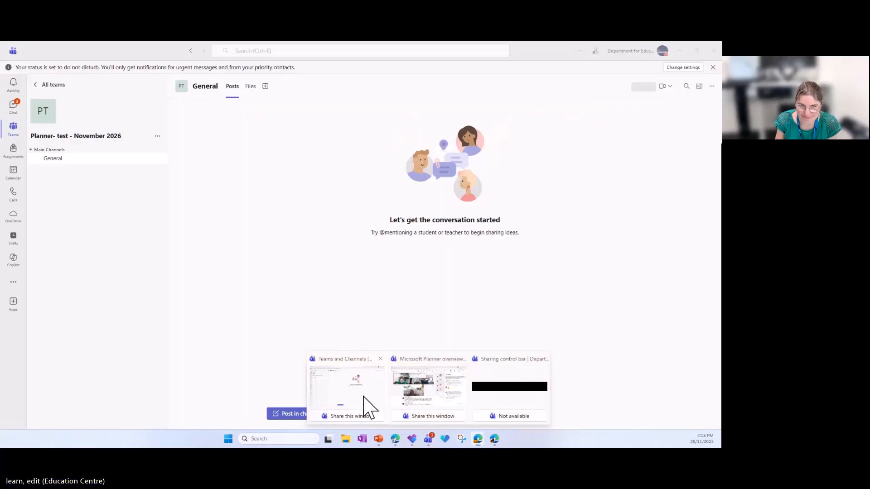
click(368, 401)
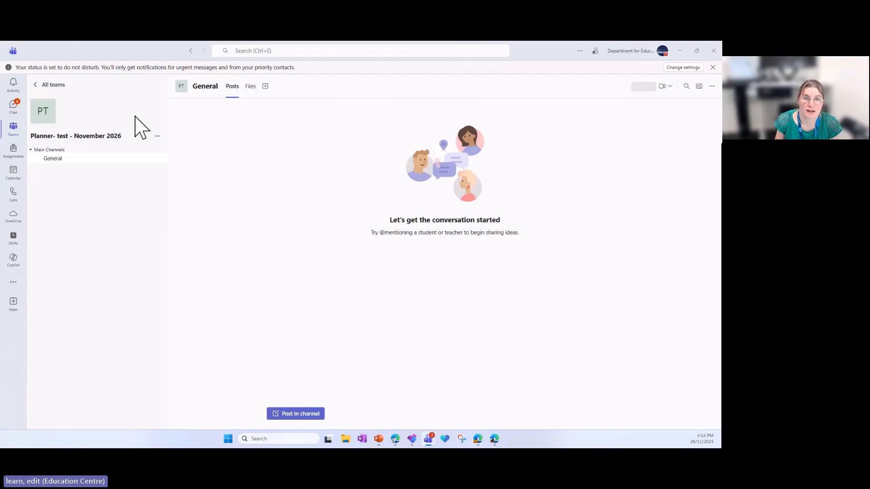
click(266, 88)
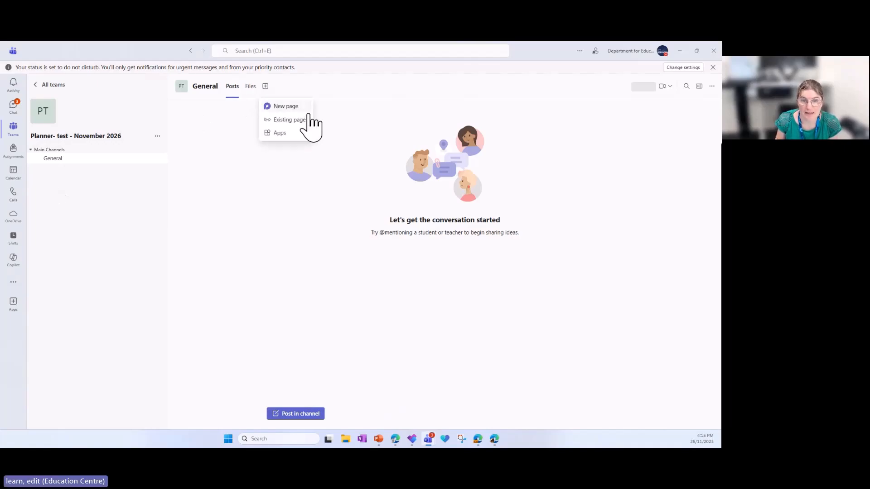
click(278, 133)
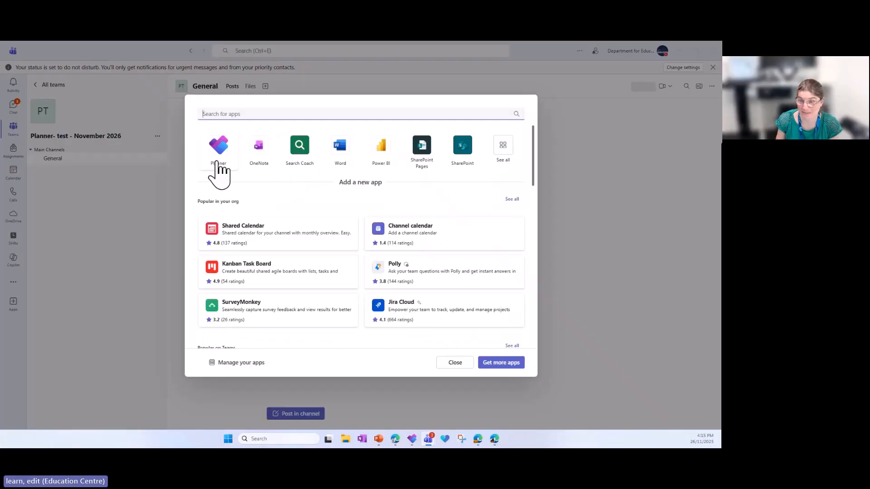
text(planner)
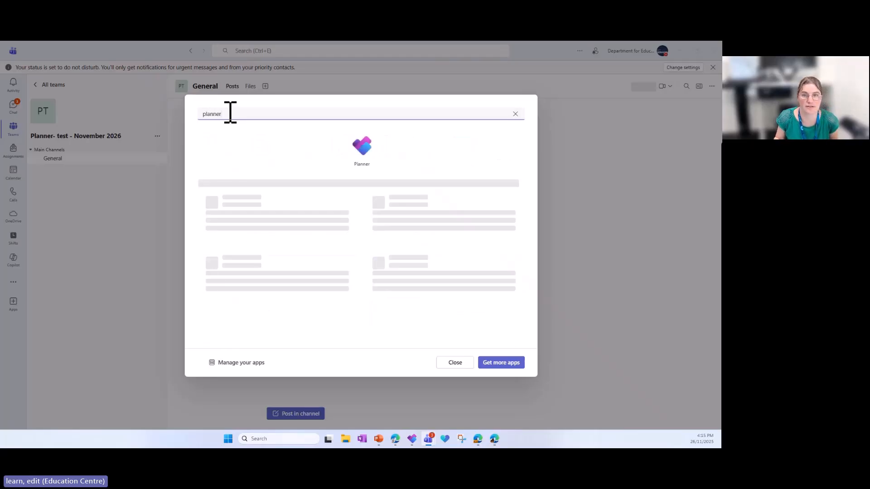
click(362, 154)
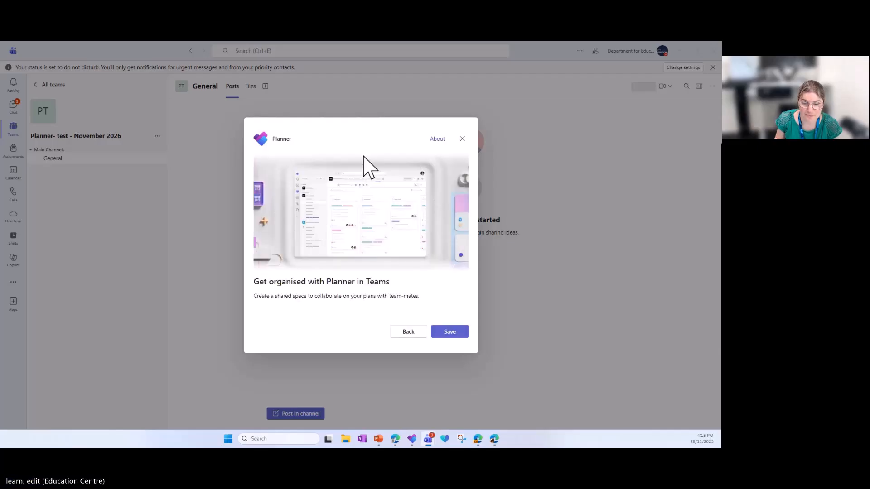
click(444, 333)
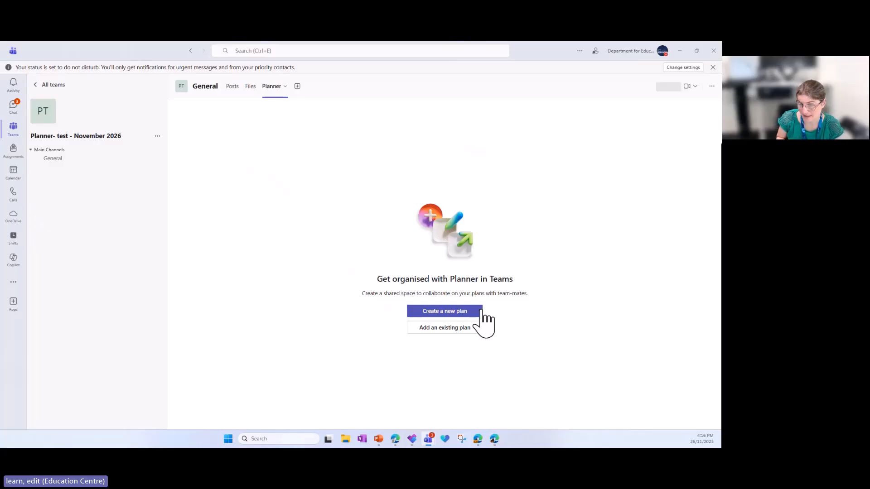
Add the team's existing Training - Christmas plan to the General channel
click(422, 329)
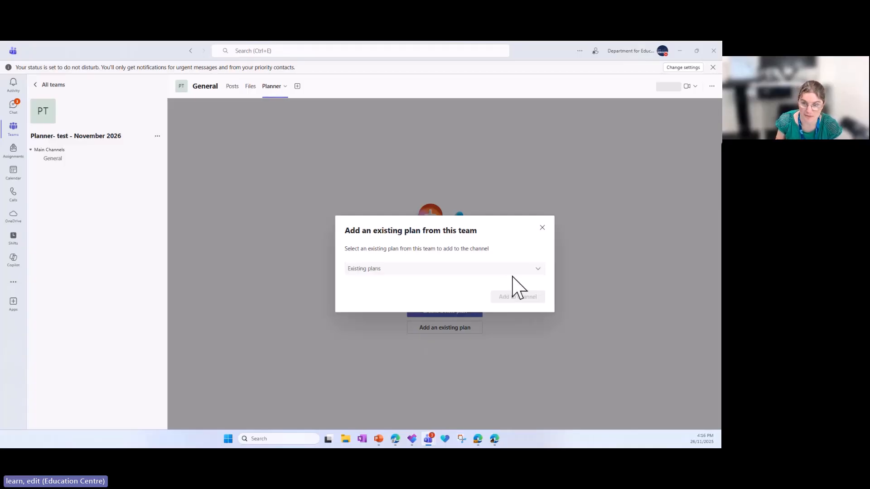
click(538, 270)
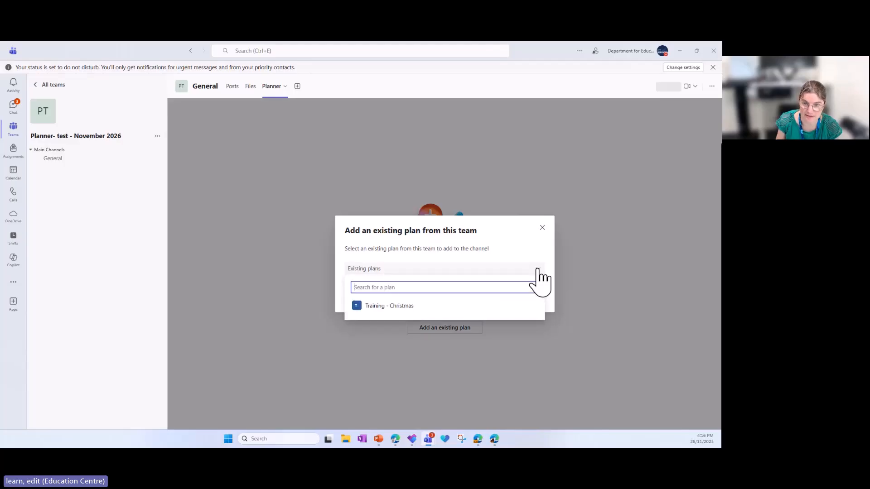
click(381, 306)
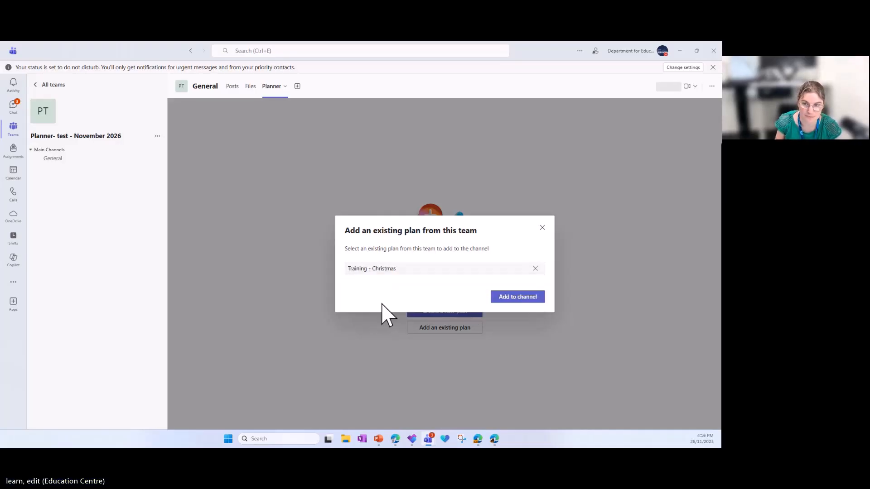
click(518, 300)
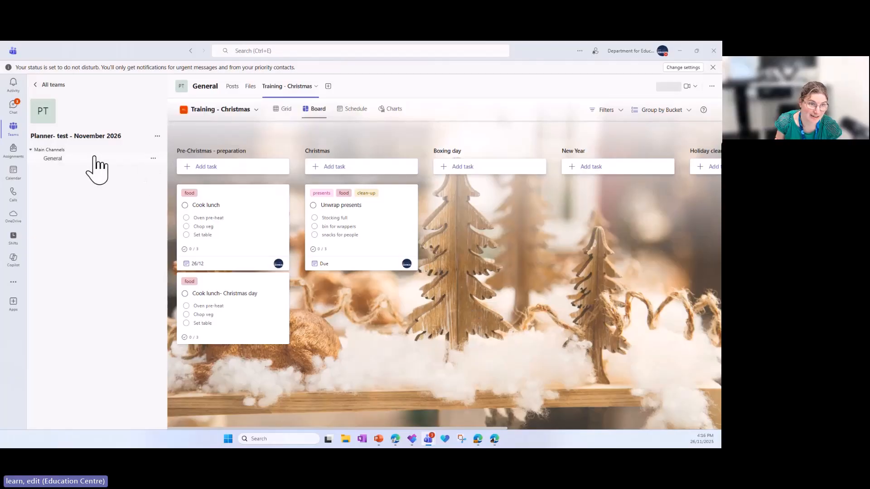
Reopen the Training - Christmas plan from the General channel and view it as Grid, Board, Schedule and Charts
click(66, 160)
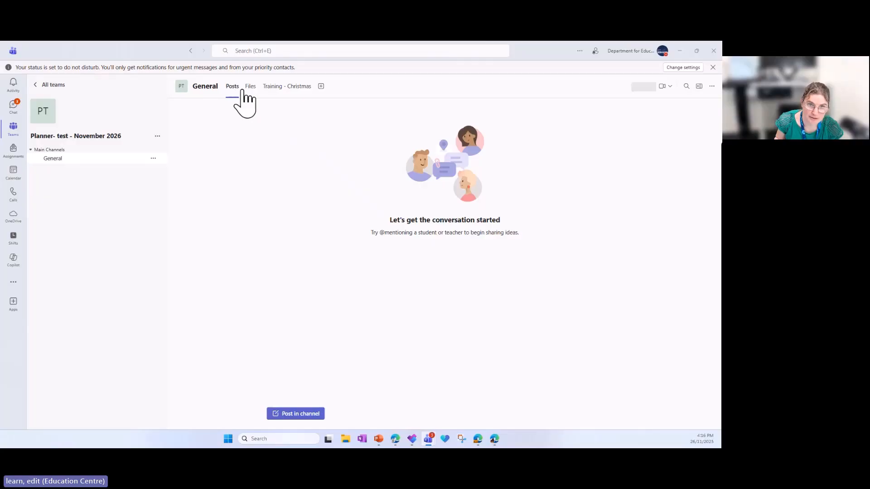
click(278, 89)
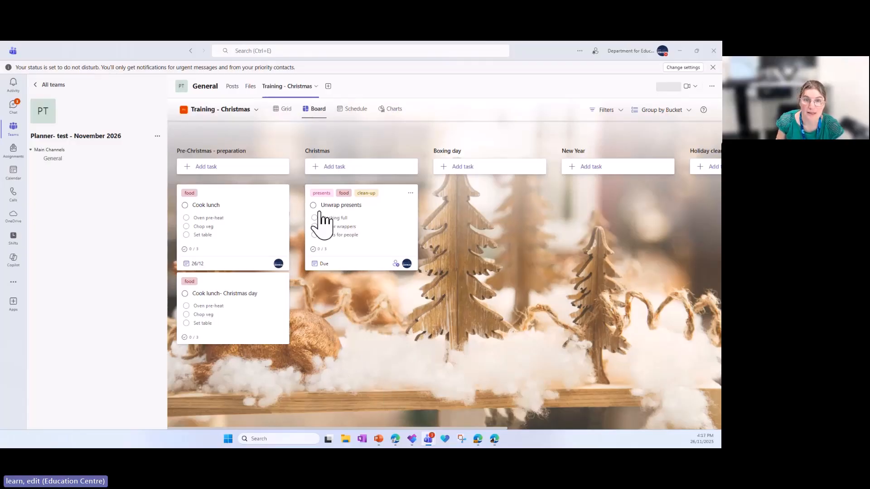
click(281, 113)
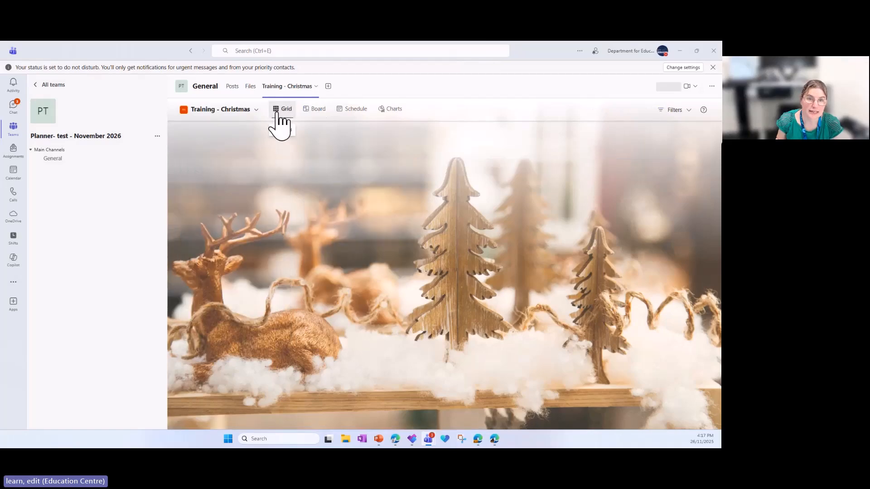
click(324, 114)
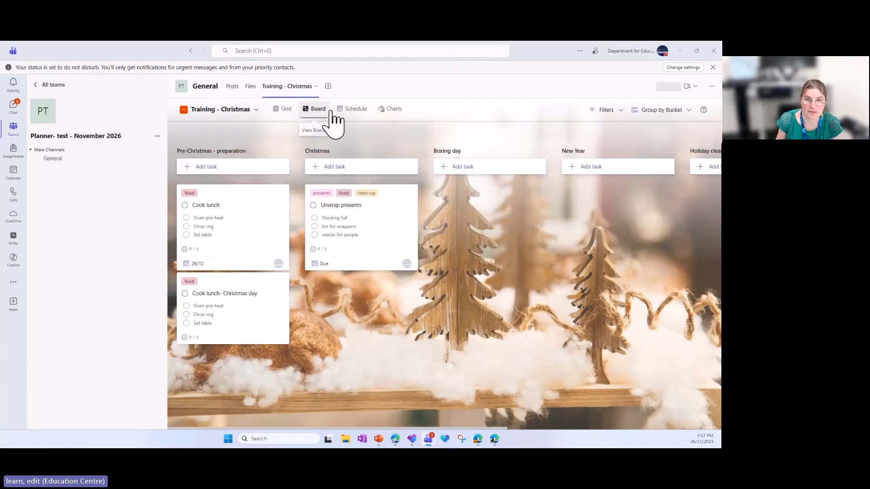
click(352, 114)
click(389, 115)
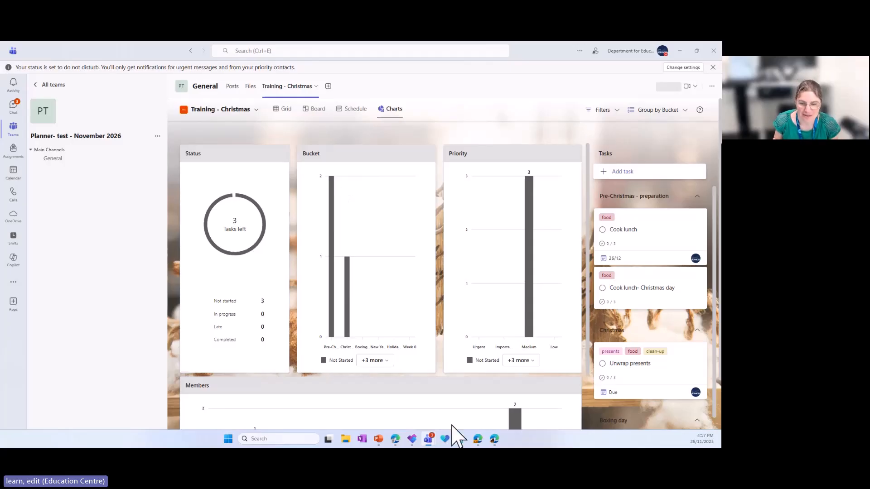
Switch back to the Training - Christmas plan in the Edge browser
mouse_move(493, 441)
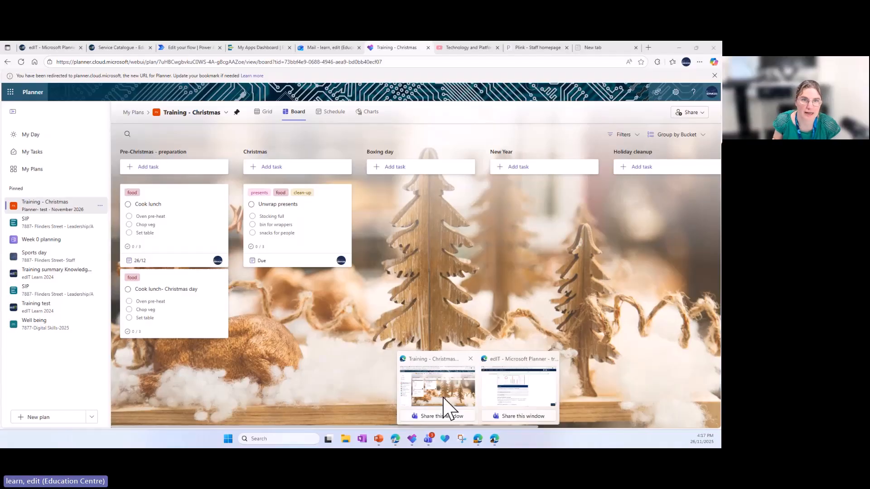
click(444, 399)
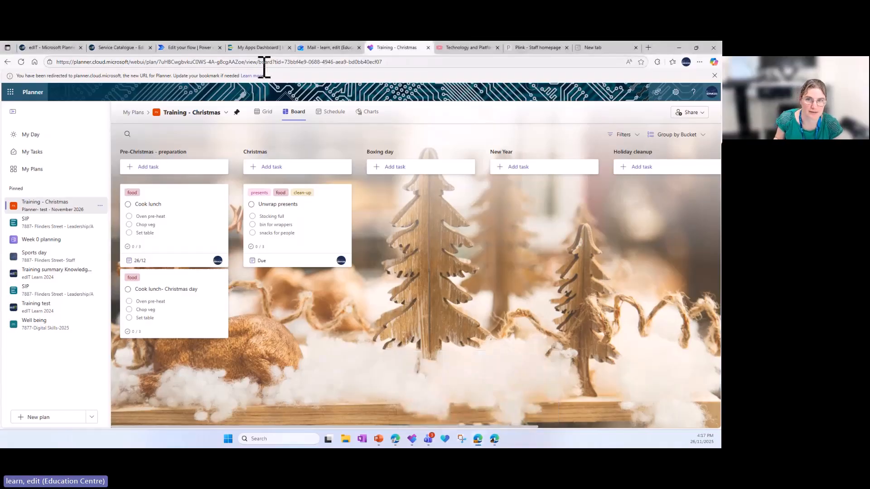
Open the Technology and Platform Adoption YouTube channel in the browser and select its full web address
click(450, 48)
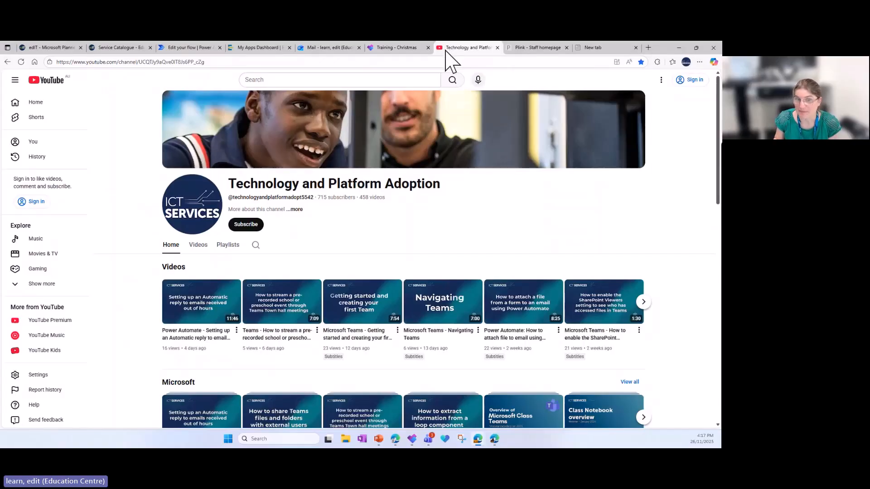
click(214, 62)
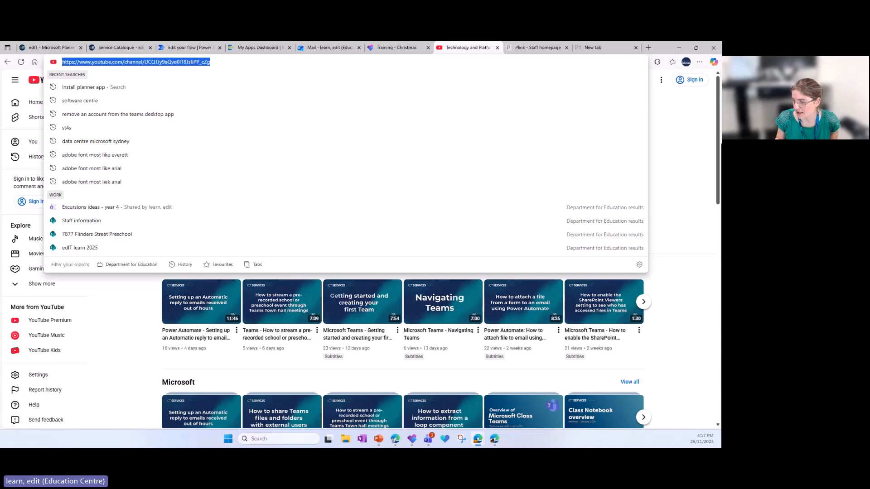
key(alt+Tab)
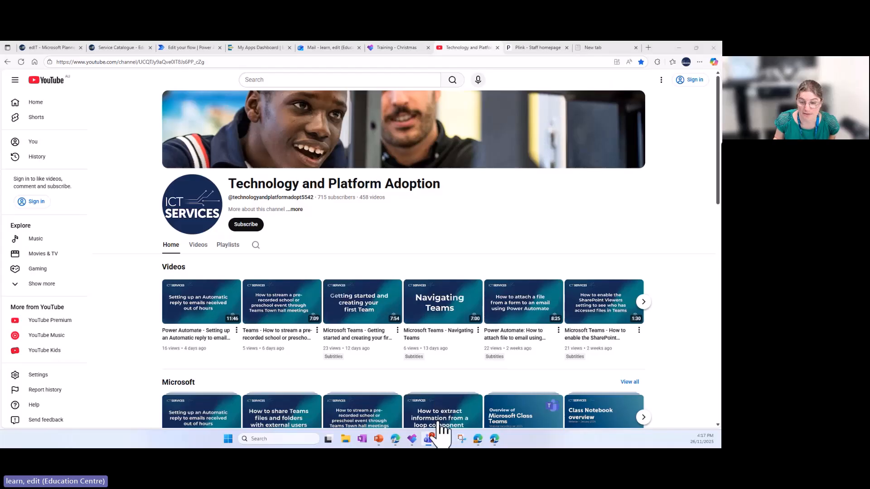
mouse_move(415, 445)
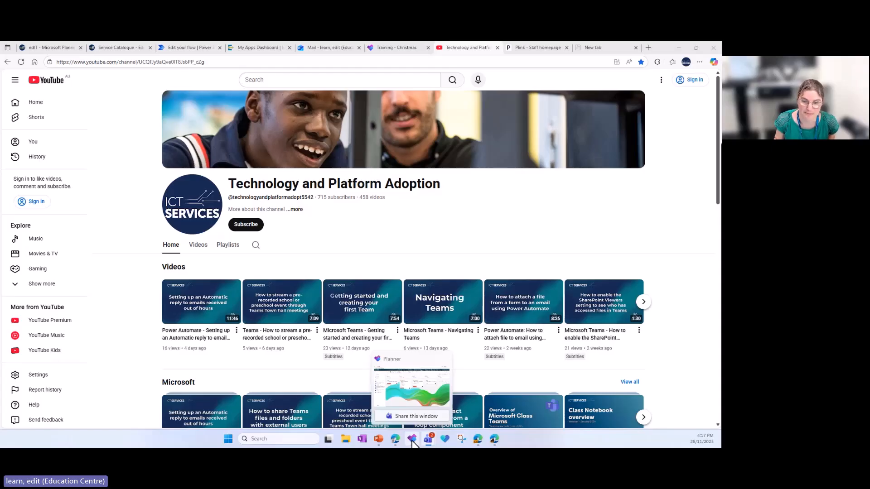
Open the Digital Skills dashboard on the plink site and select its full web address
click(537, 50)
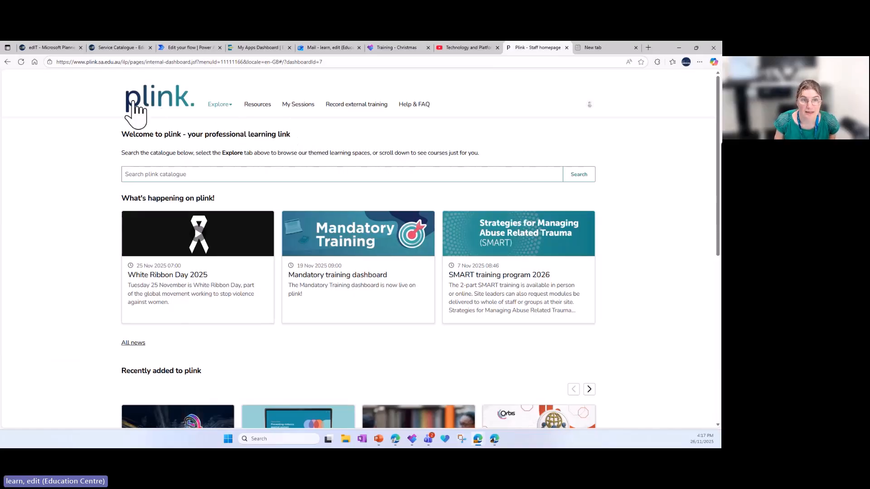
click(218, 105)
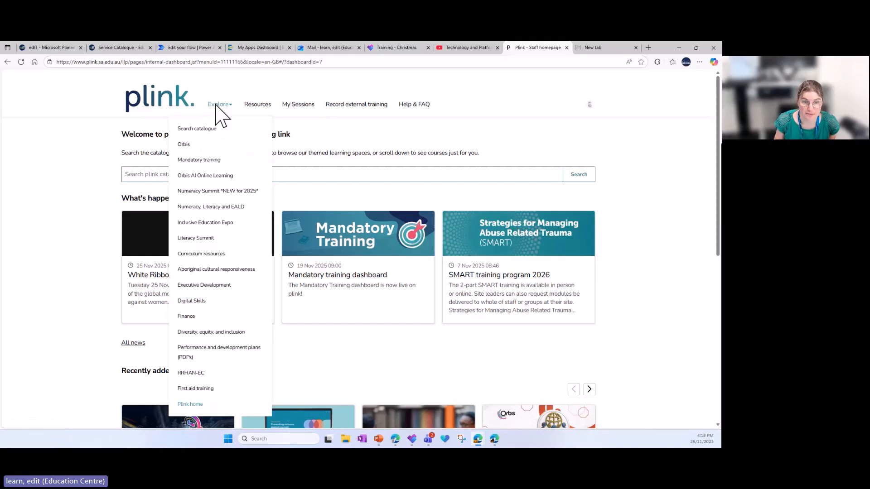
click(198, 302)
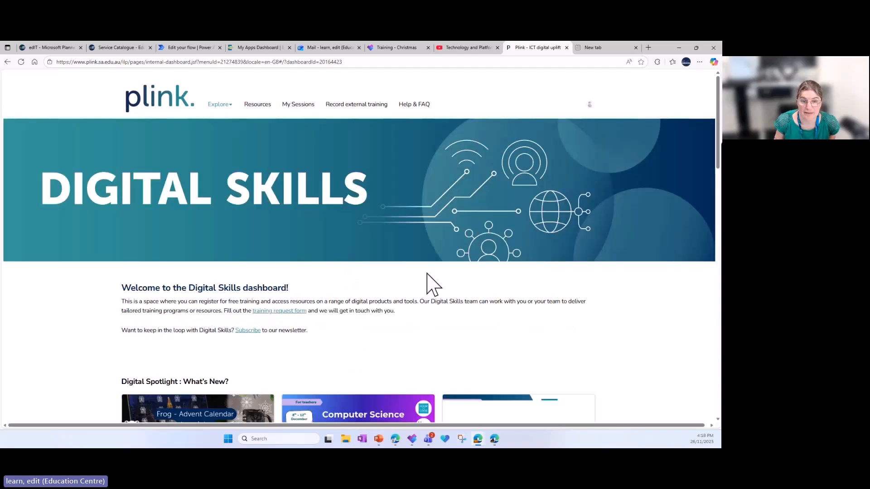
click(366, 62)
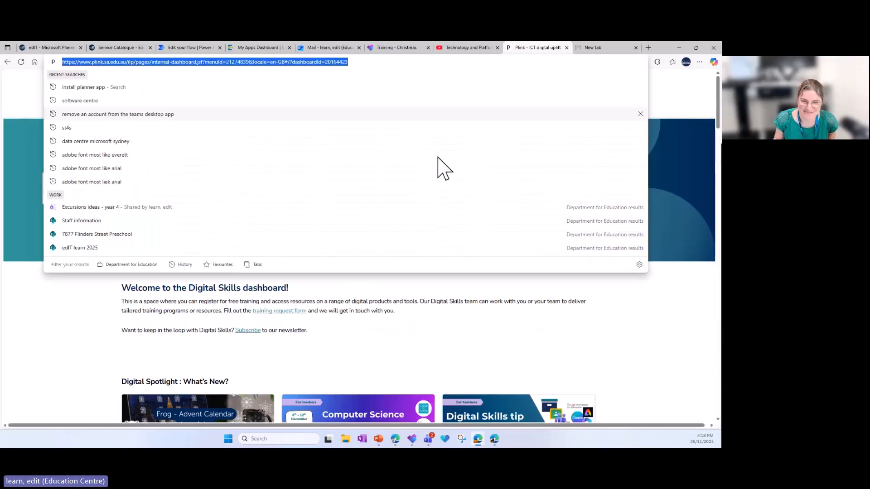
click(652, 342)
Look through the Digital Skills dashboard's news, upcoming ICT sessions, training by product, and external events and resources
scroll(643, 329, down, 2)
scroll(643, 329, down, 4)
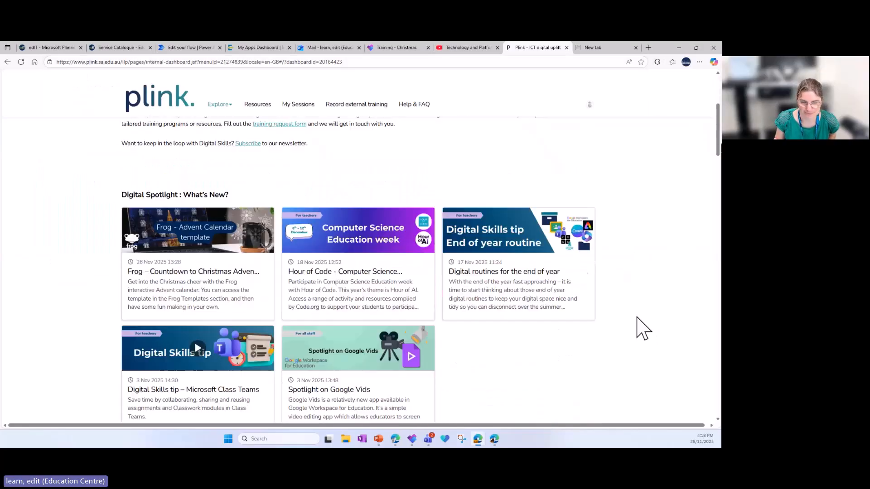
scroll(643, 328, down, 3)
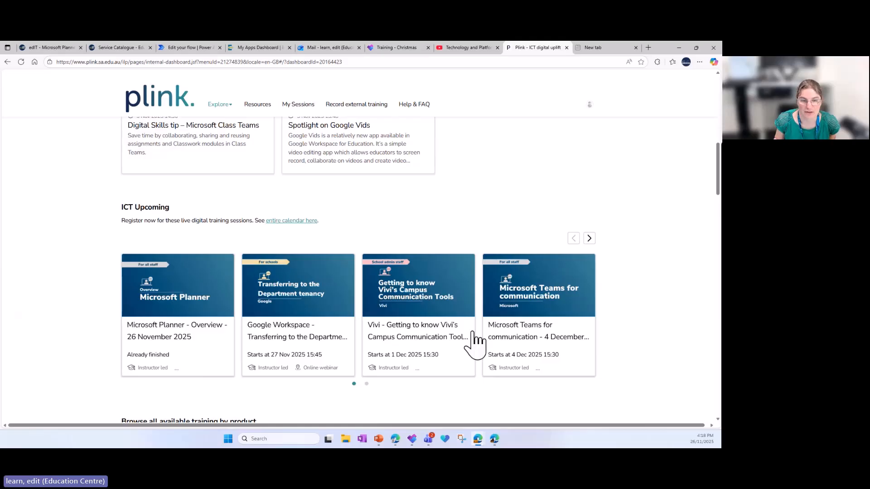
scroll(471, 340, down, 7)
scroll(521, 349, down, 10)
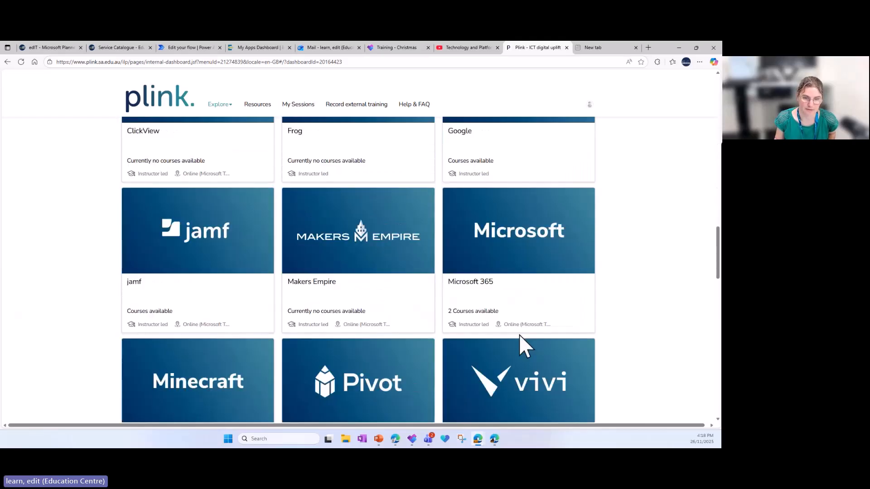
scroll(369, 333, down, 6)
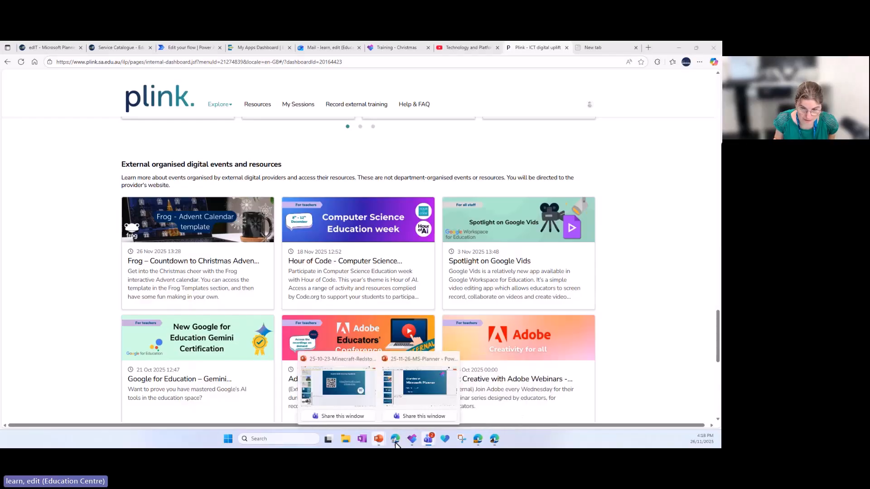
Switch to Teams and copy the link to the M365 Apps - Support and Collaboration team from the list of all teams
click(369, 398)
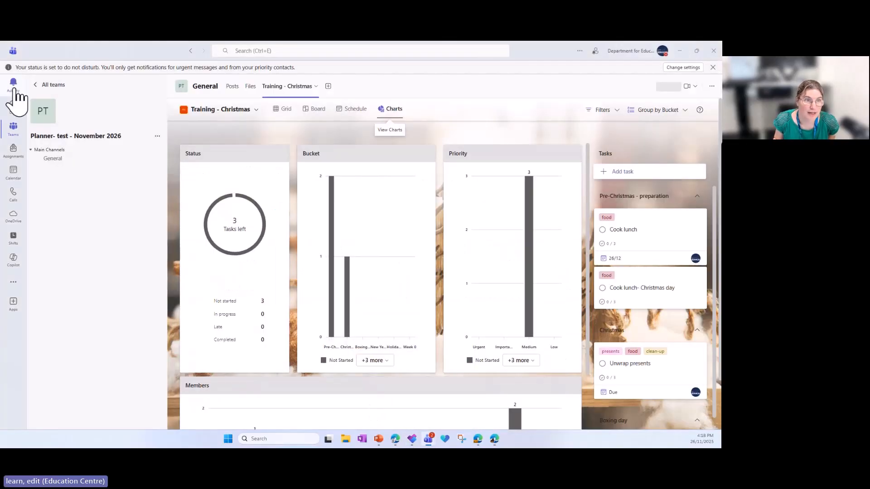
click(55, 86)
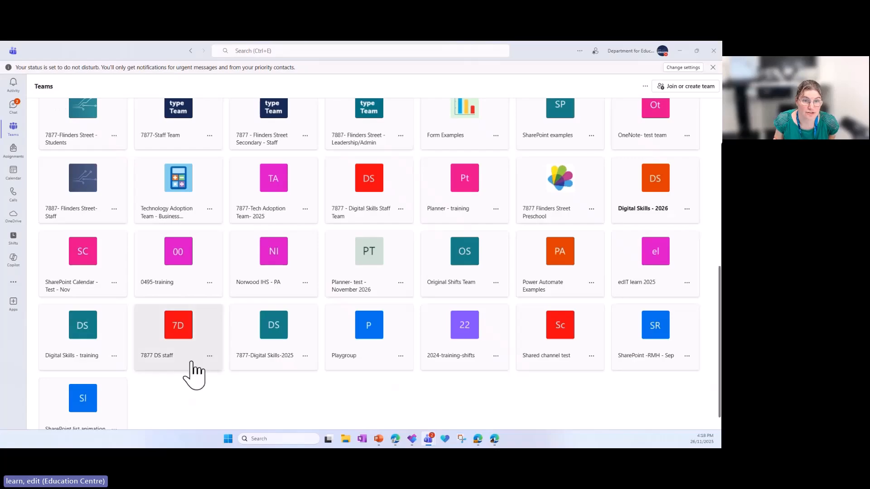
scroll(198, 382, up, 5)
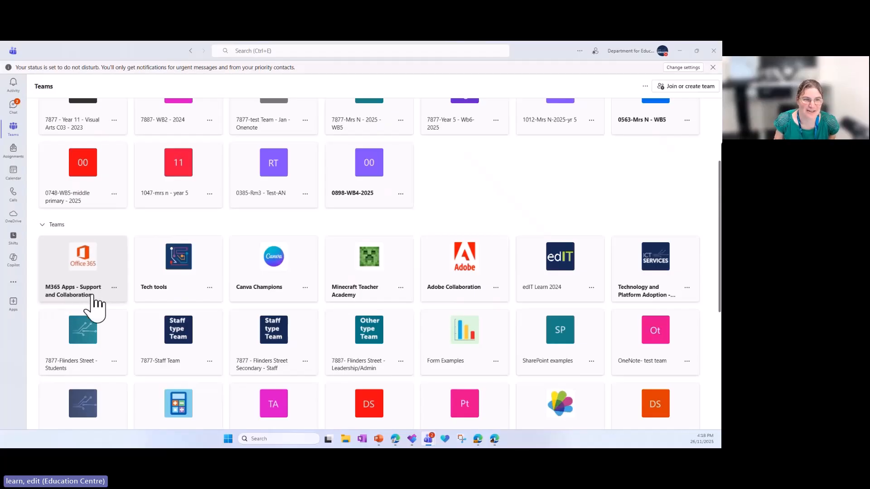
click(115, 288)
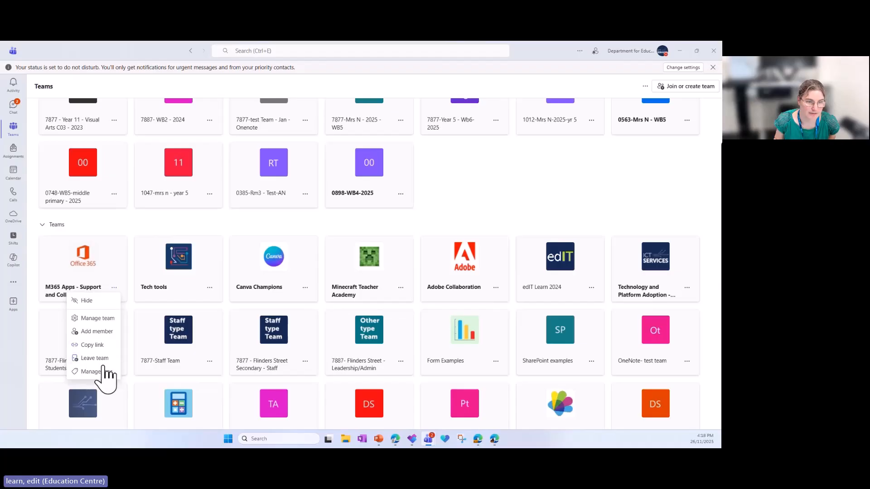
click(93, 345)
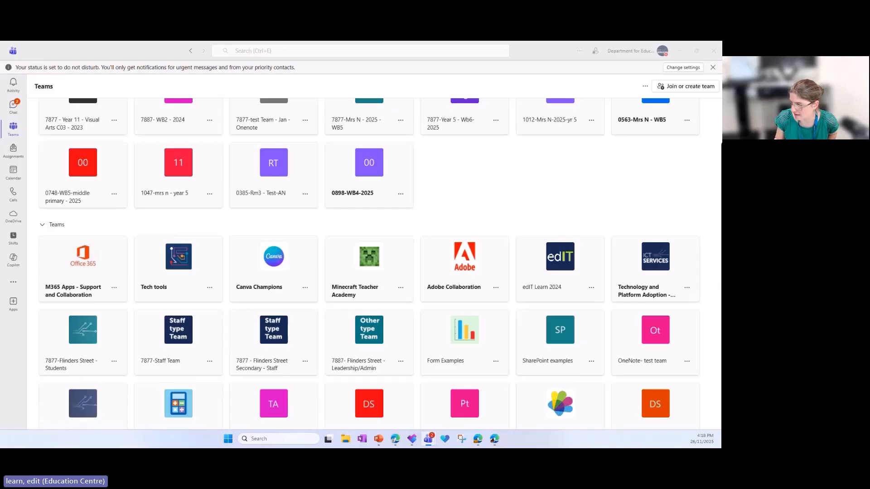
View the Planner channel of the M365 Apps - Support and Collaboration team, and minimise Teams to return to the plink page in Edge
click(97, 264)
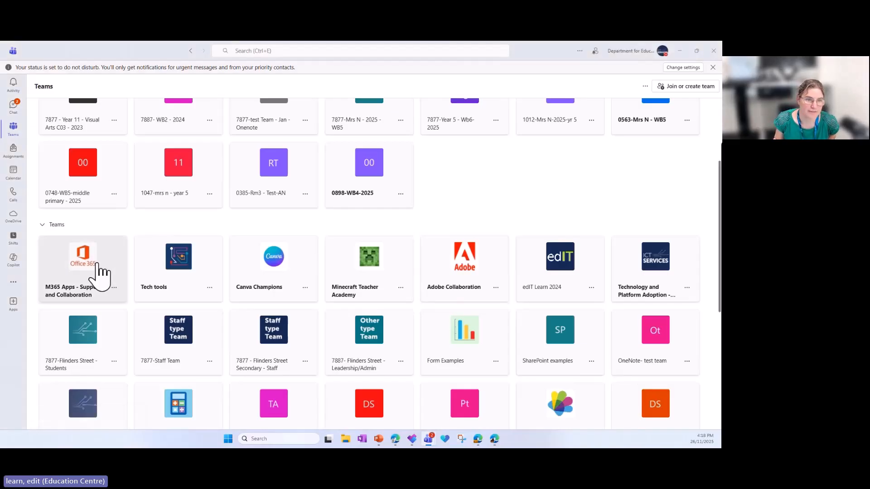
click(97, 265)
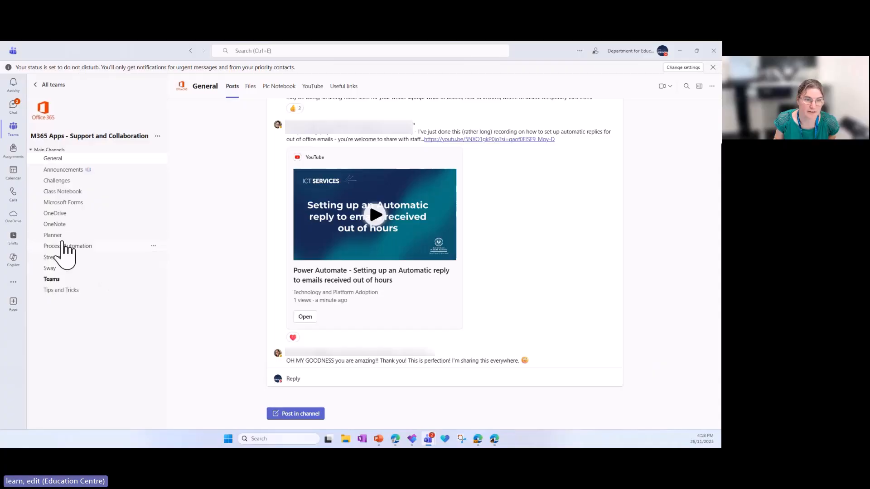
click(54, 235)
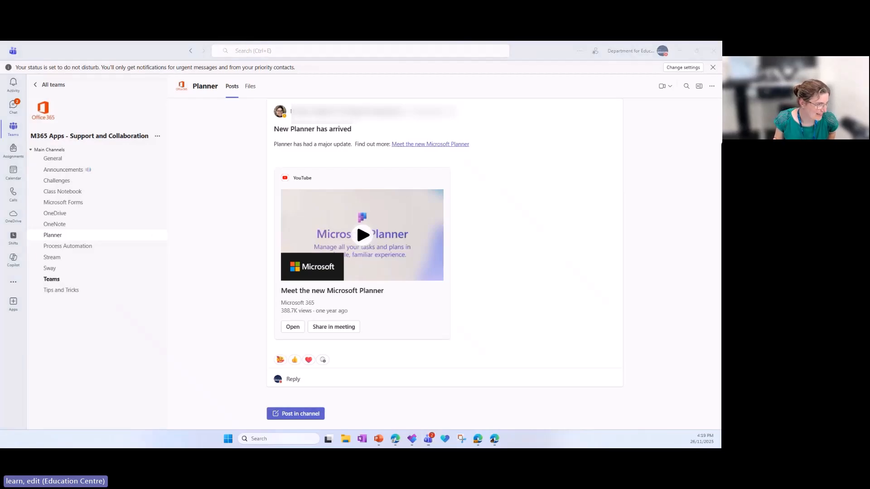
key(alt+Tab)
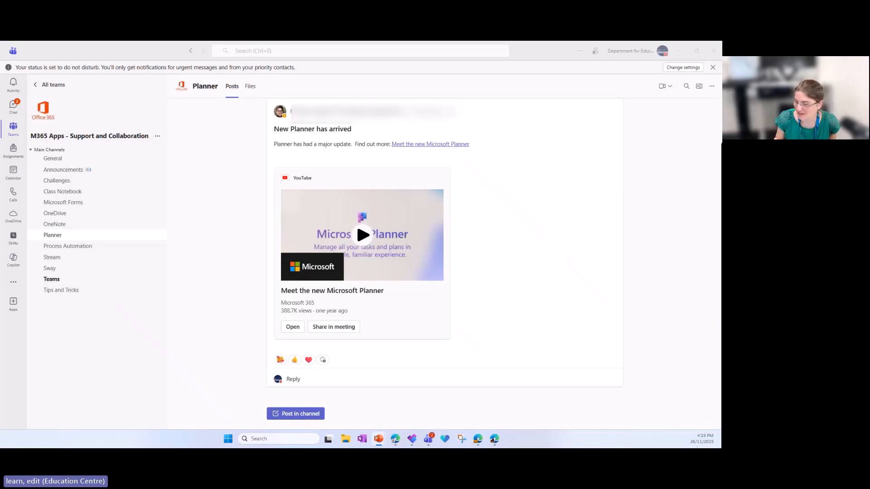
key(alt+Tab)
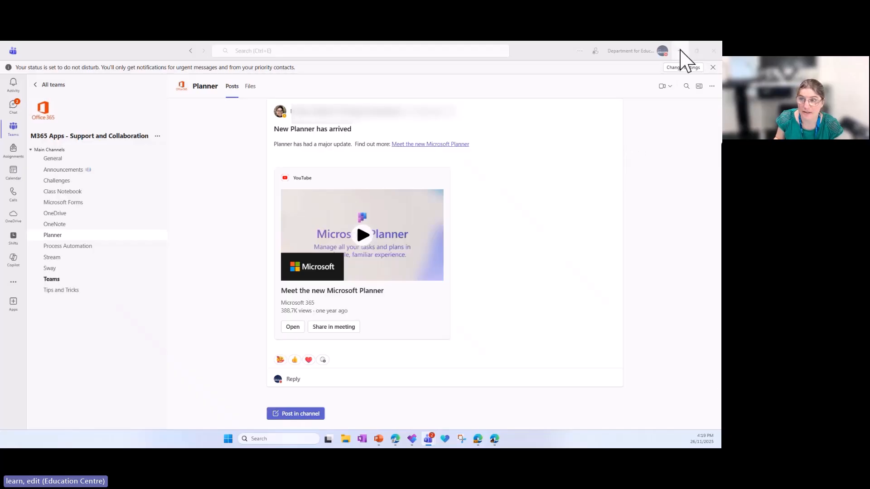
click(679, 51)
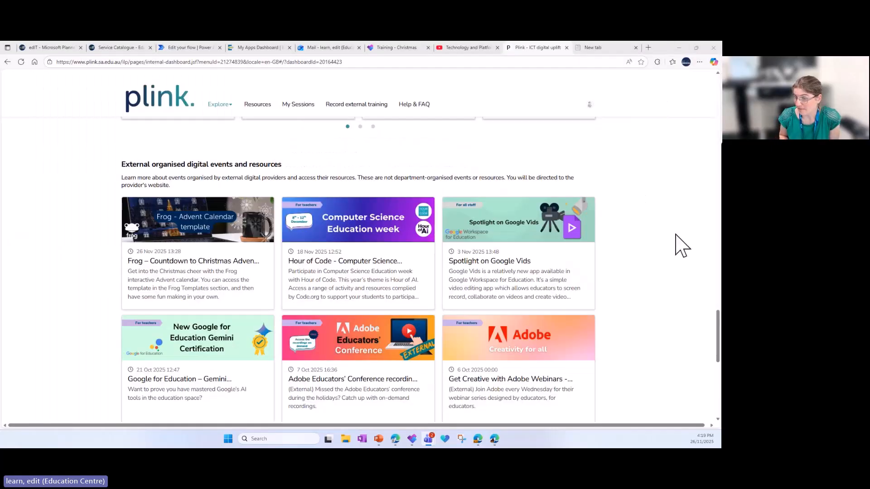